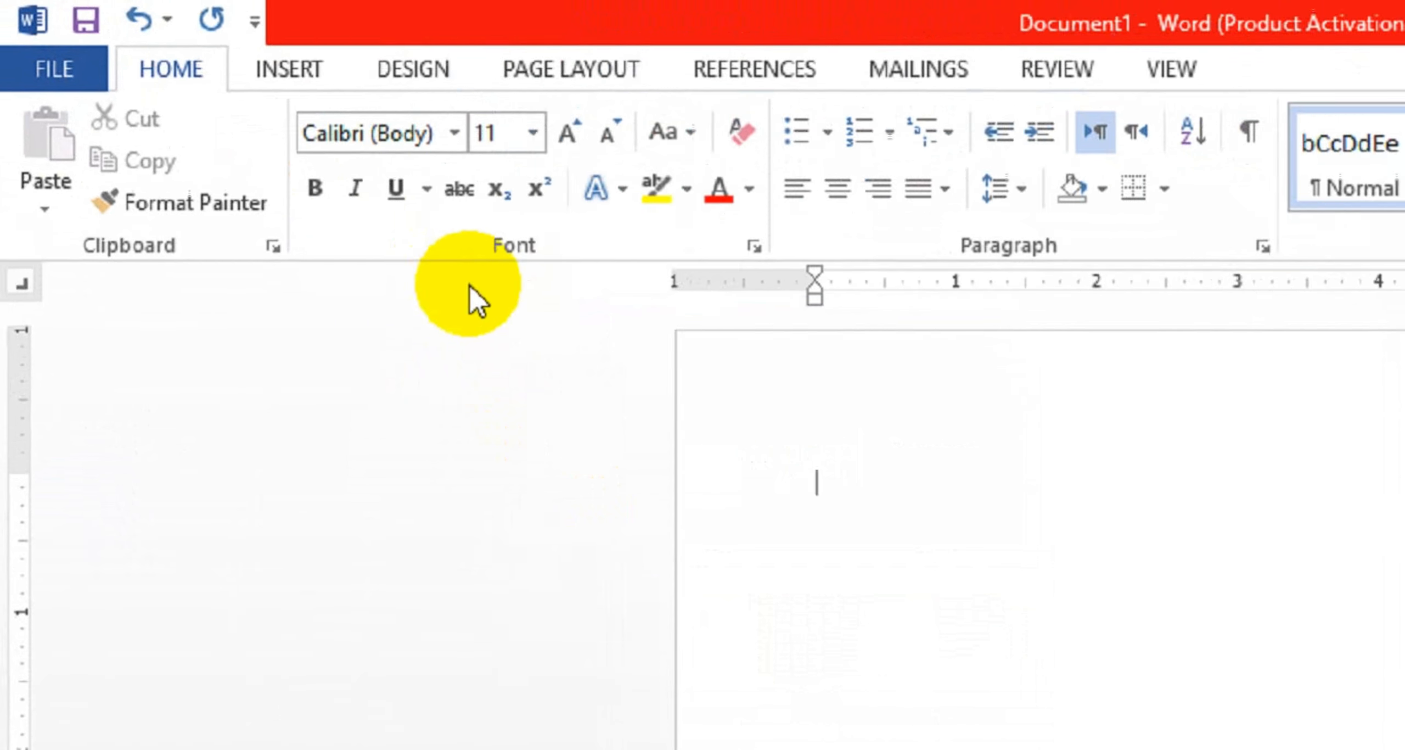
Set the page size to Executive (7.25" x 10.5") and the orientation to landscape.
{"action": "left_click", "coordinate": [642, 82]}
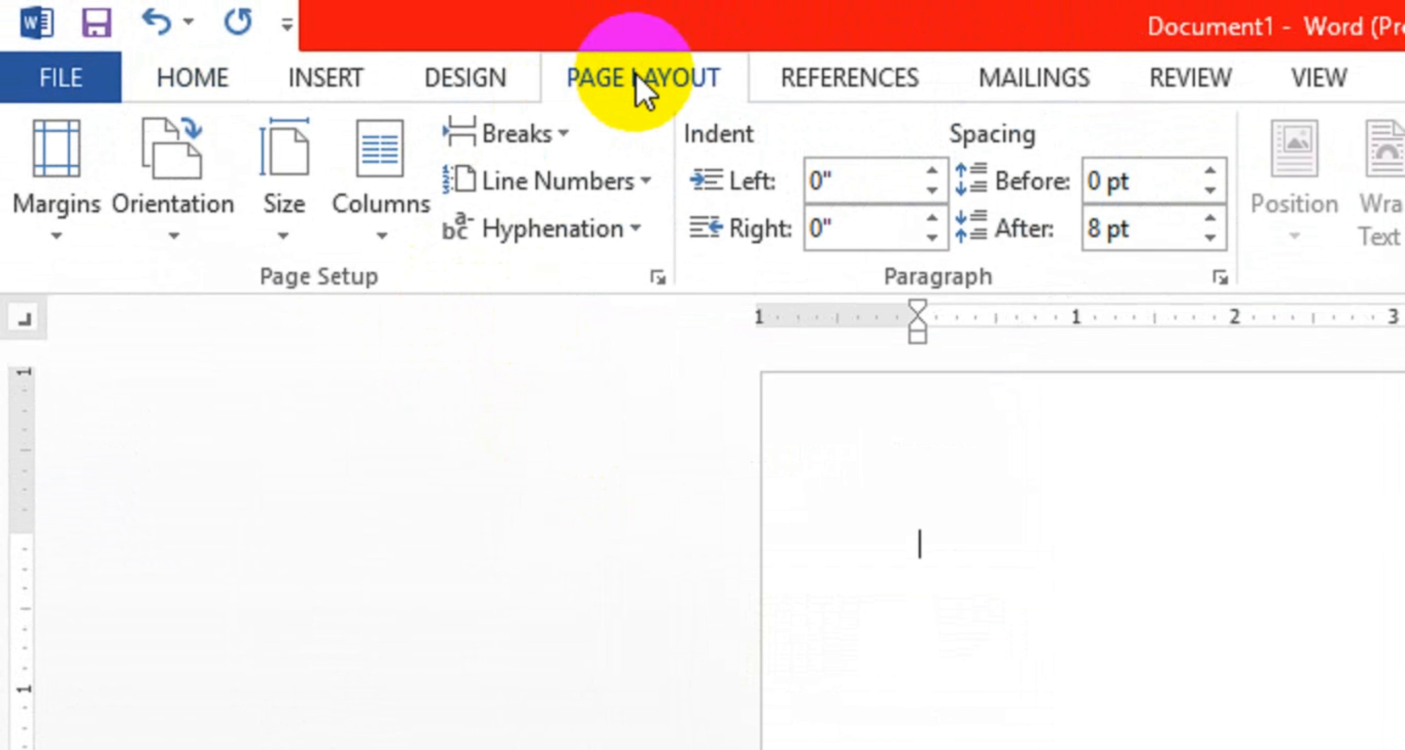
{"action": "left_click", "coordinate": [291, 231]}
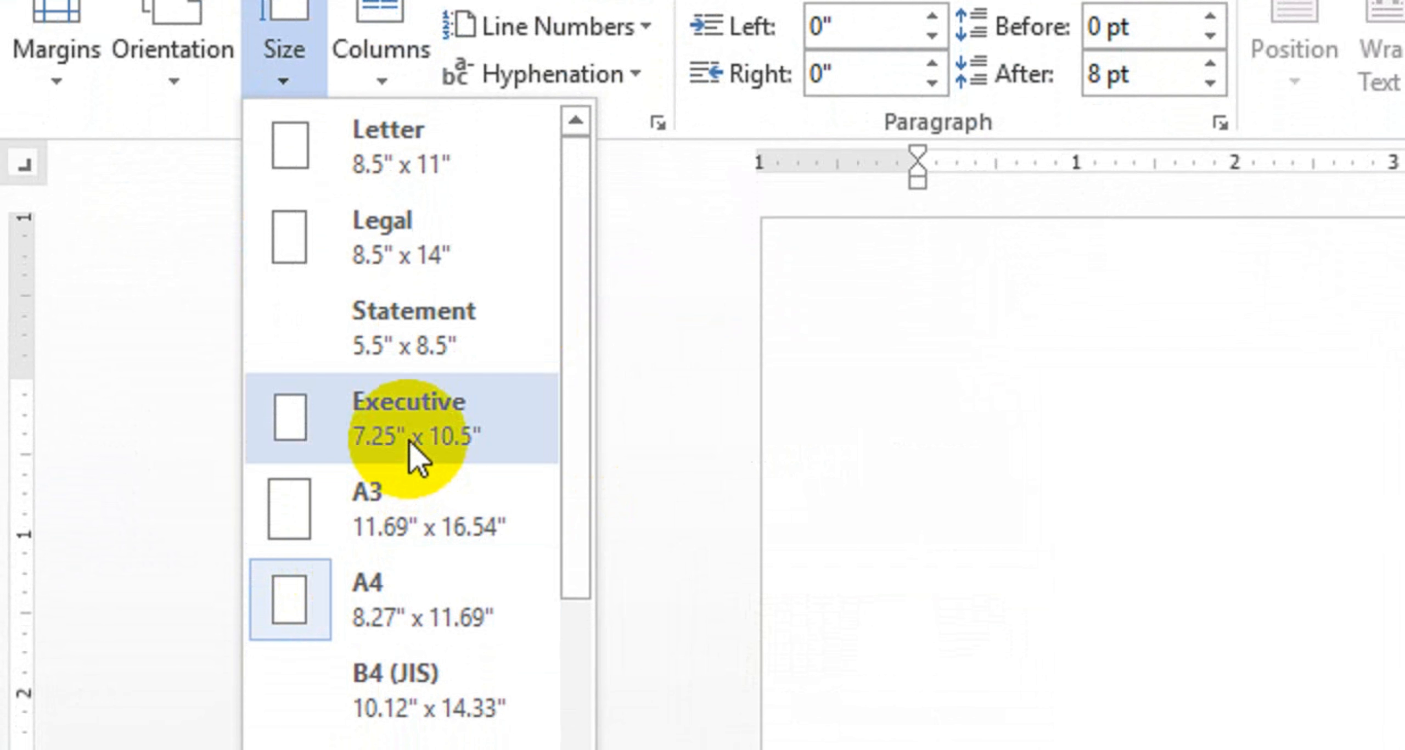
{"action": "left_click", "coordinate": [416, 458]}
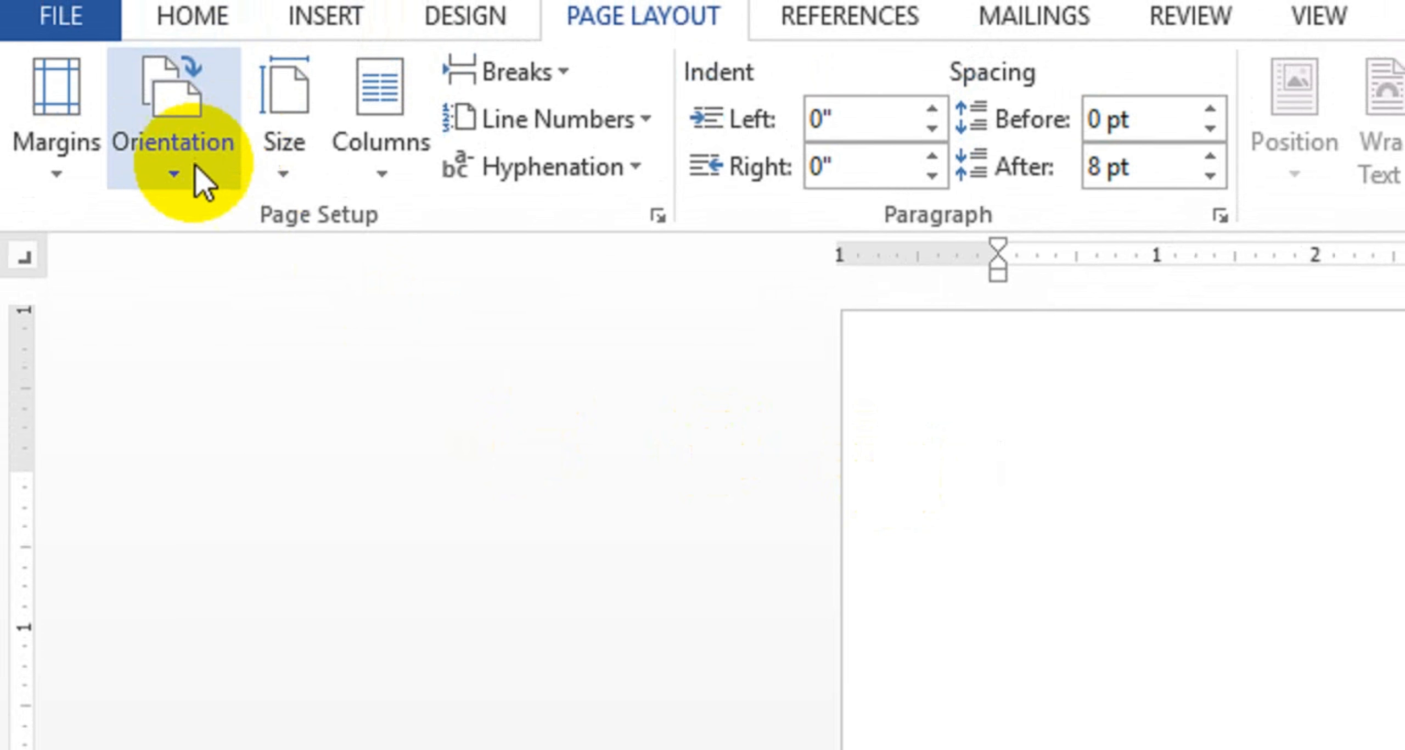
{"action": "left_click", "coordinate": [189, 171]}
{"action": "left_click", "coordinate": [212, 344]}
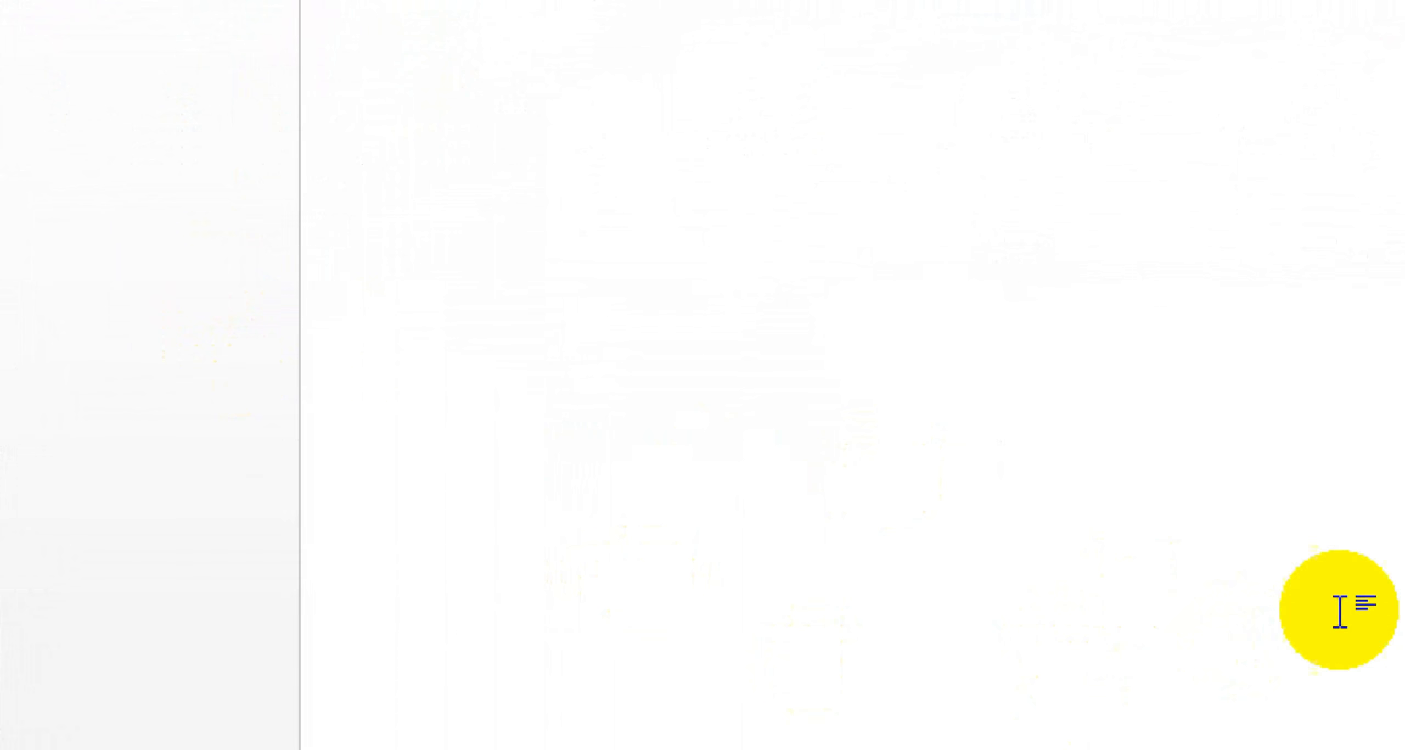
Insert a table with four columns and four rows on the blank page.
{"action": "left_click", "coordinate": [1083, 724]}
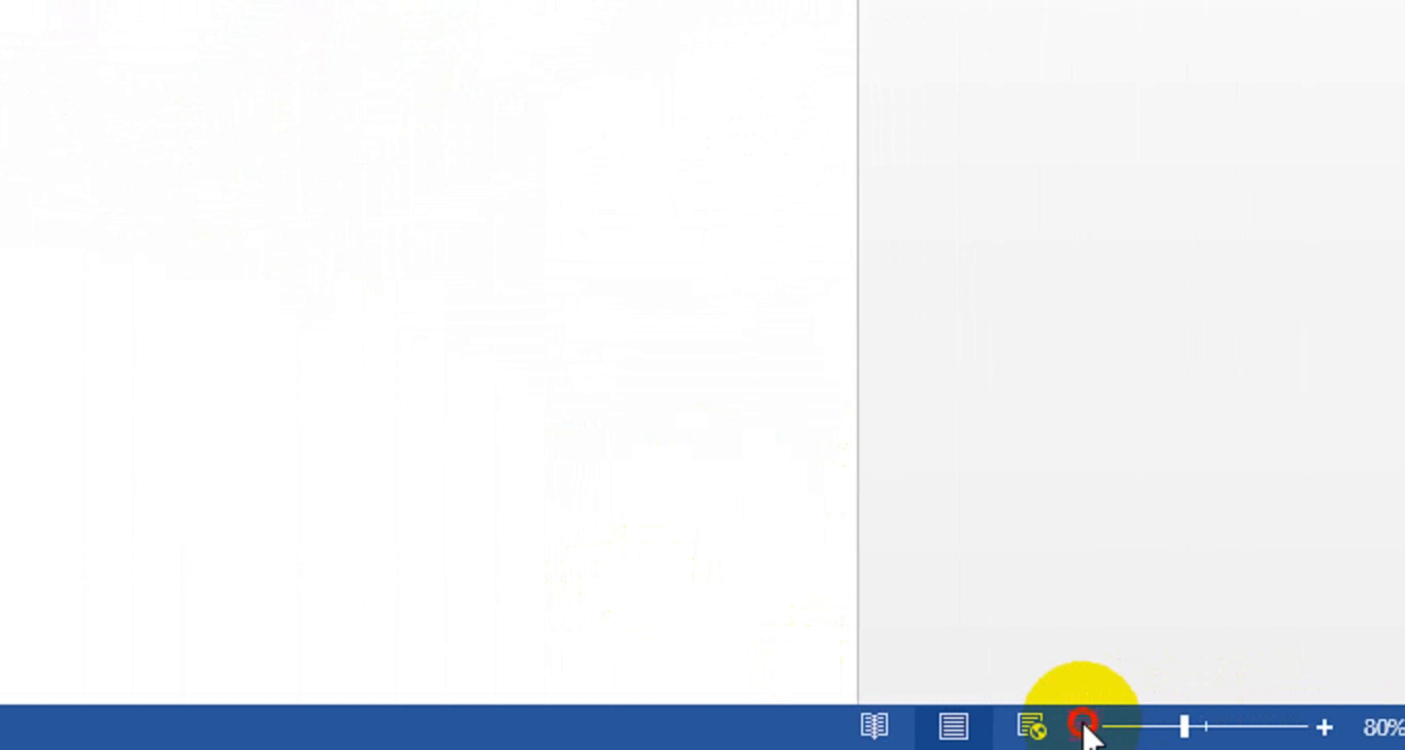
{"action": "left_click", "coordinate": [1082, 726]}
{"action": "left_click", "coordinate": [1083, 727]}
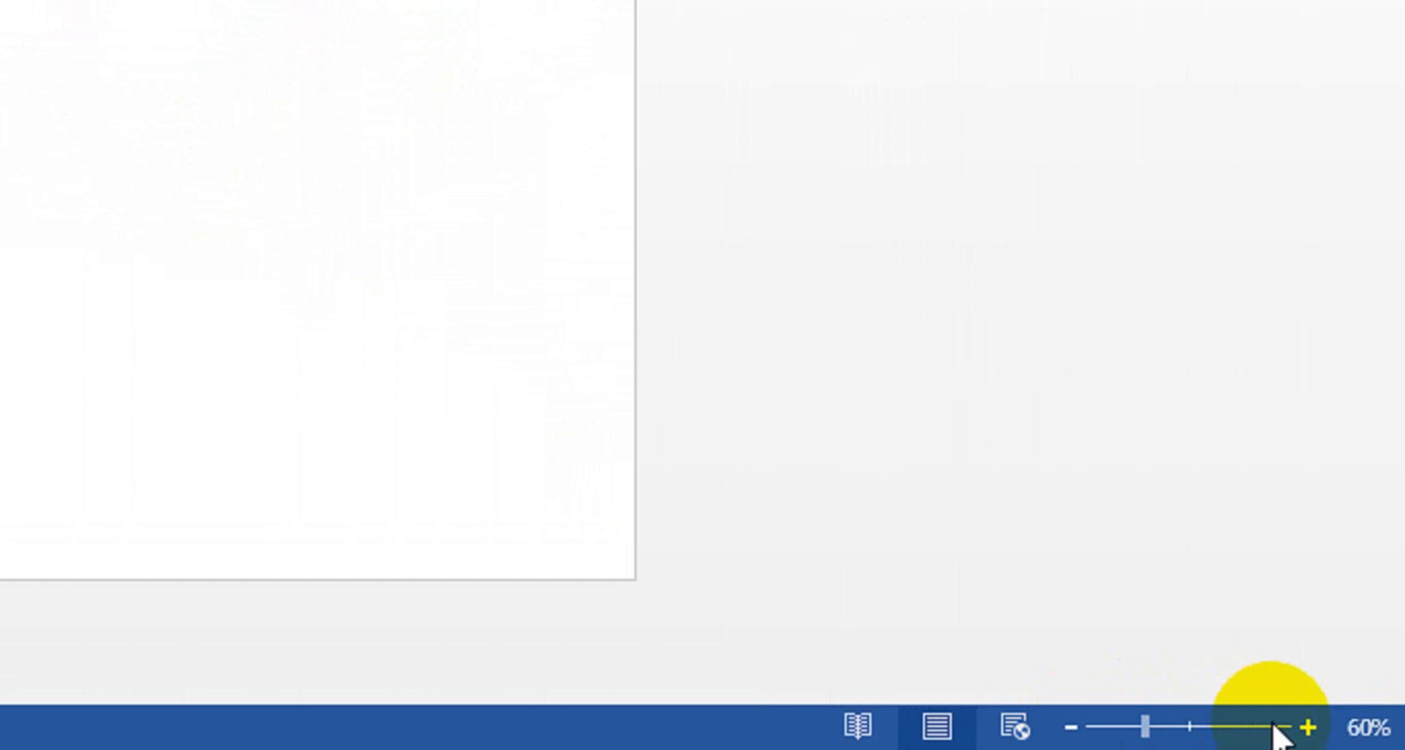
{"action": "left_click", "coordinate": [1307, 728]}
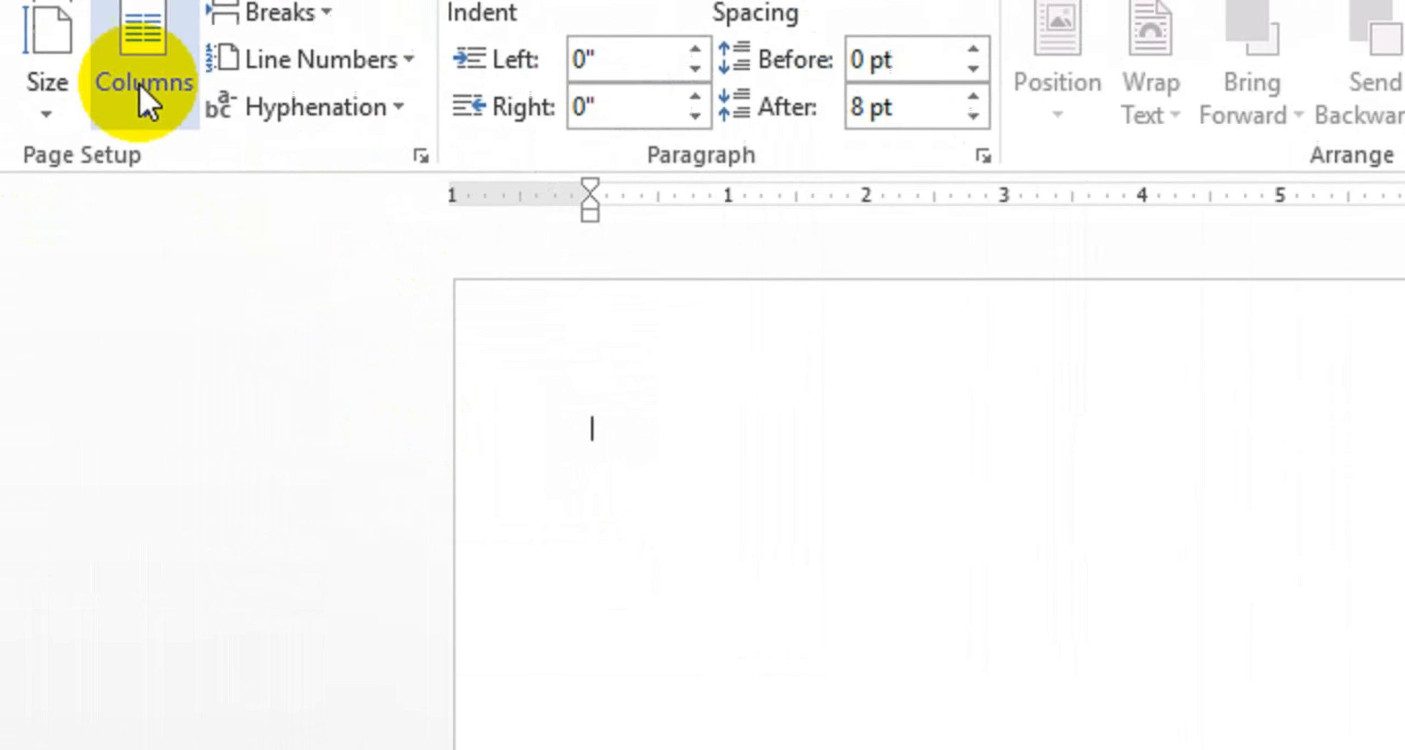
{"action": "left_click", "coordinate": [196, 82]}
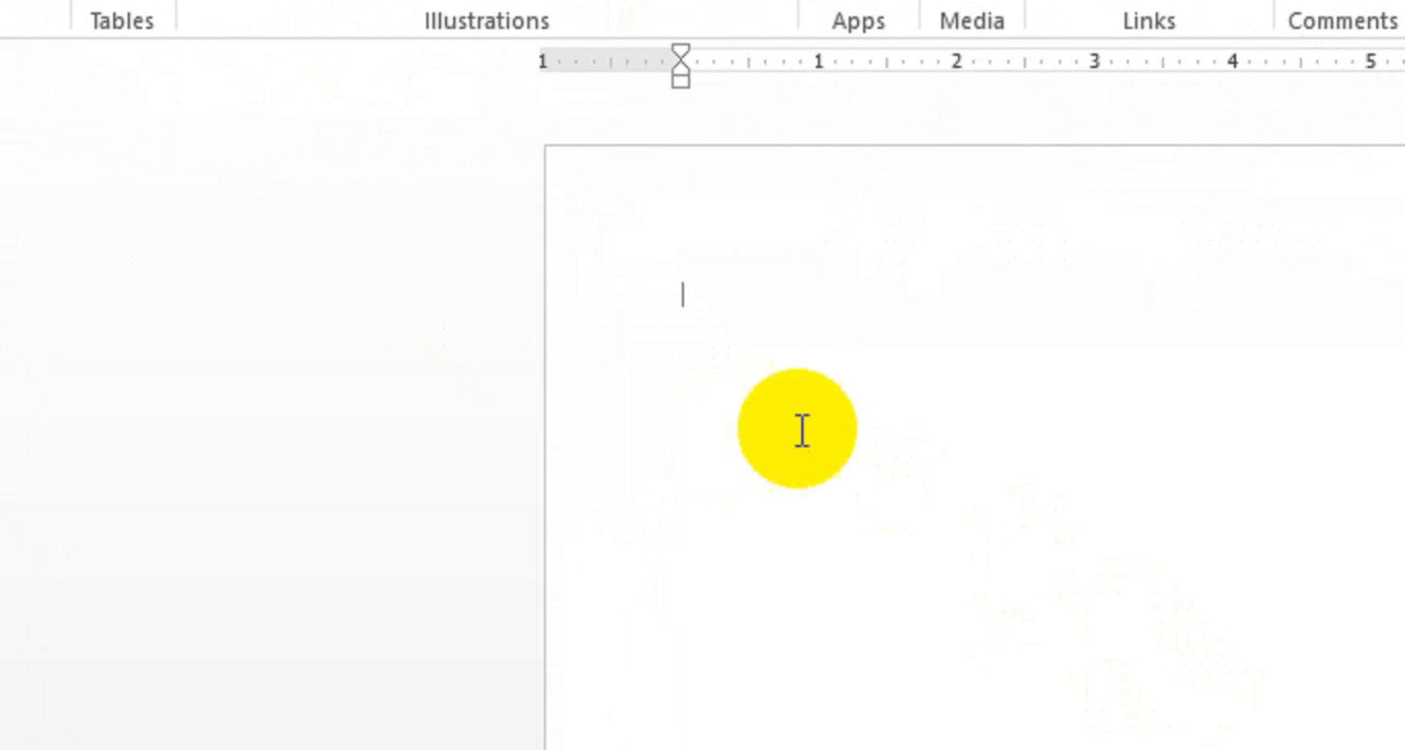
{"action": "left_click", "coordinate": [270, 184]}
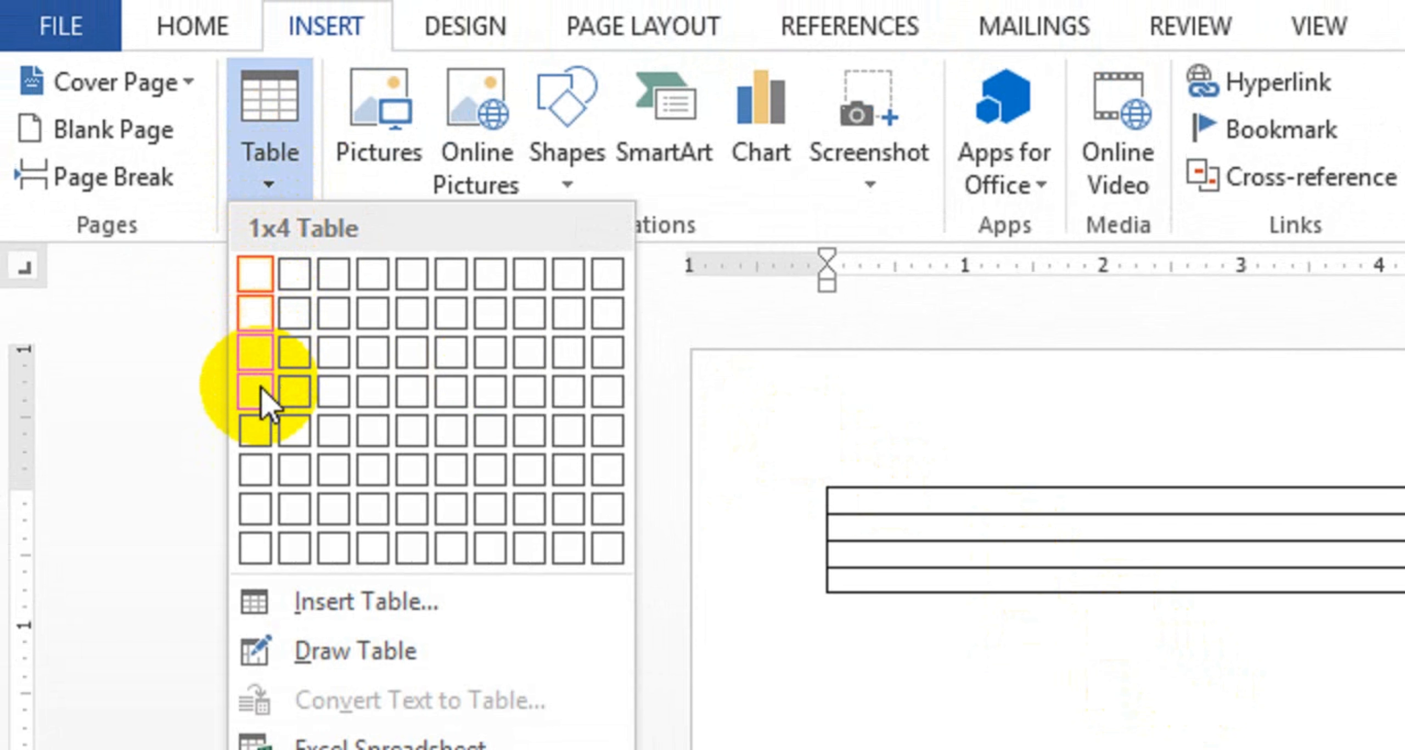
{"action": "left_click", "coordinate": [355, 397]}
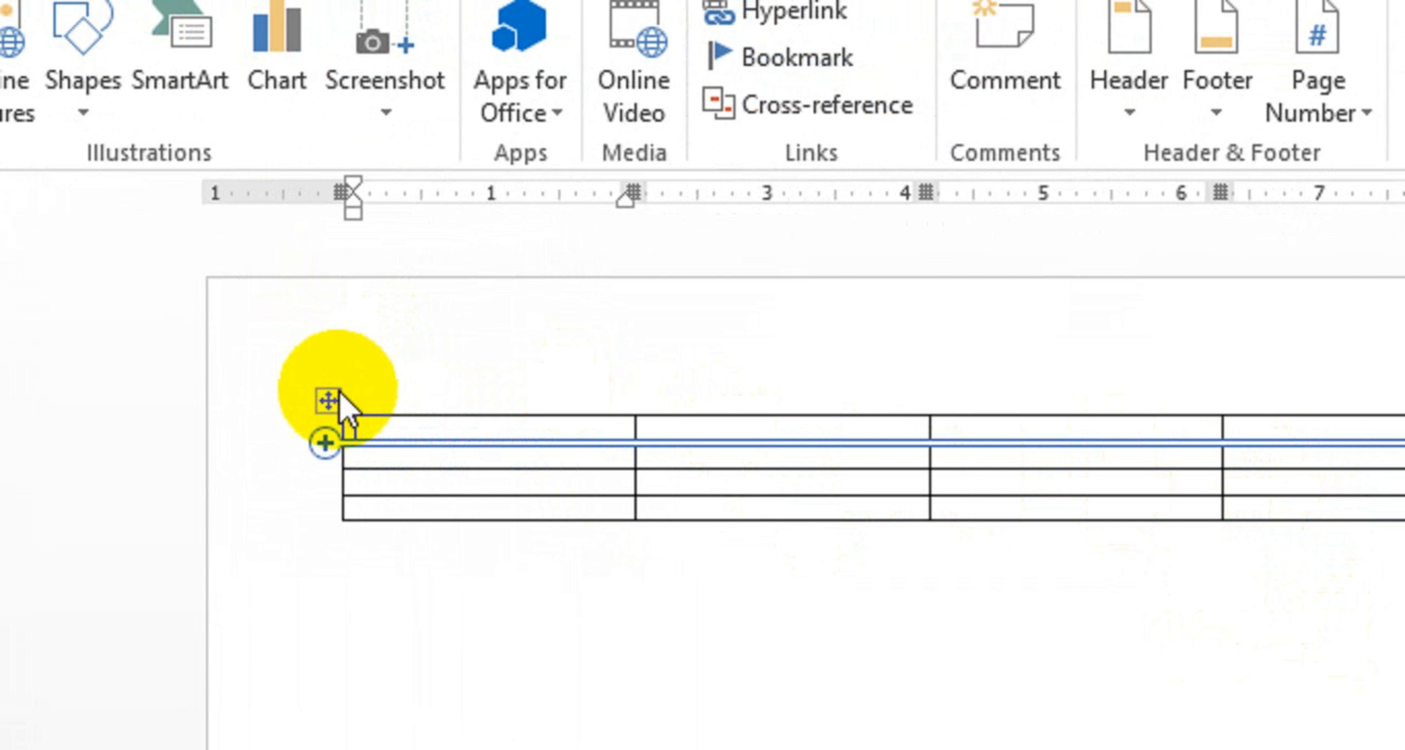
Move the whole table a little further down the page, leaving blank space above it.
{"action": "left_click", "coordinate": [351, 400]}
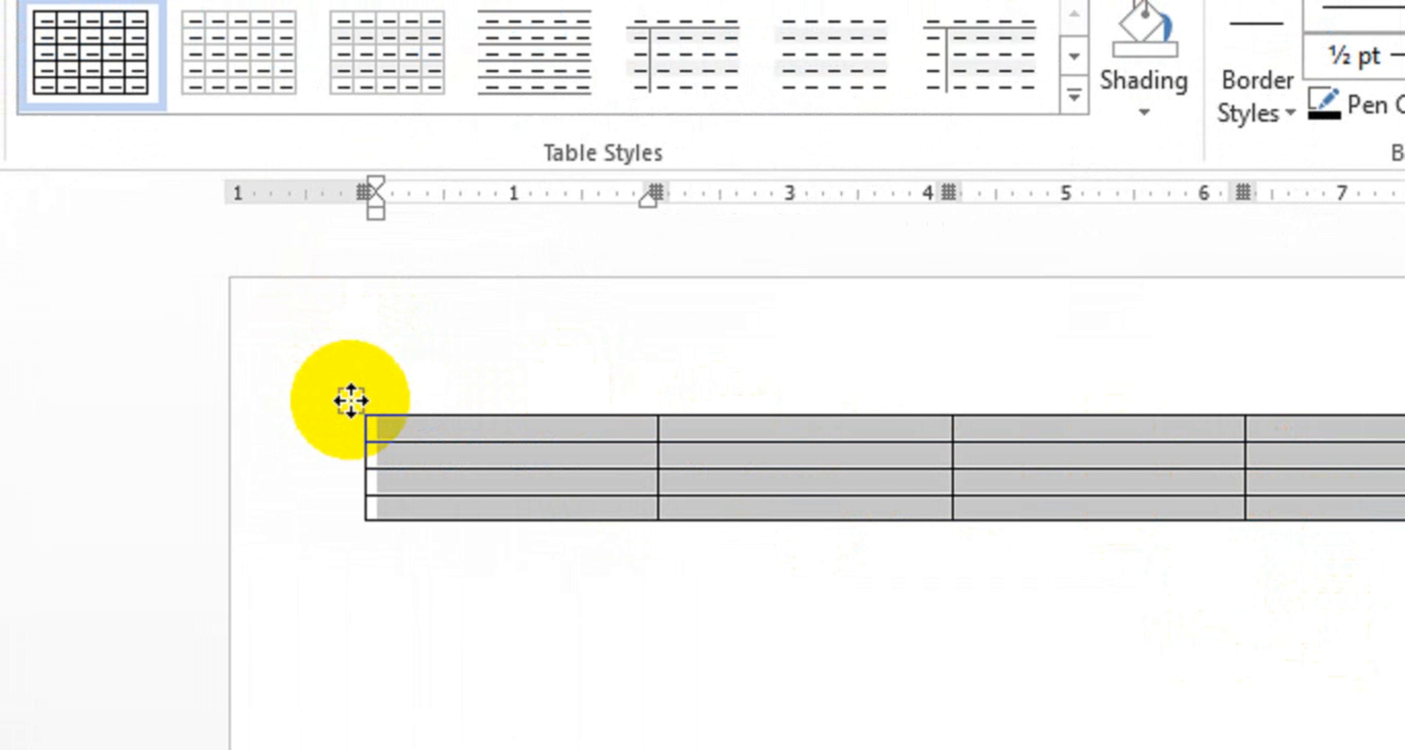
{"action": "left_click_drag", "start_coordinate": [351, 400], "coordinate": [362, 616]}
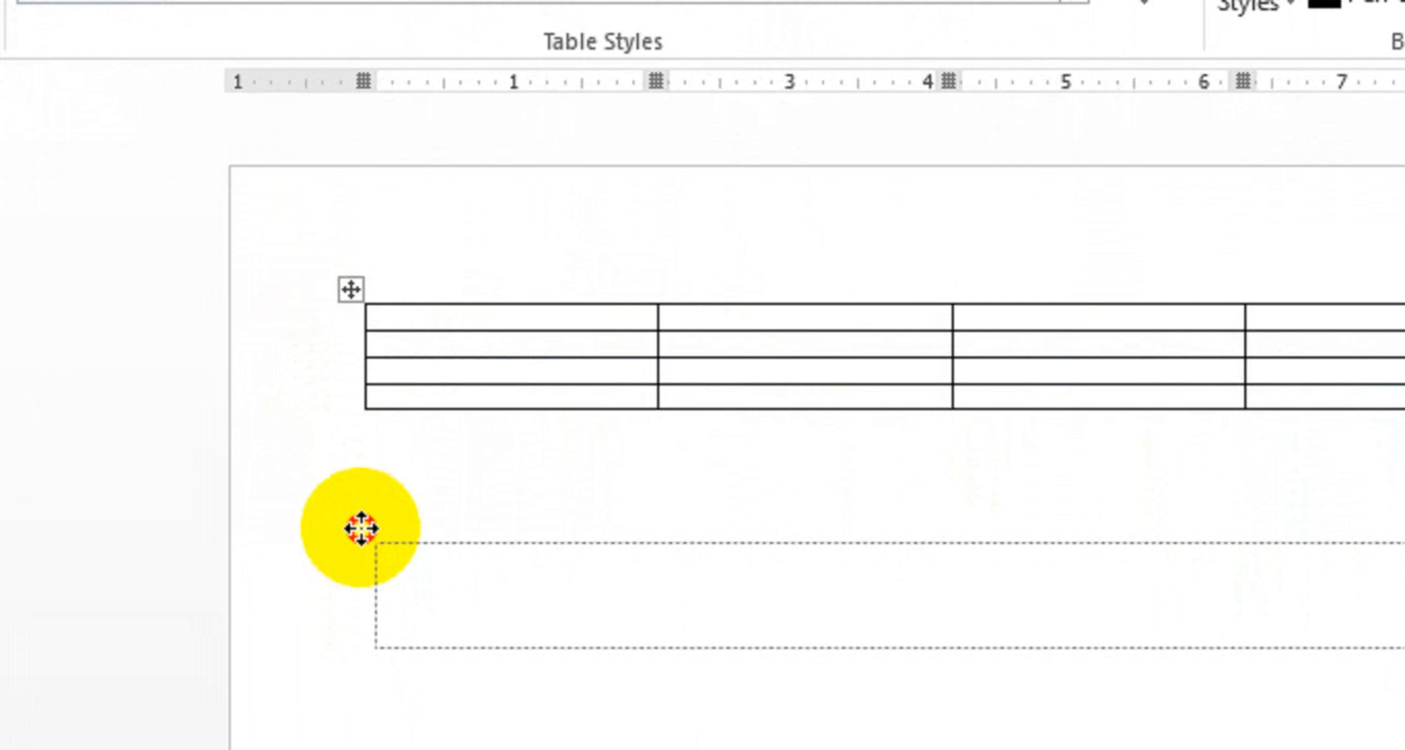
{"action": "left_click_drag", "start_coordinate": [361, 528], "coordinate": [358, 509]}
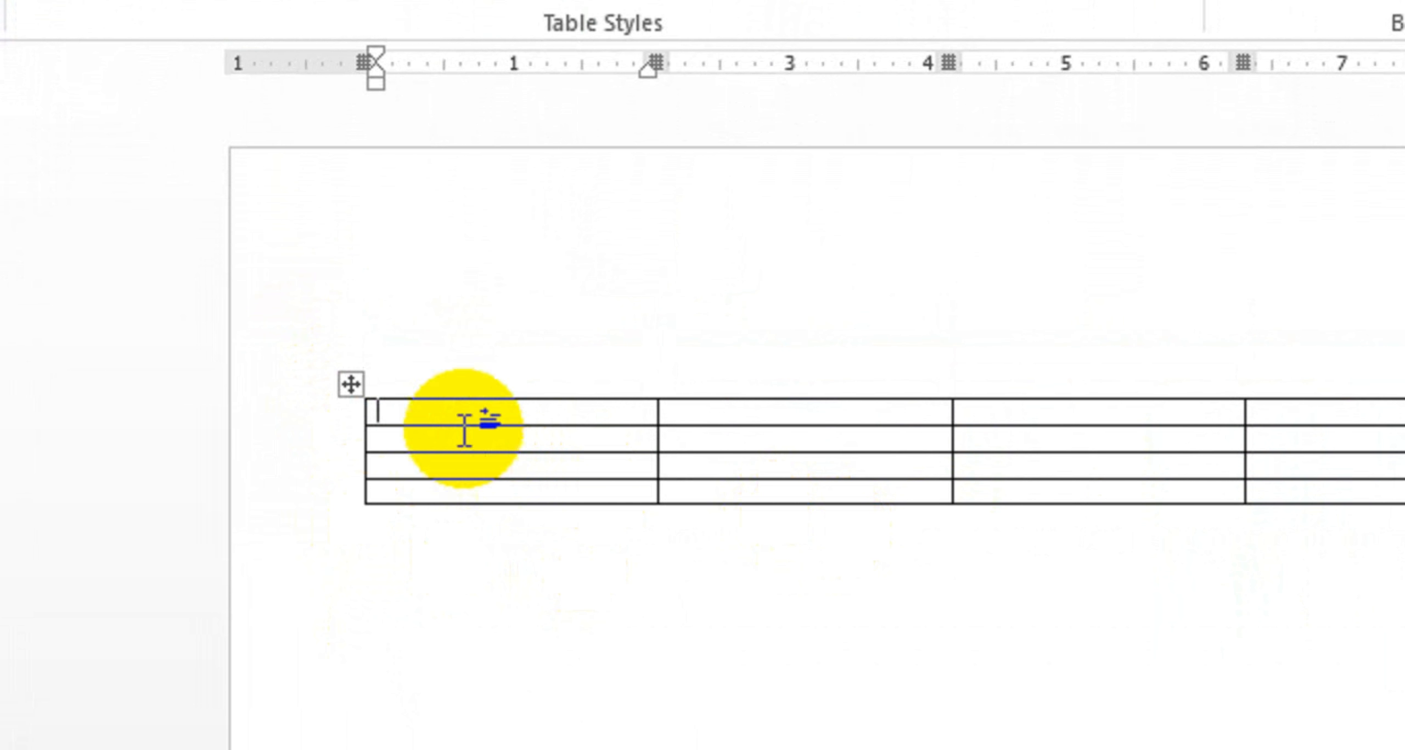
{"action": "right_click", "coordinate": [407, 360]}
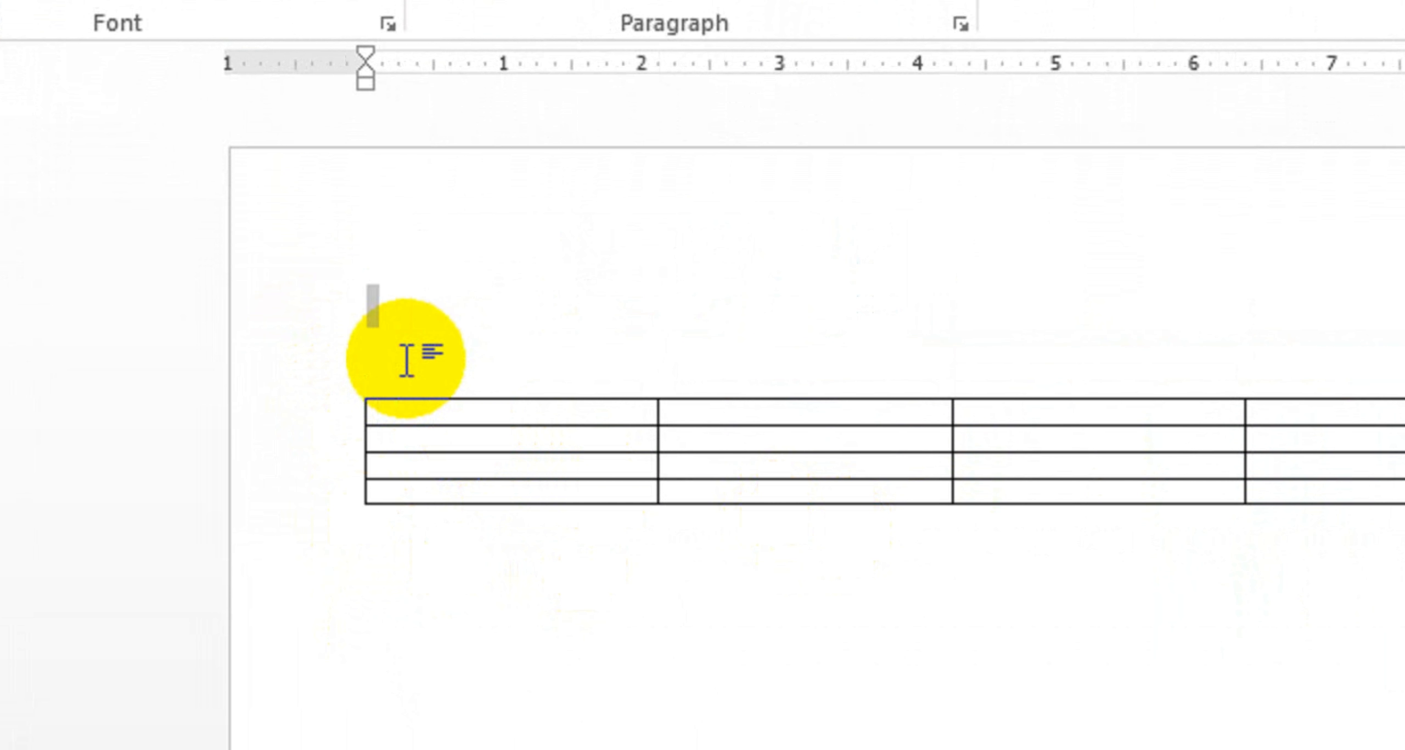
{"action": "left_click", "coordinate": [379, 439]}
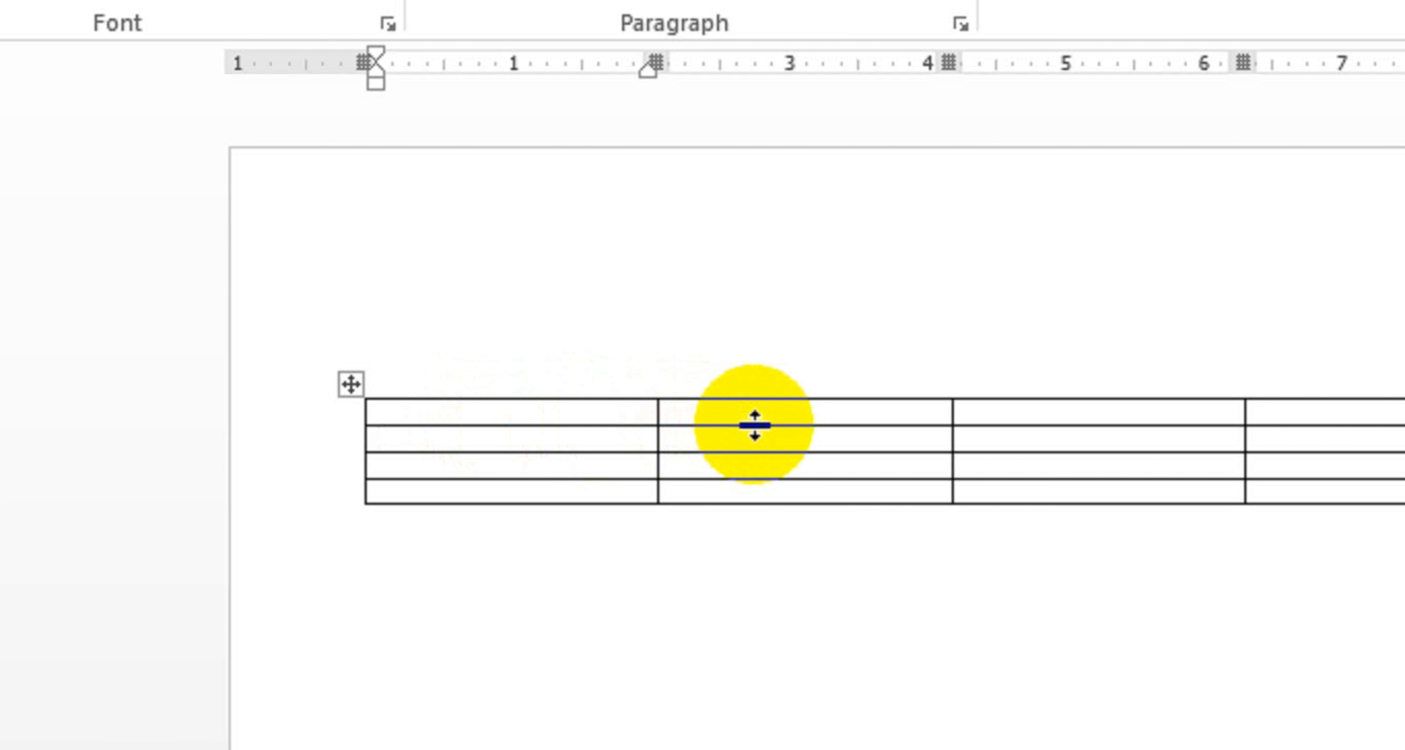
Heighten the table rows: the first to about 0.43", the second much taller, and the last two to about 0.37".
{"action": "left_click_drag", "start_coordinate": [755, 426], "coordinate": [762, 458]}
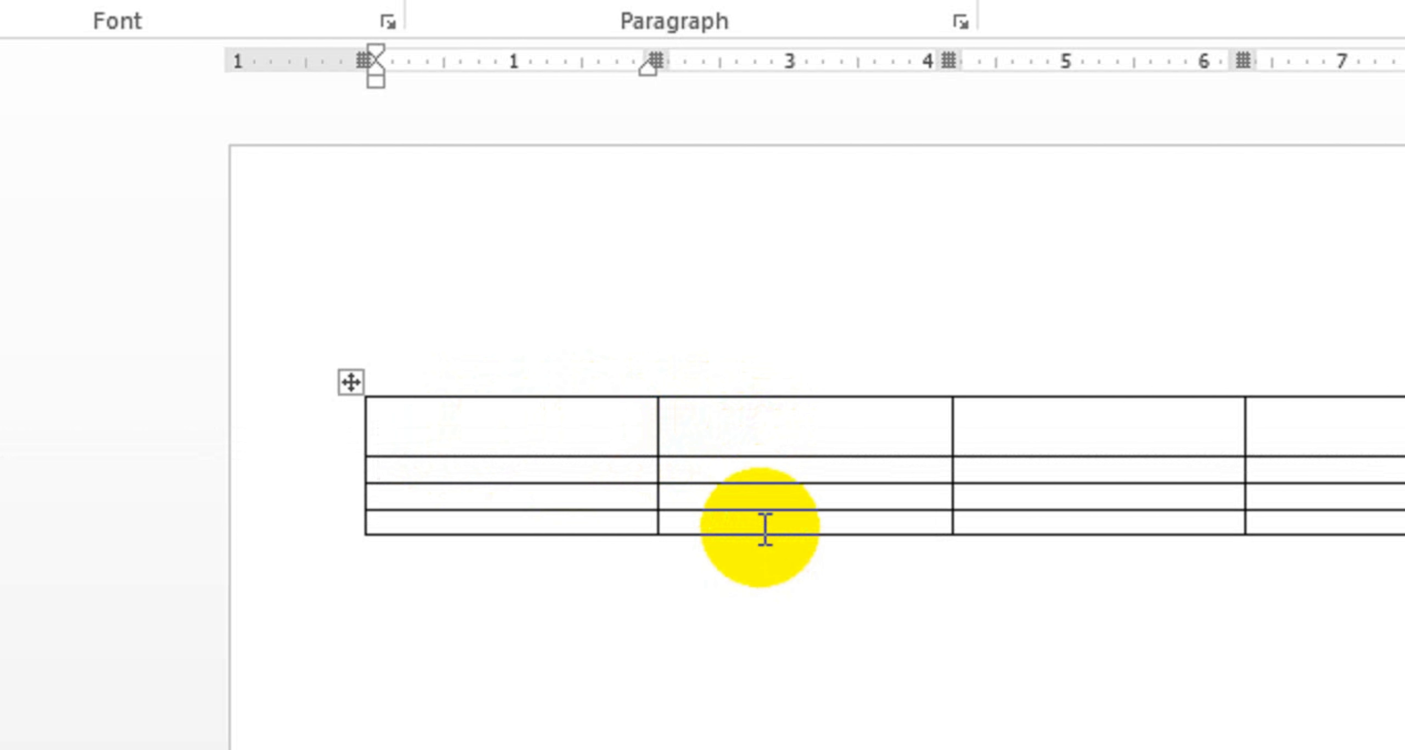
{"action": "left_click", "coordinate": [763, 483]}
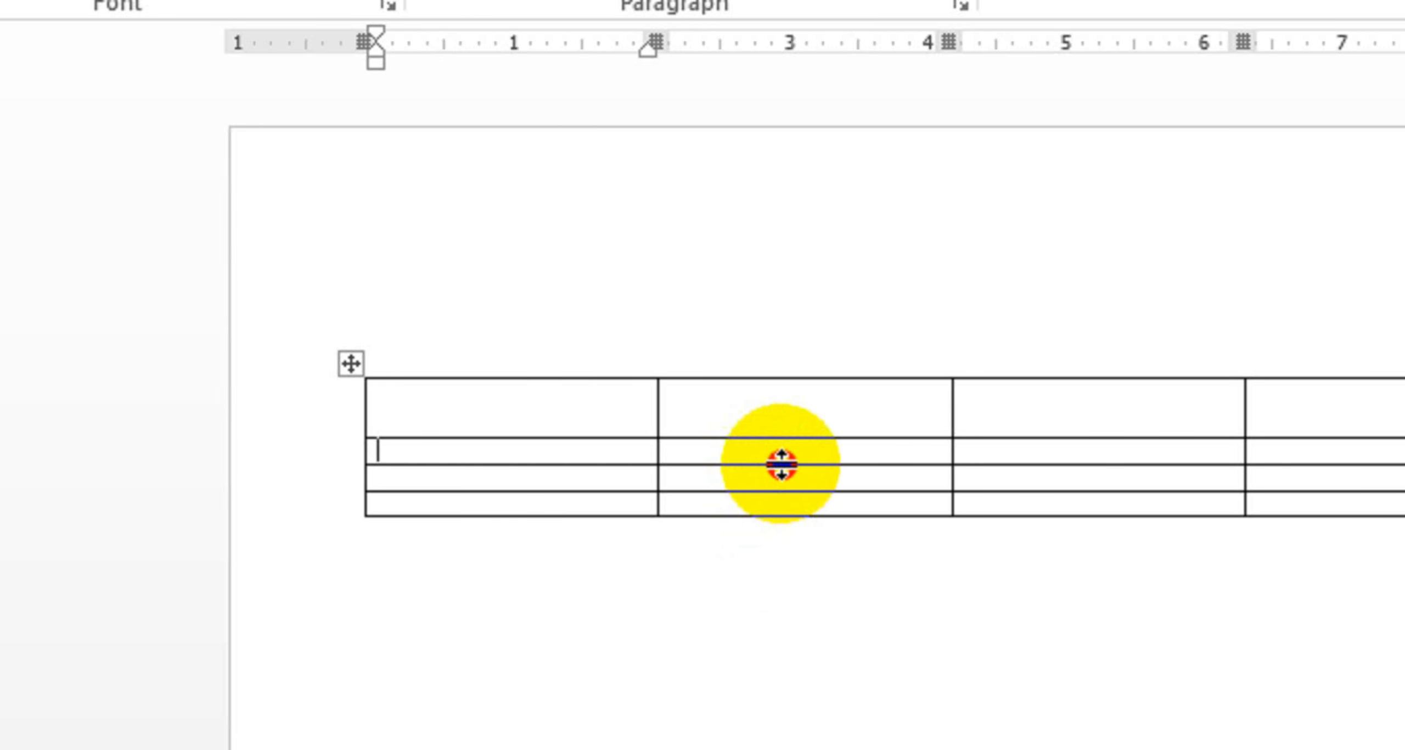
{"action": "left_click", "coordinate": [913, 463]}
{"action": "left_click_drag", "start_coordinate": [916, 464], "coordinate": [918, 647]}
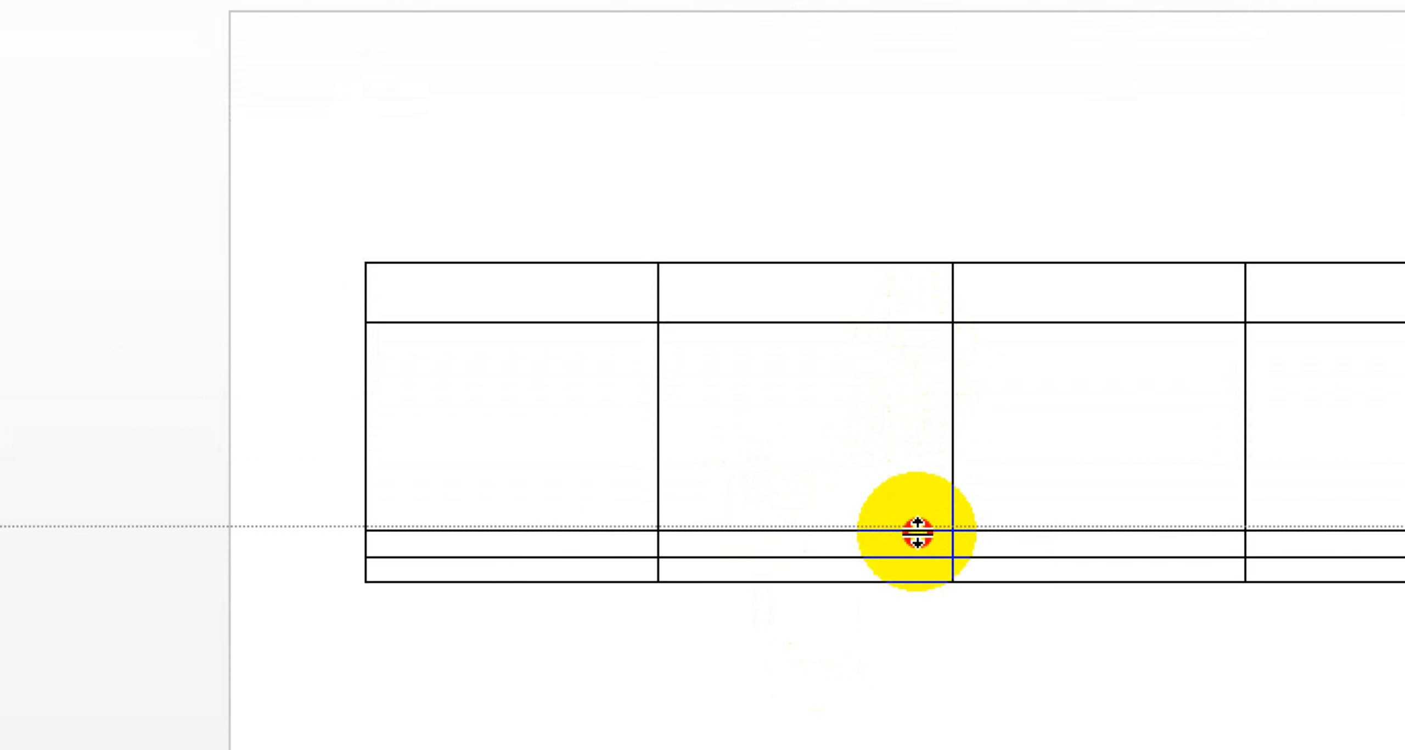
{"action": "mouse_move", "coordinate": [918, 531]}
{"action": "left_mouse_down"}
{"action": "mouse_move", "coordinate": [917, 562]}
{"action": "mouse_move", "coordinate": [918, 540]}
{"action": "left_mouse_up"}
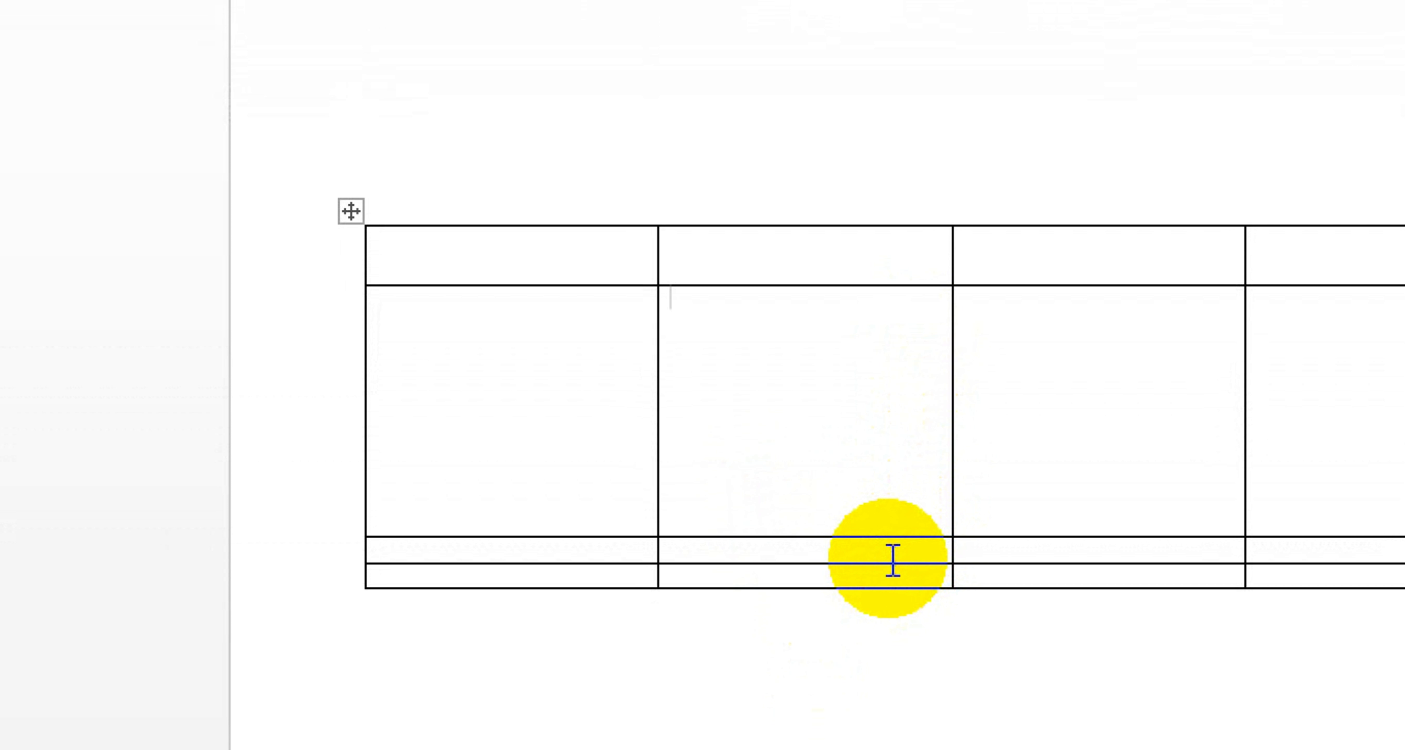
{"action": "left_click_drag", "start_coordinate": [876, 563], "coordinate": [869, 590]}
{"action": "double_click", "coordinate": [870, 592]}
Add a fifth row in the lower part of the table, below the current row.
{"action": "left_click", "coordinate": [634, 546]}
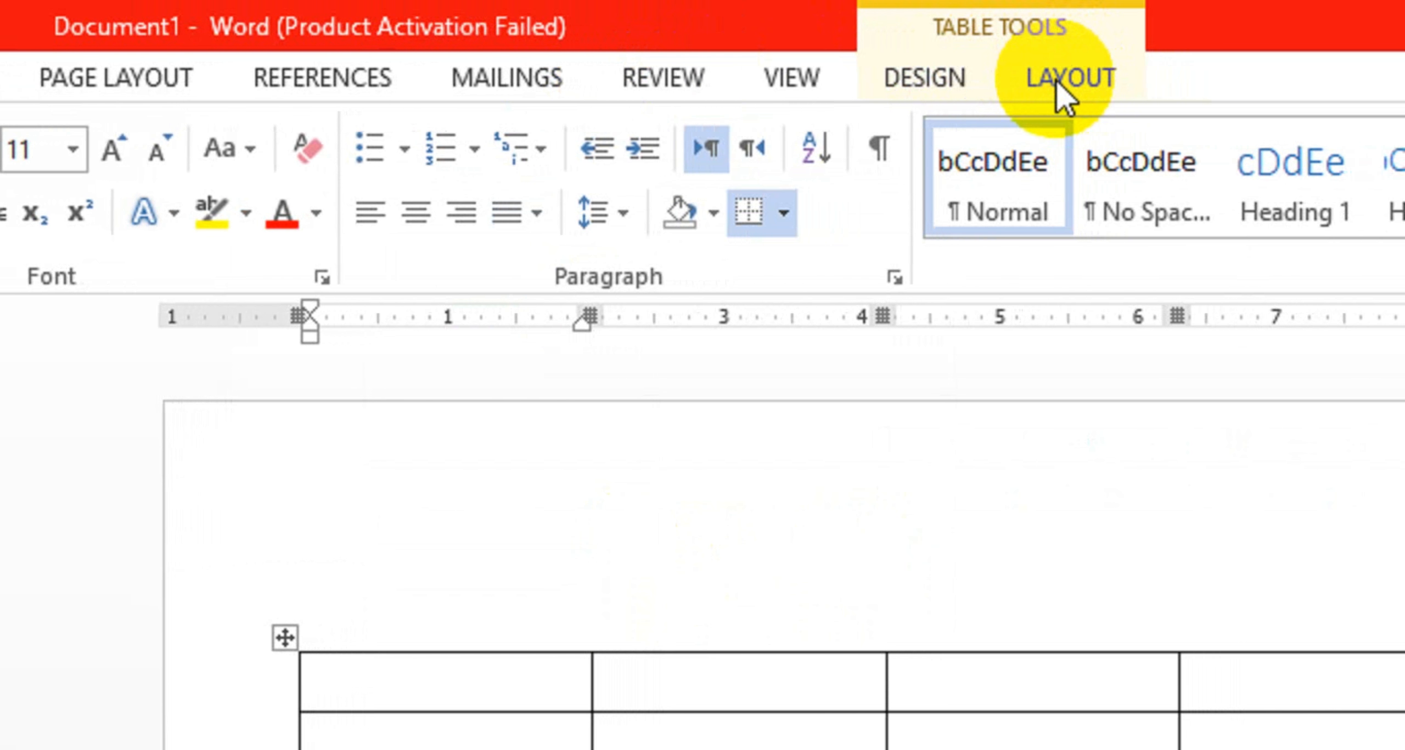
{"action": "left_click", "coordinate": [1097, 80]}
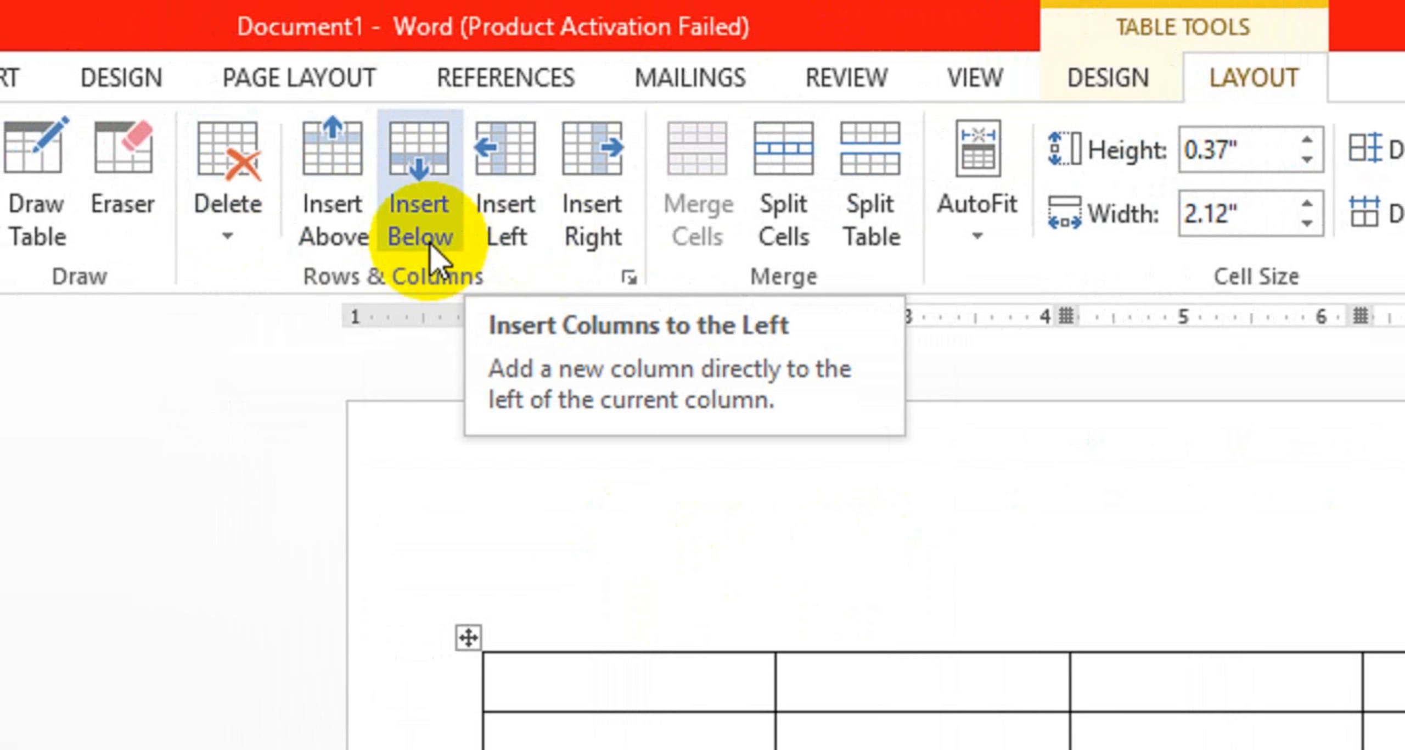
{"action": "left_click", "coordinate": [430, 219]}
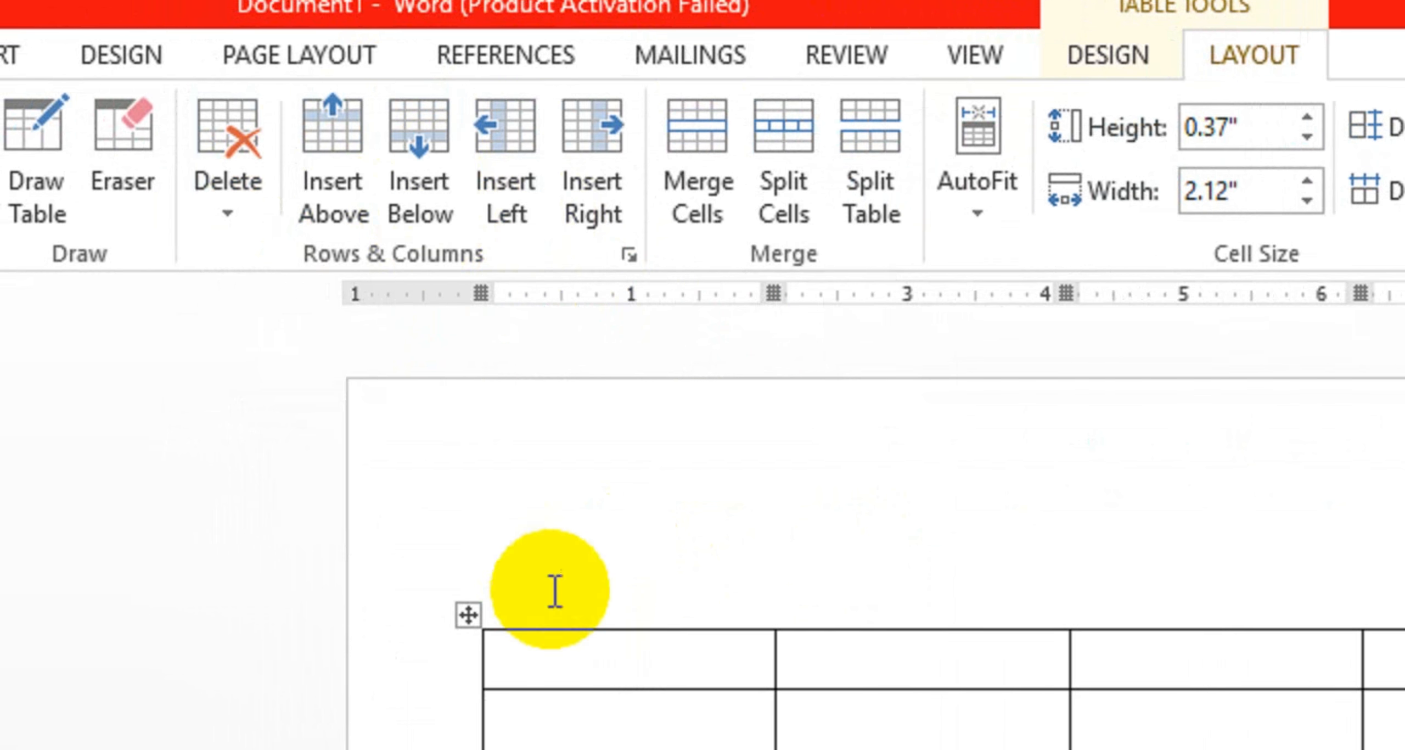
{"action": "left_click", "coordinate": [863, 609]}
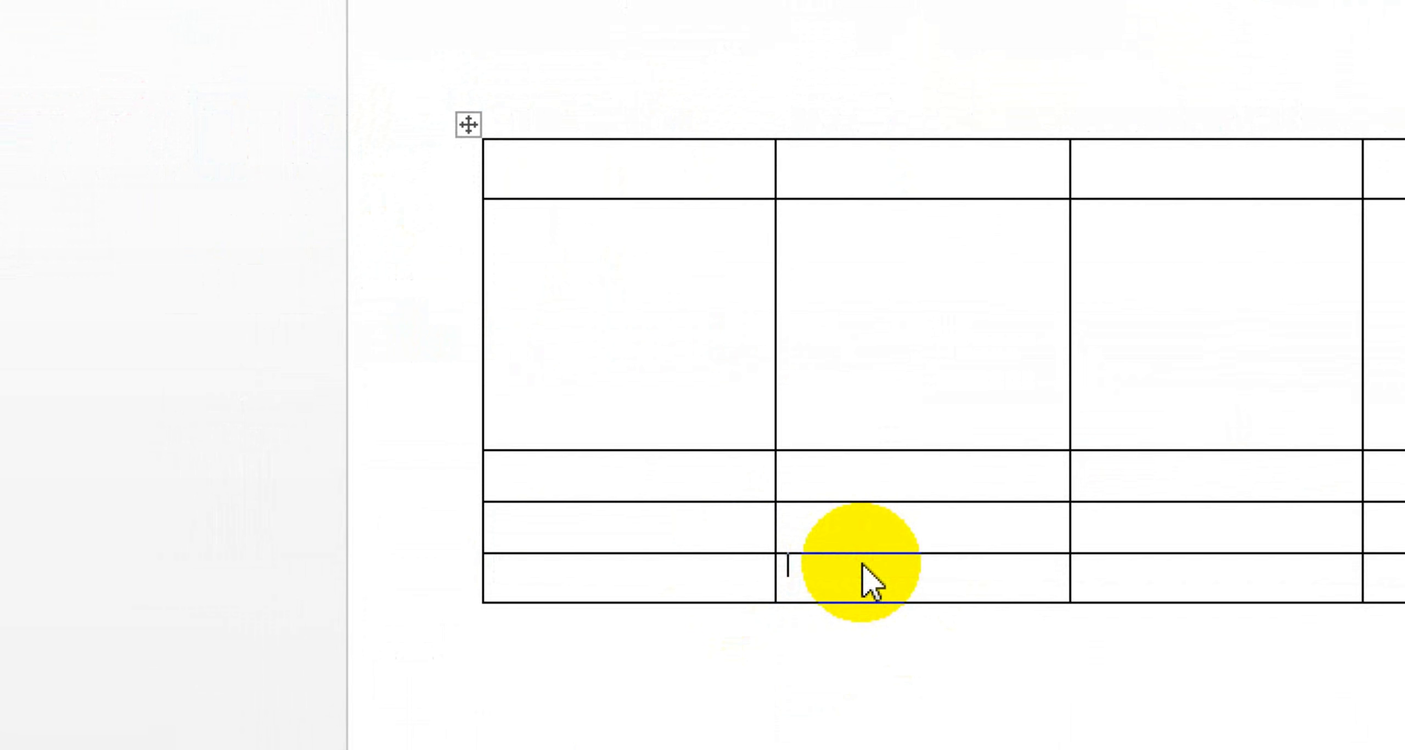
Fill the first row with the column headings Earnings, Per Month, Deductions and Per Month.
{"action": "left_click", "coordinate": [608, 179]}
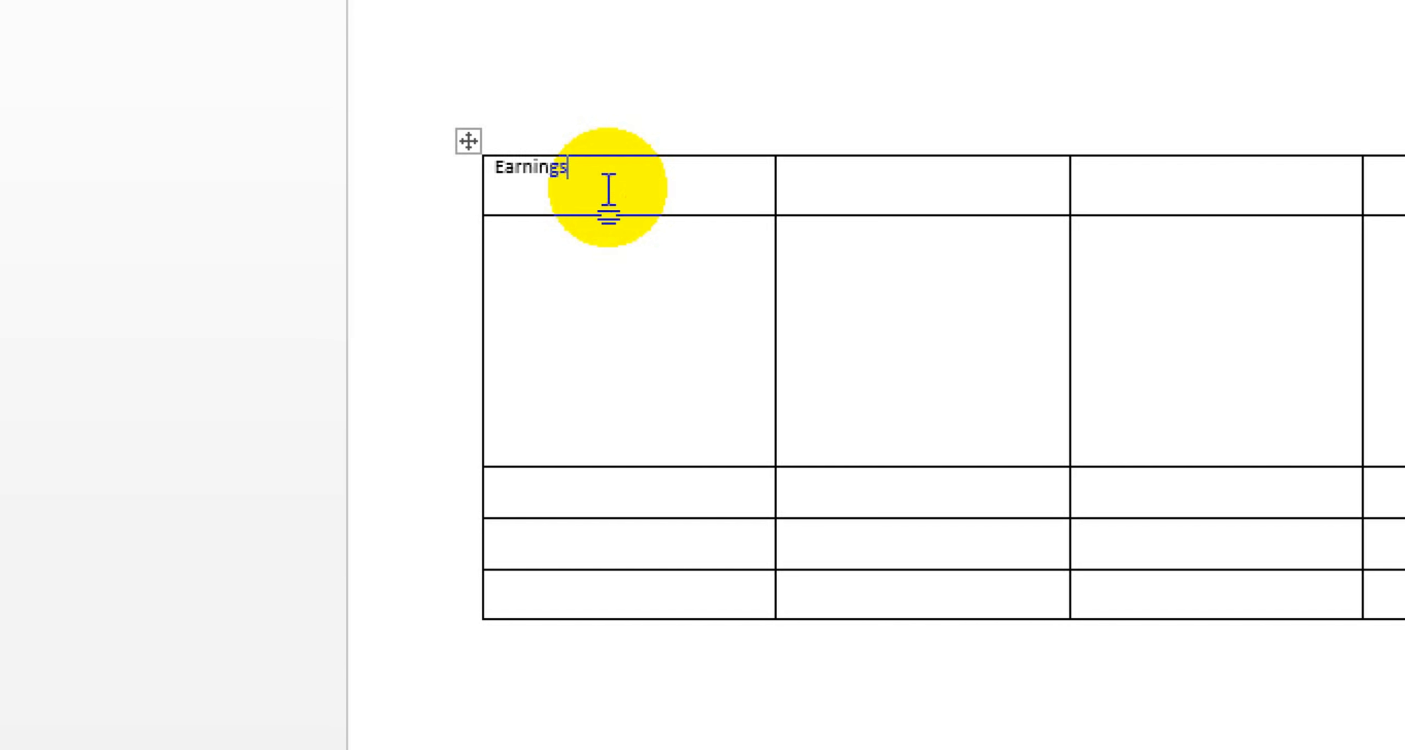
{"action": "left_click", "coordinate": [873, 184]}
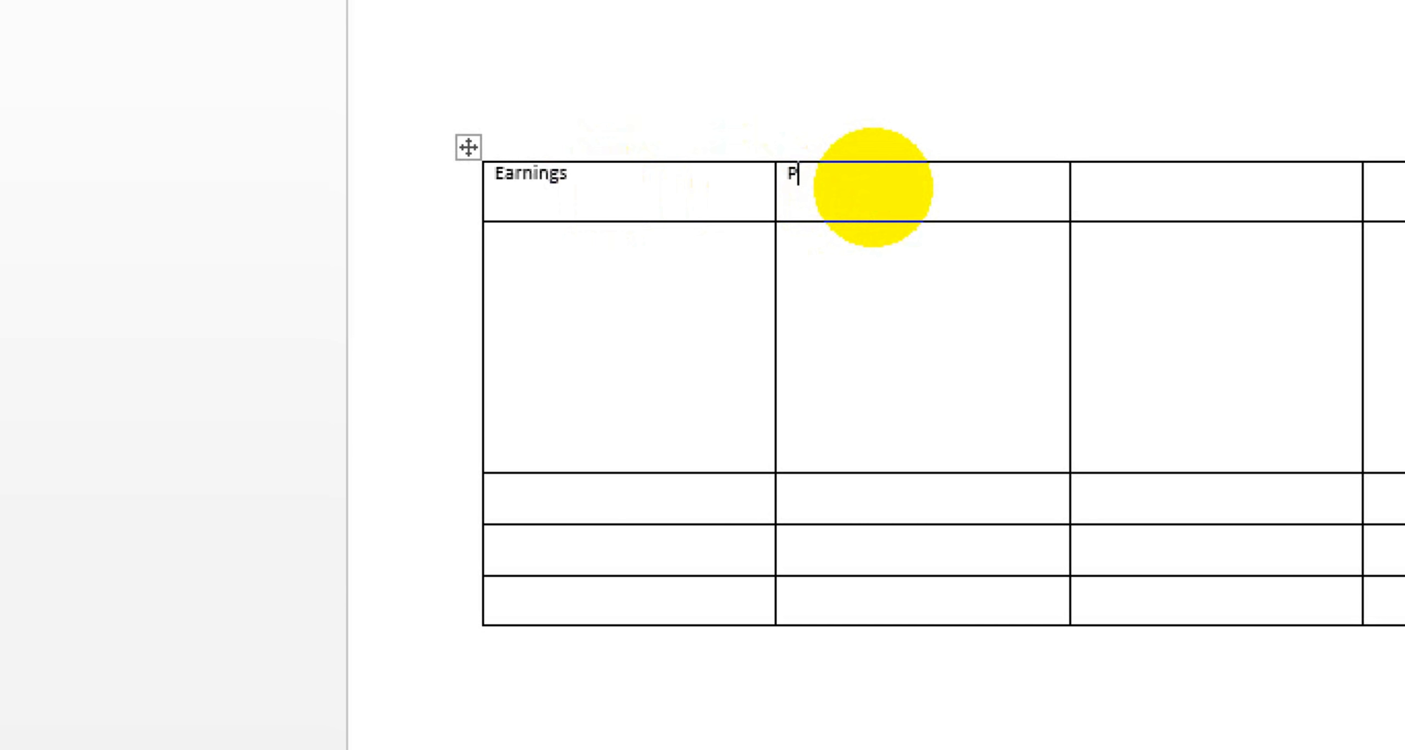
{"action": "type", "text": "Per Month"}
{"action": "key", "text": "Tab"}
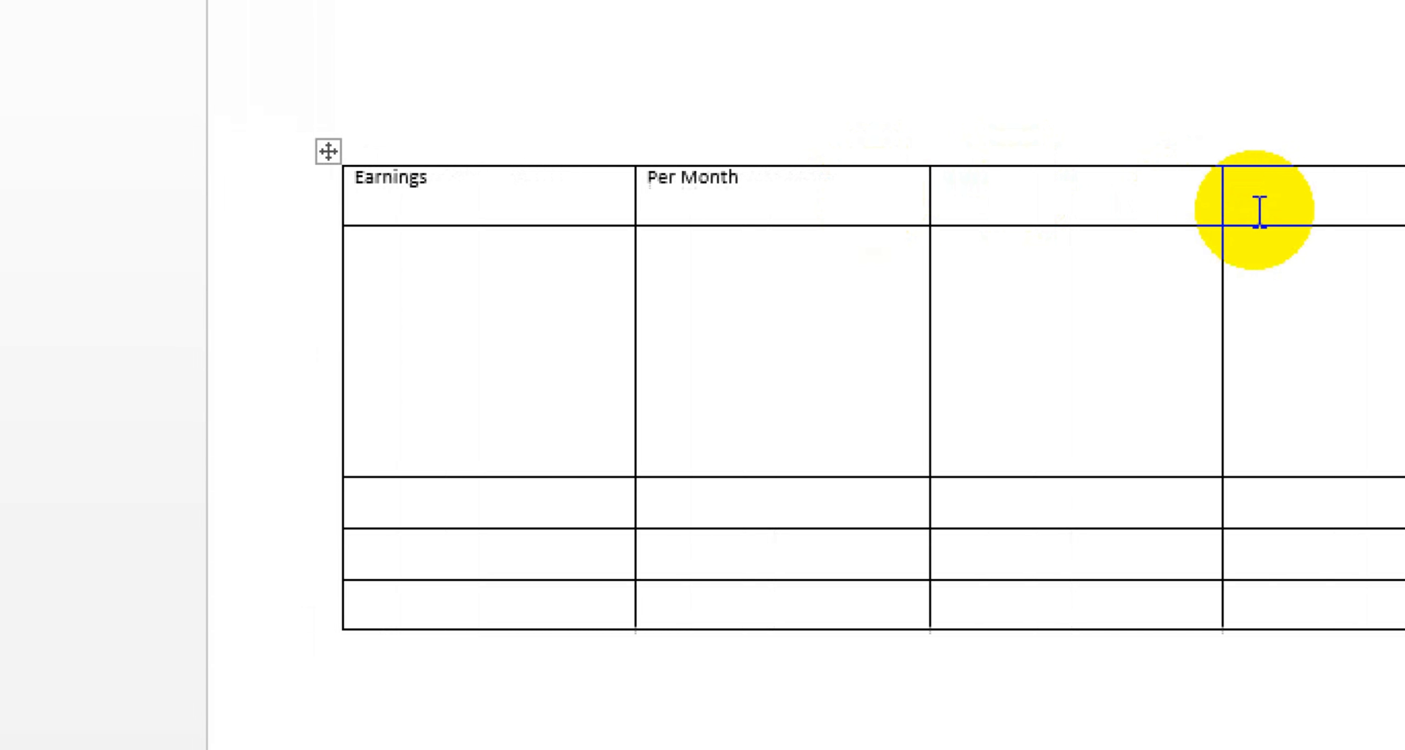
{"action": "type", "text": "Dec"}
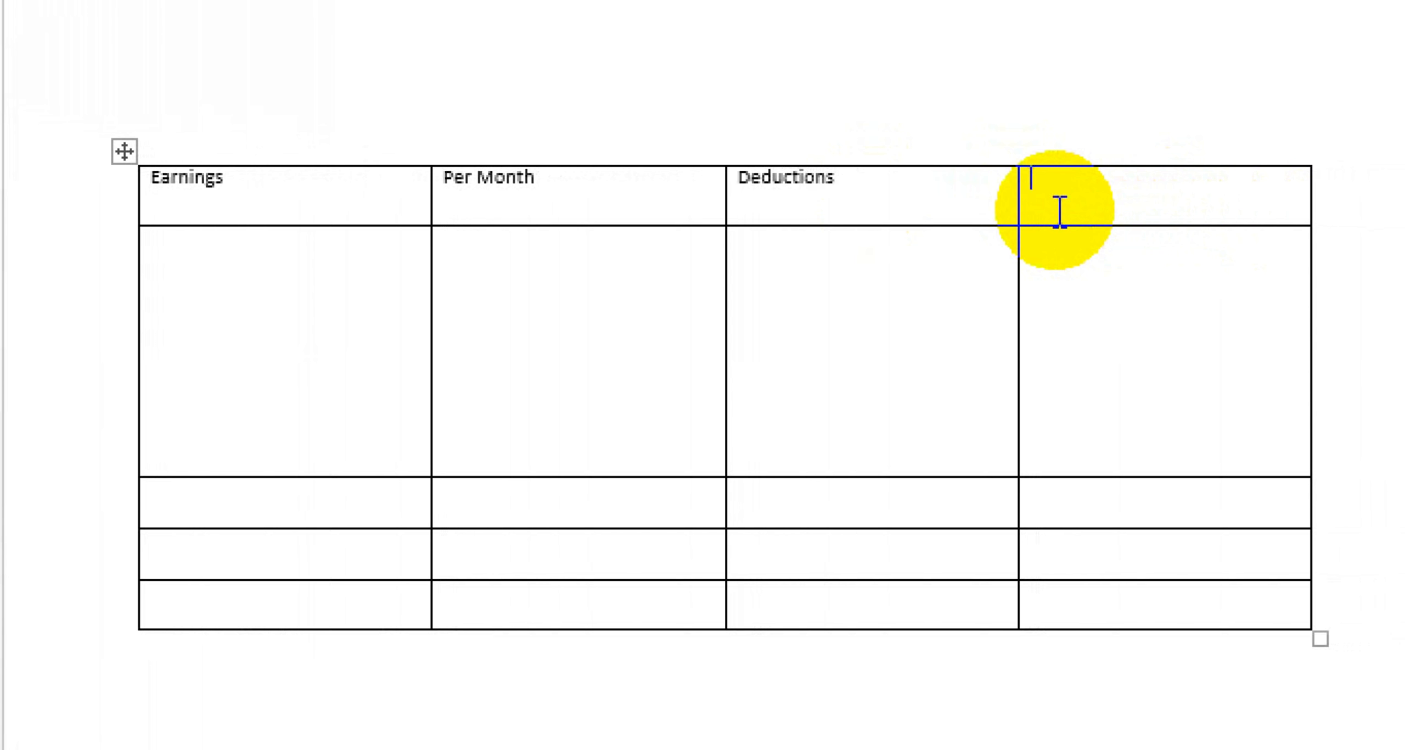
{"action": "type", "text": "Per Month"}
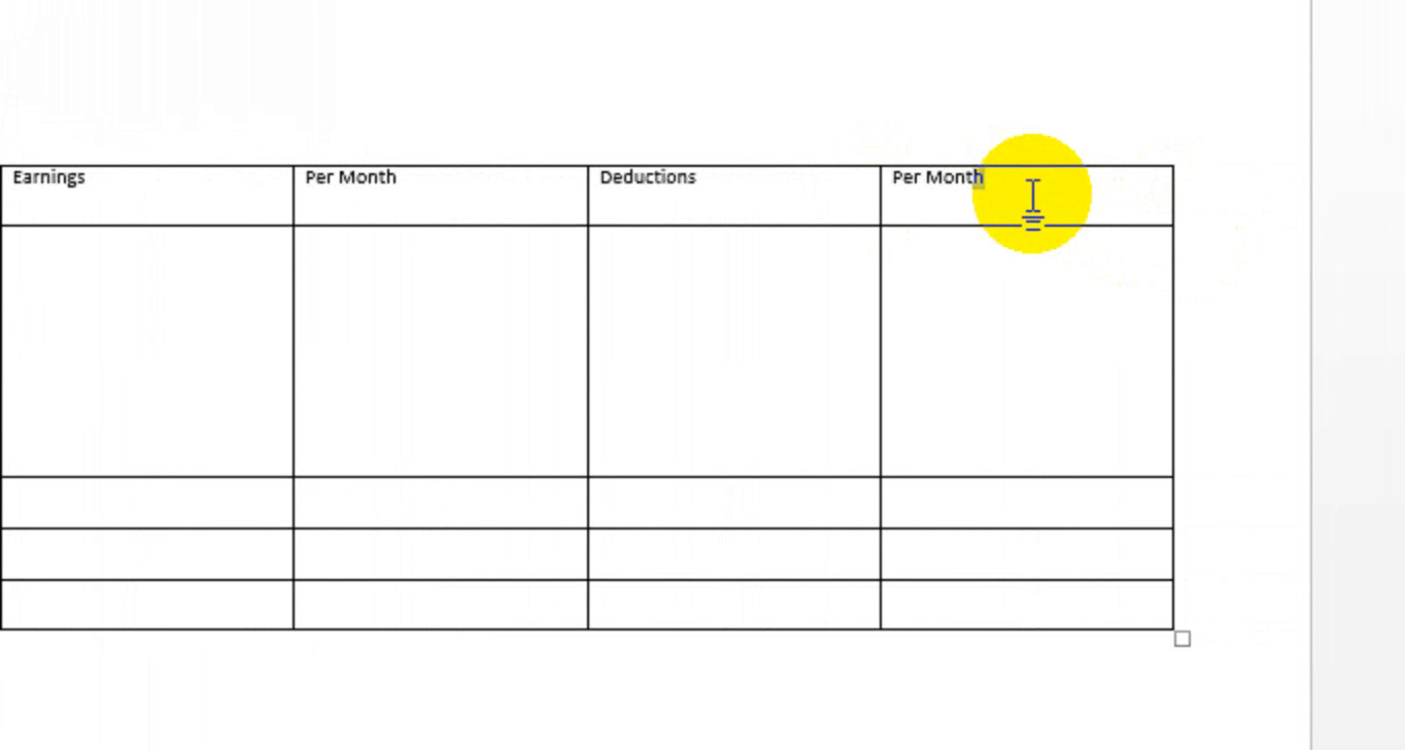
Centre the four column headings in the table's first row both horizontally and vertically within their cells.
{"action": "key", "text": "ctrl+a"}
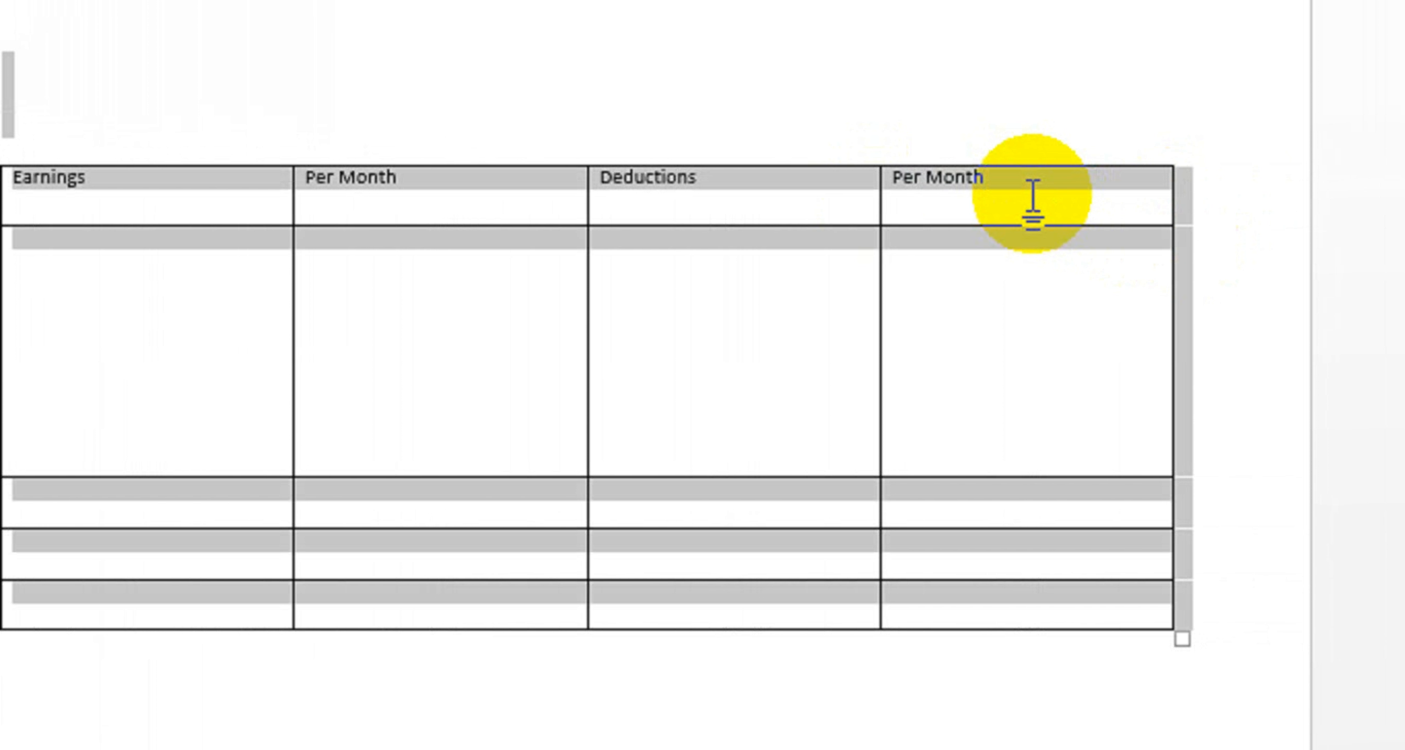
{"action": "left_click", "coordinate": [1033, 200]}
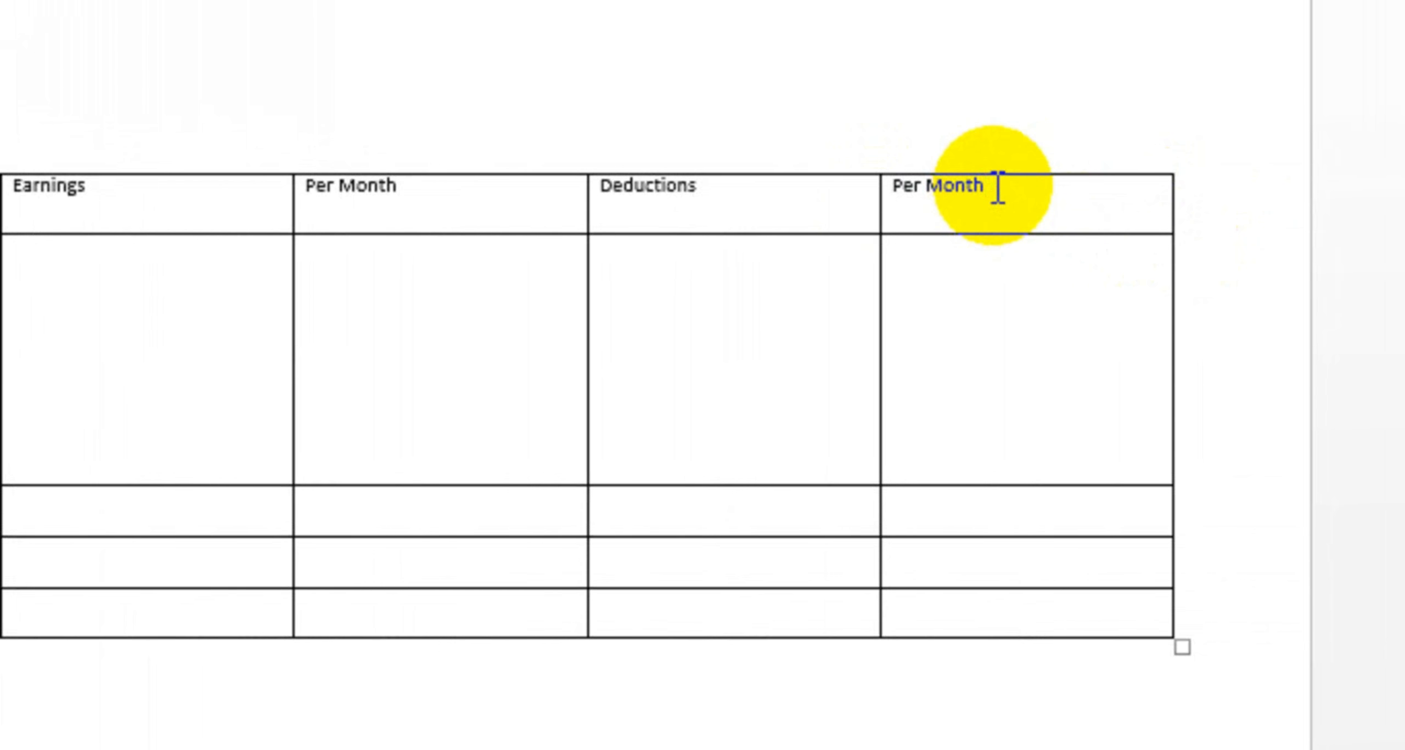
{"action": "left_click_drag", "start_coordinate": [996, 181], "coordinate": [264, 214]}
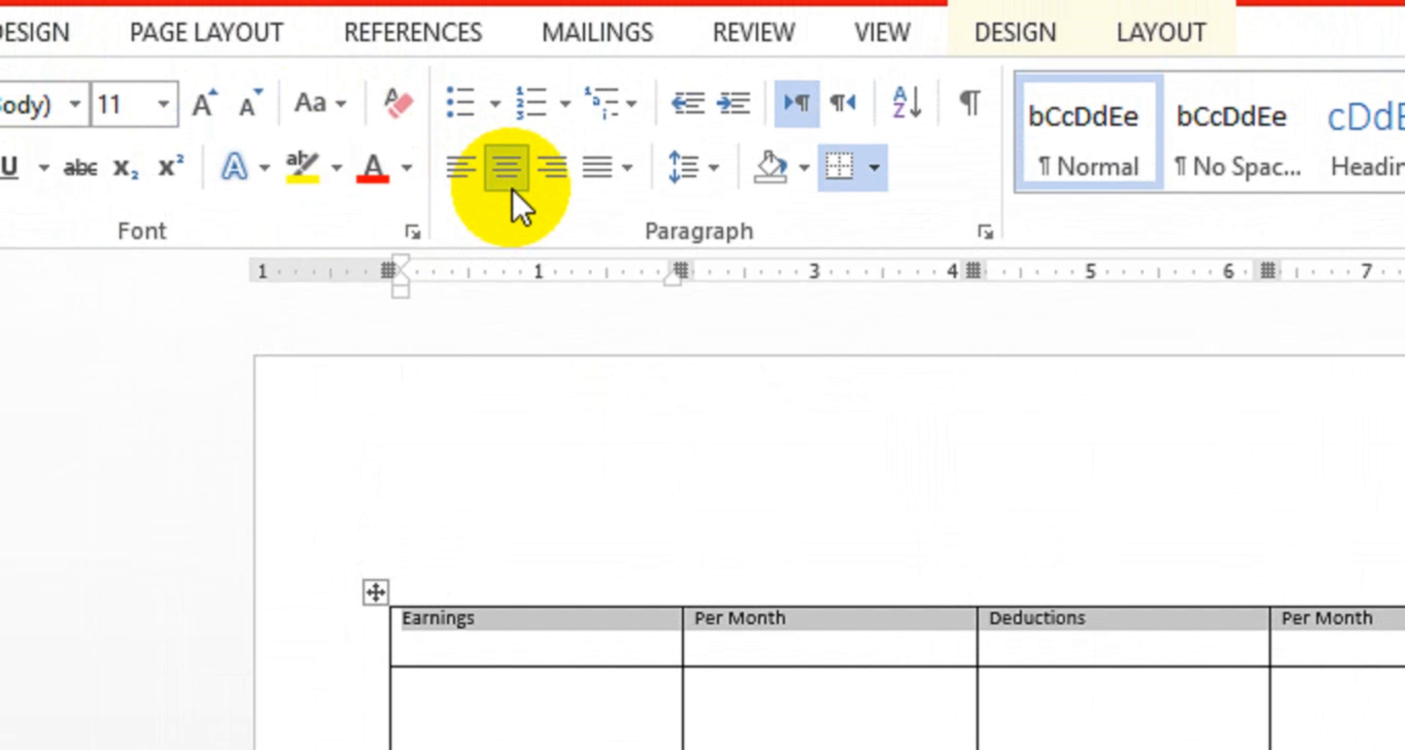
{"action": "left_click", "coordinate": [508, 153]}
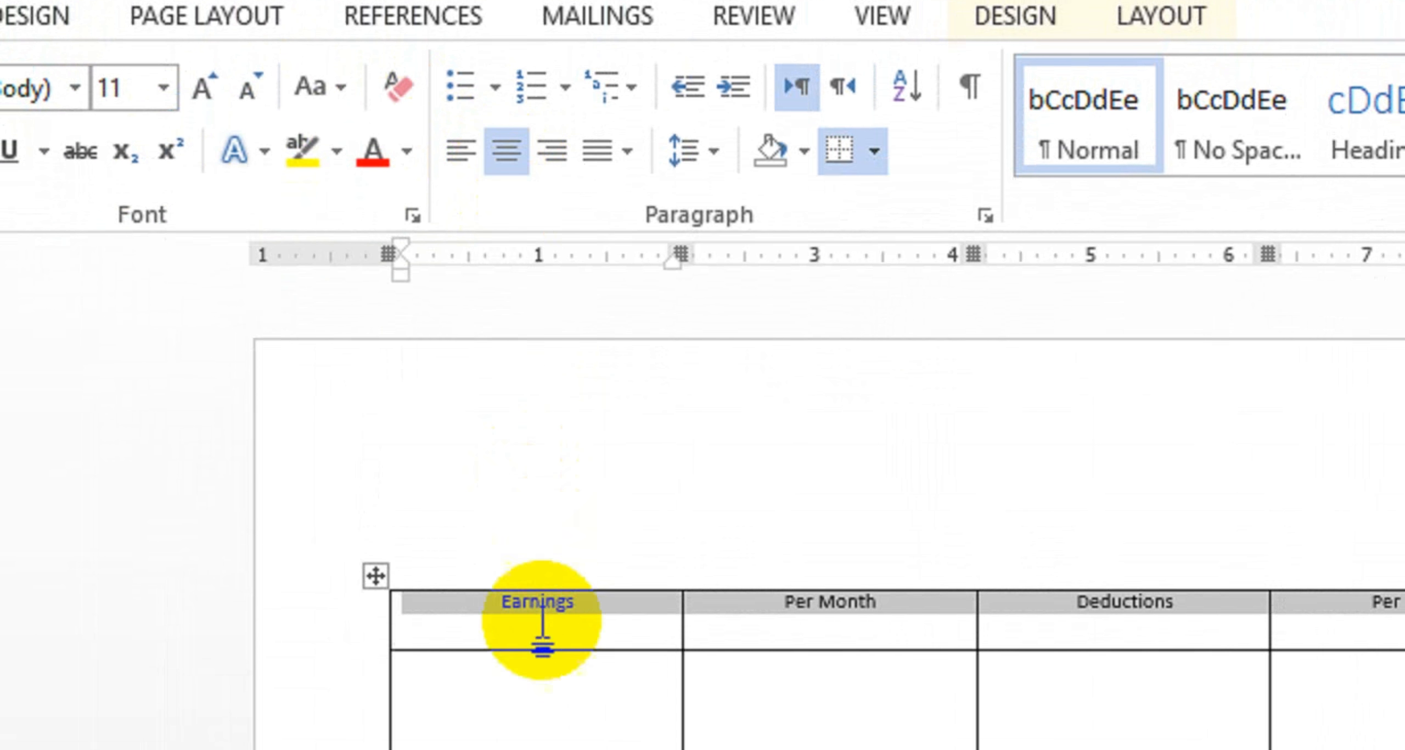
{"action": "left_click", "coordinate": [1123, 74]}
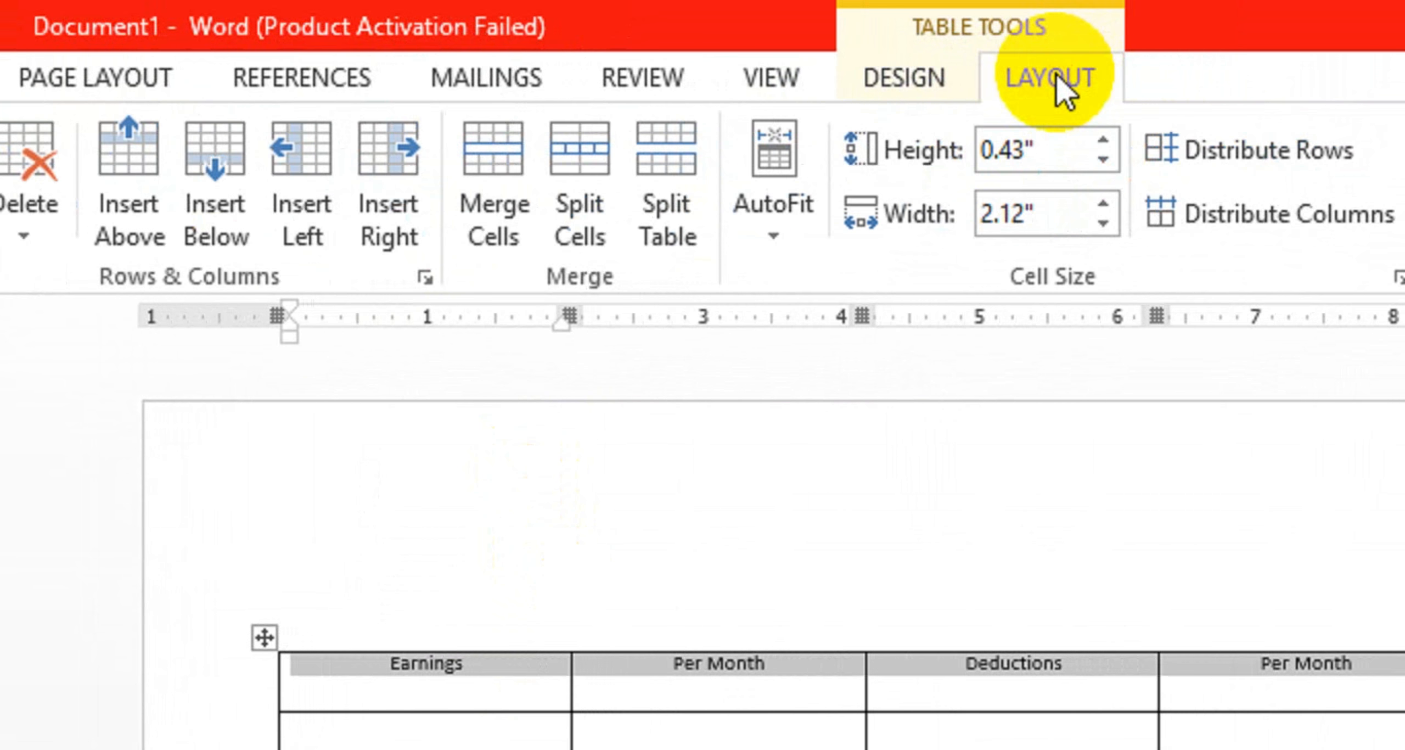
{"action": "left_click", "coordinate": [1056, 137]}
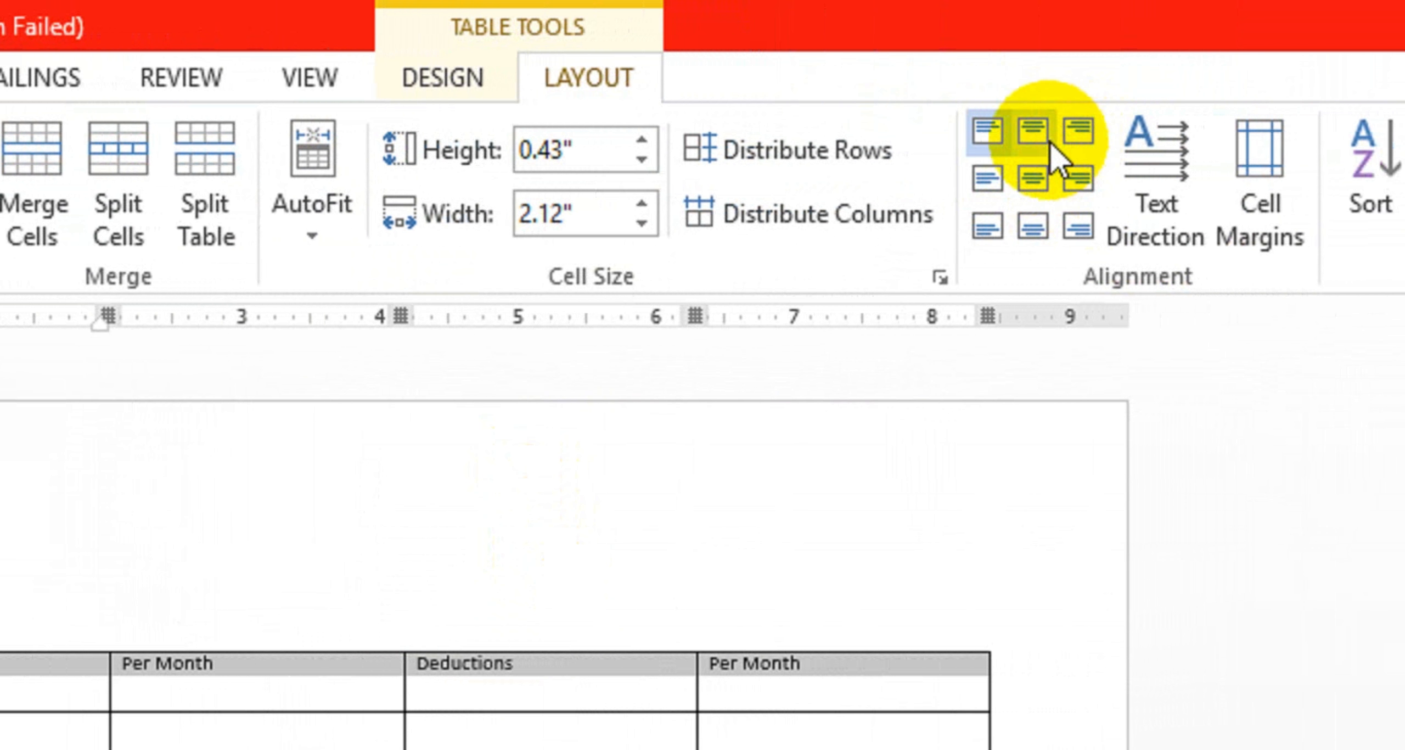
{"action": "left_click", "coordinate": [1045, 138]}
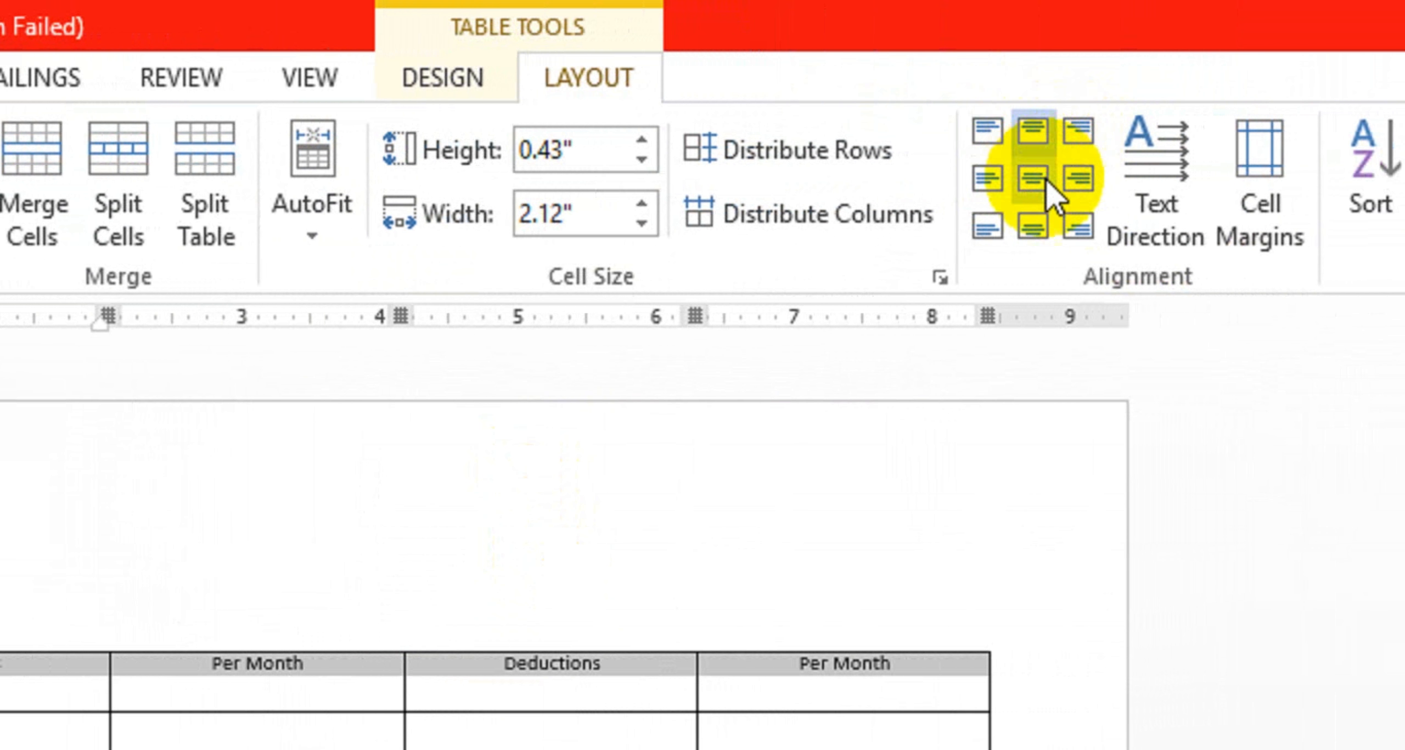
{"action": "left_click", "coordinate": [1045, 177]}
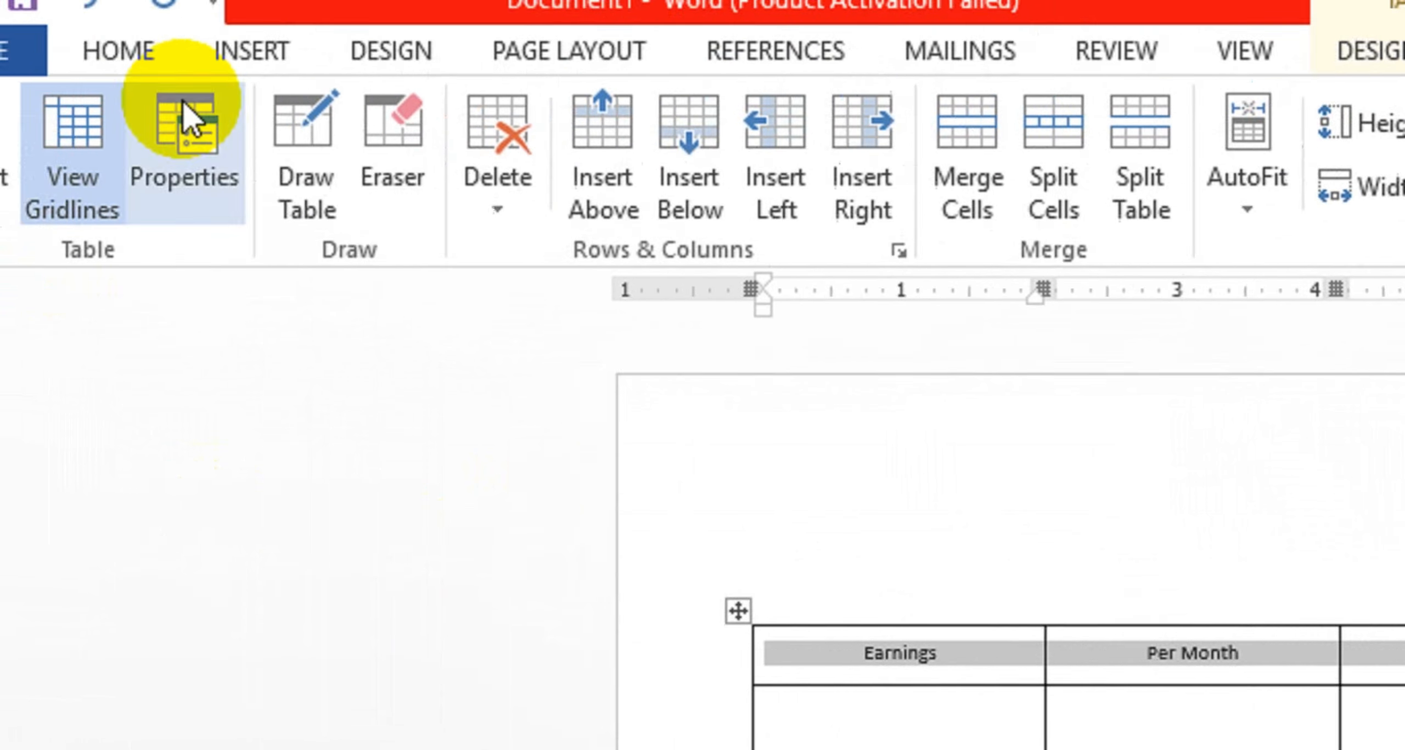
Format the first-row column headings in Adobe Caslon Pro Bold at size 18.
{"action": "left_click", "coordinate": [198, 77]}
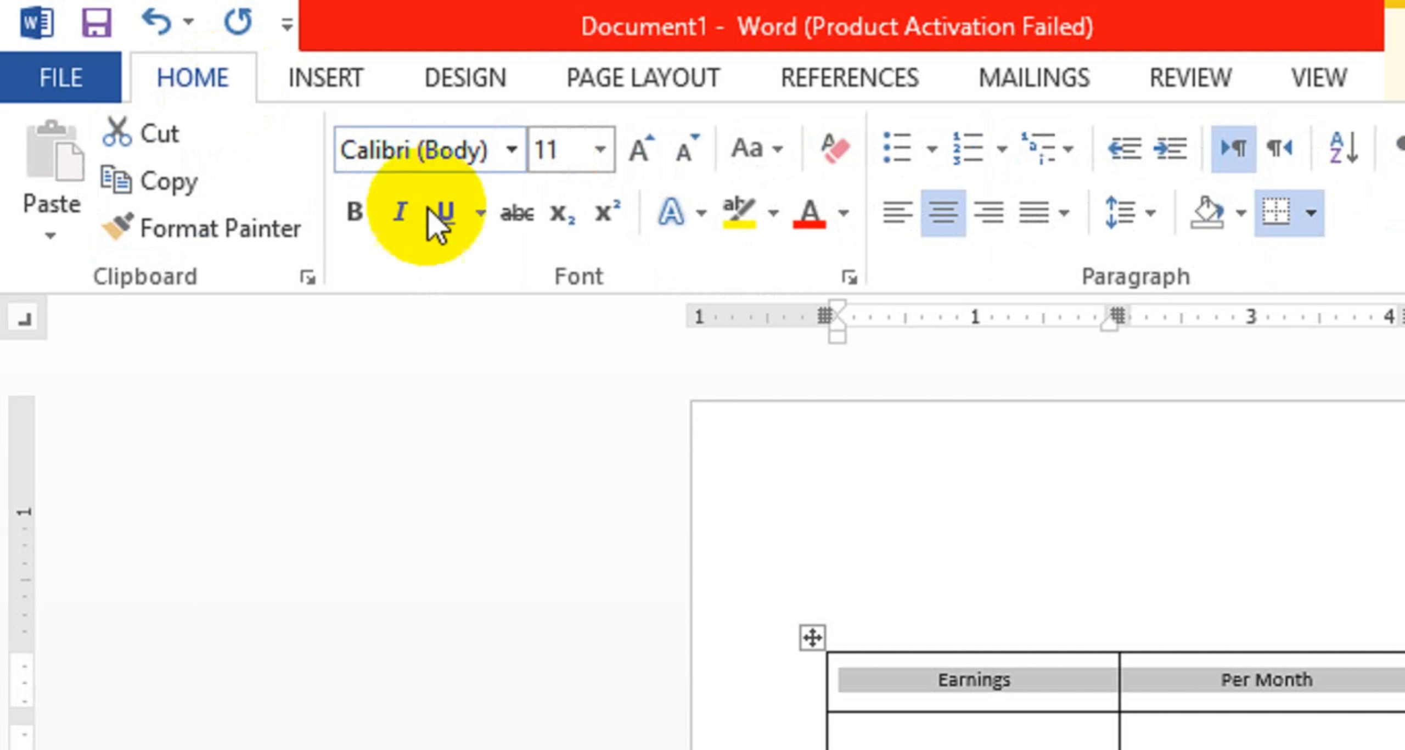
{"action": "left_click", "coordinate": [648, 148]}
{"action": "left_click", "coordinate": [648, 147]}
{"action": "left_click", "coordinate": [645, 147]}
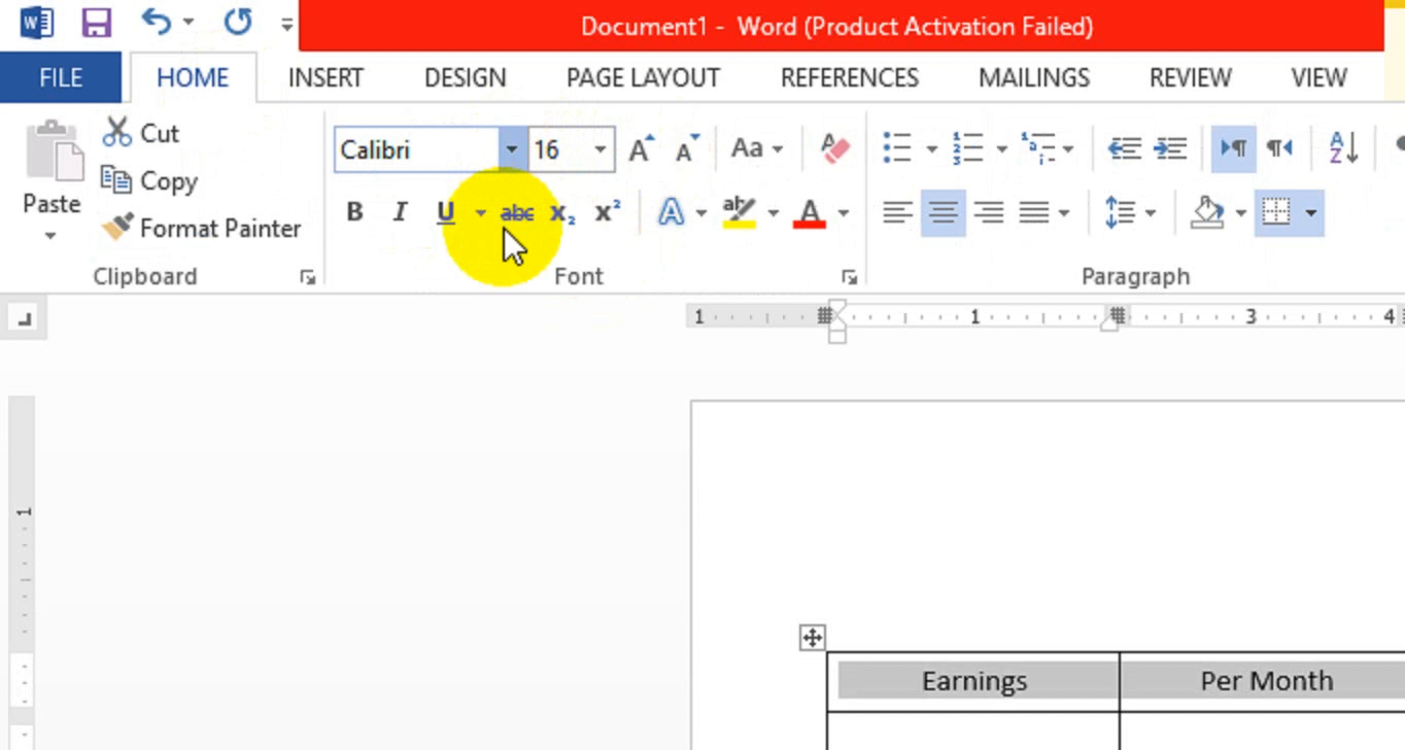
{"action": "left_click", "coordinate": [512, 150]}
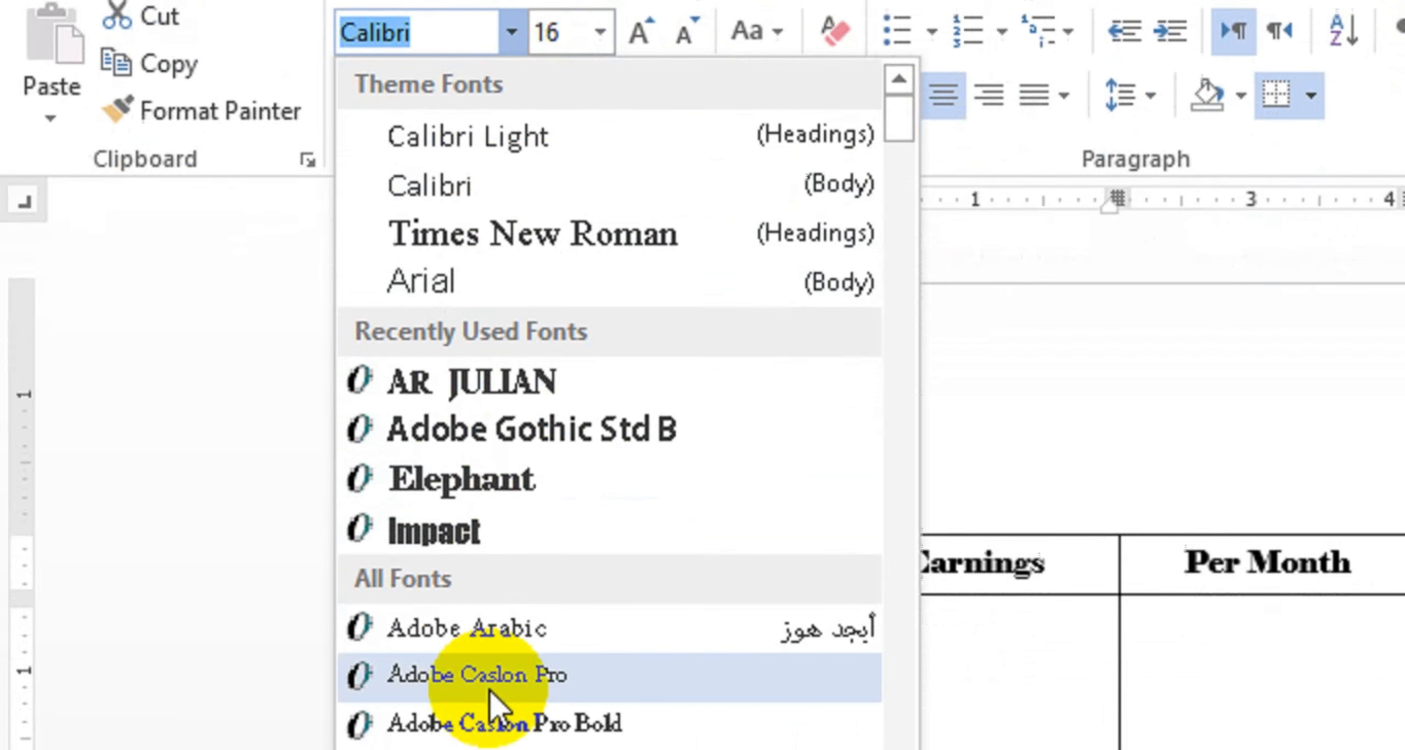
{"action": "scroll", "coordinate": [500, 642], "scroll_direction": "down", "scroll_amount": 3}
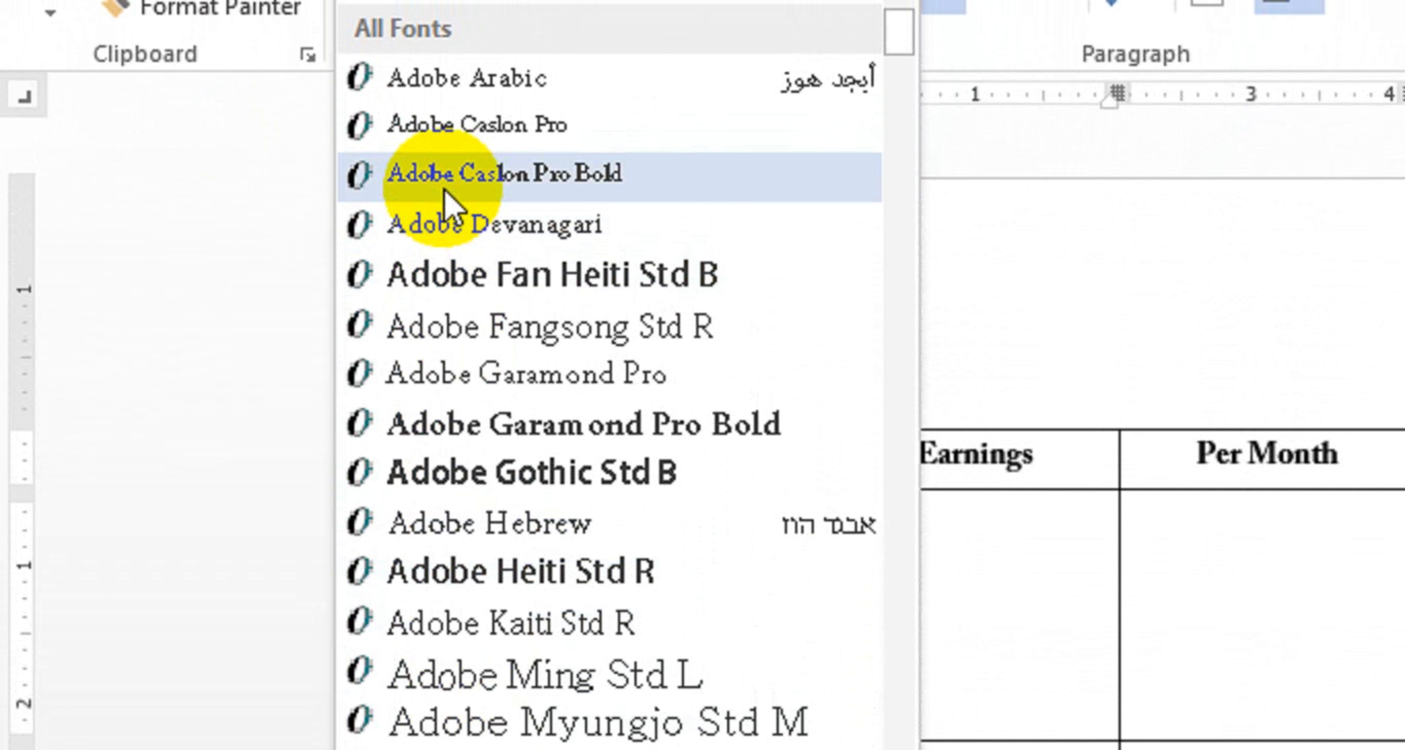
{"action": "left_click", "coordinate": [443, 96]}
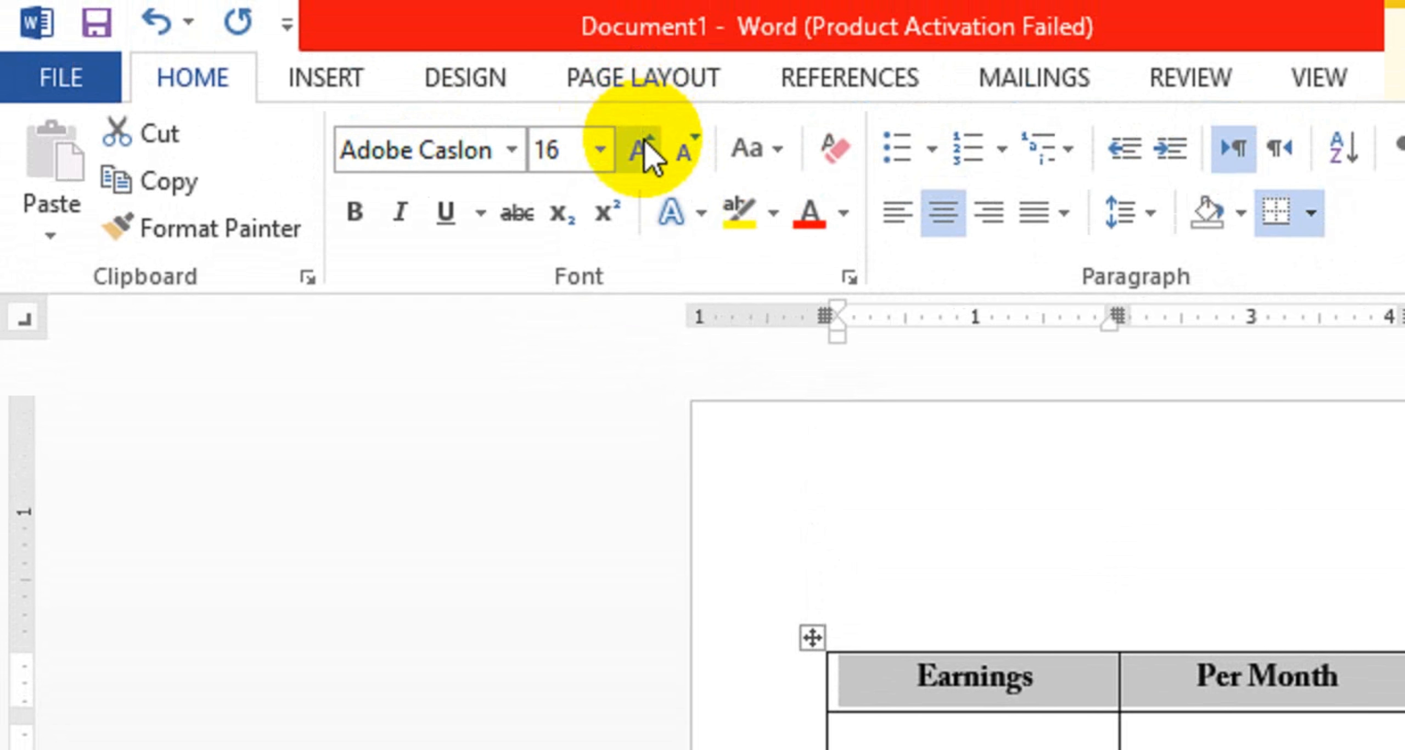
{"action": "left_click", "coordinate": [642, 9]}
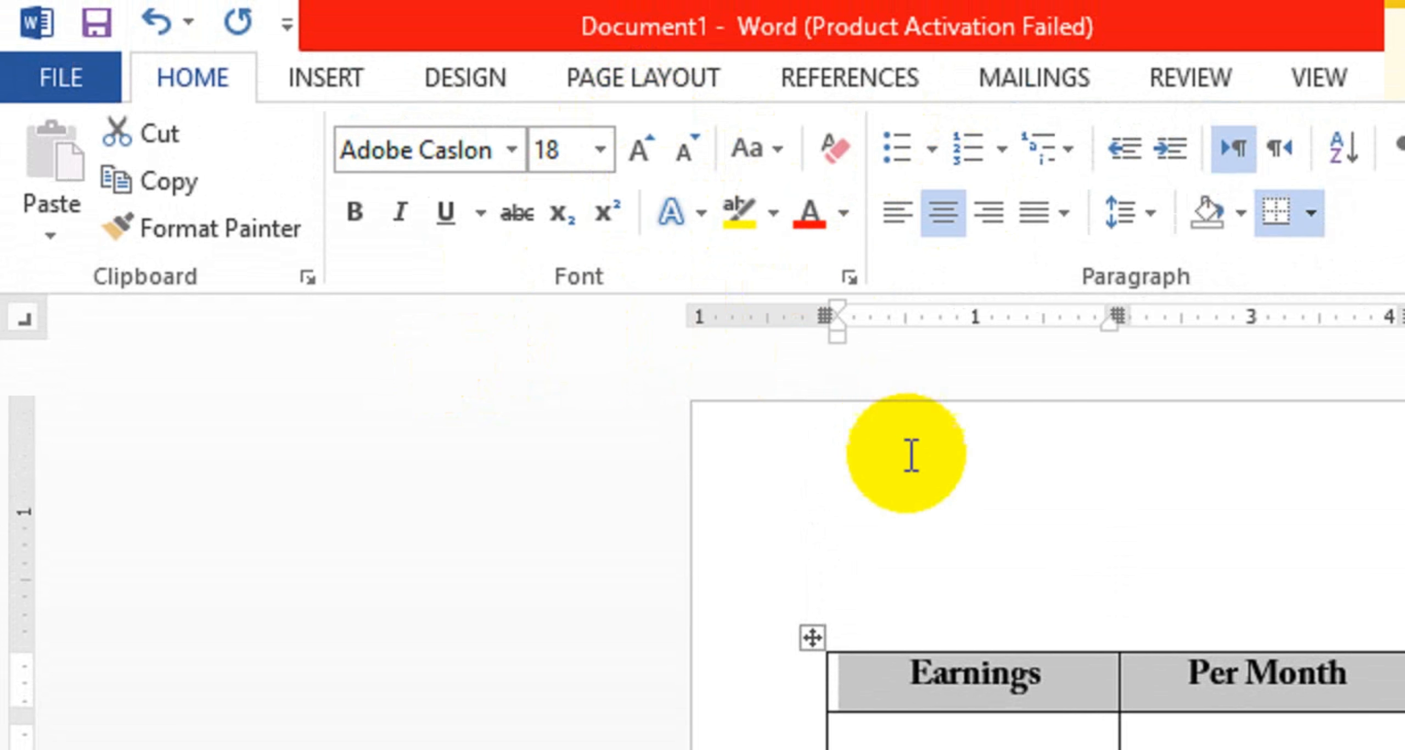
Color the Earnings heading and the Per Month heading of the last column blue.
{"action": "left_click", "coordinate": [1054, 683]}
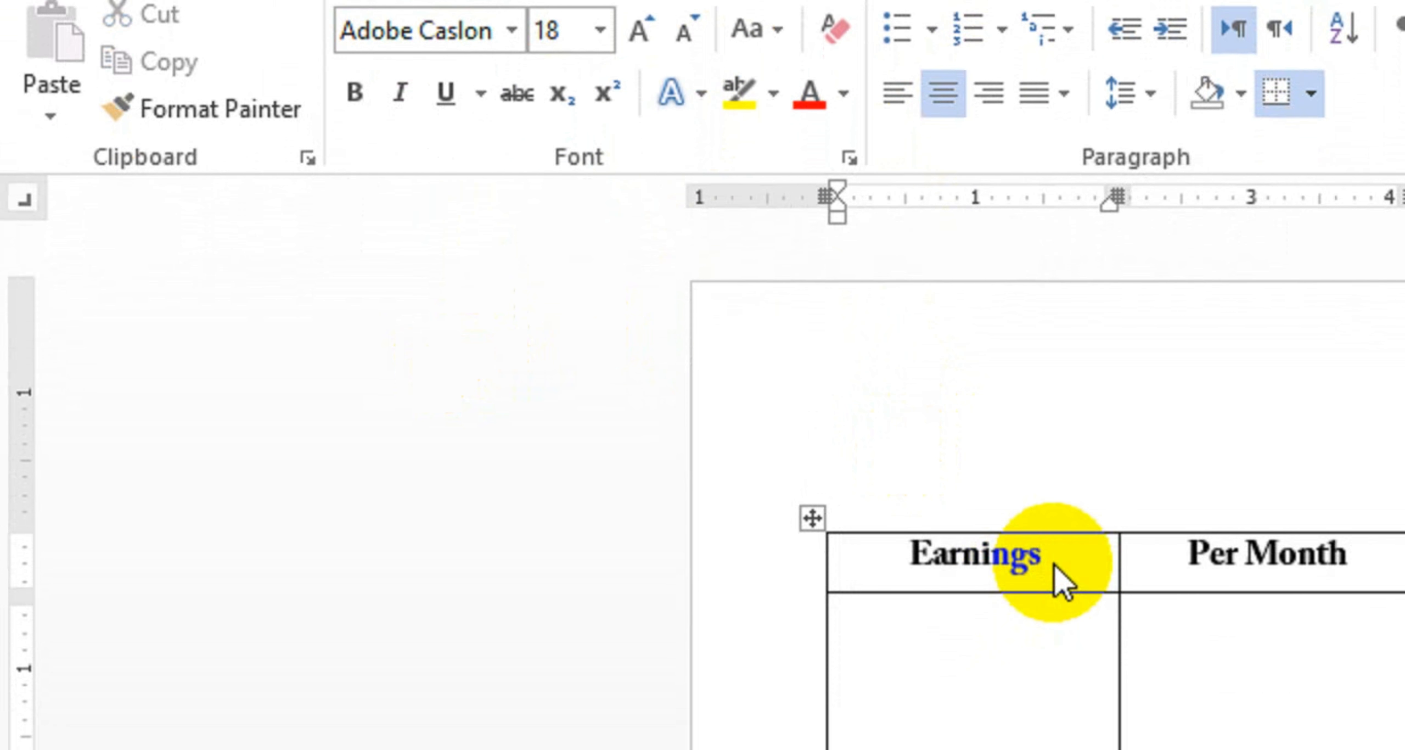
{"action": "key", "text": "shift+Left"}
{"action": "key", "text": "shift+Left"}
{"action": "key", "text": "shift+Left"}
{"action": "key", "text": "shift+Left"}
{"action": "key", "text": "shift+Left"}
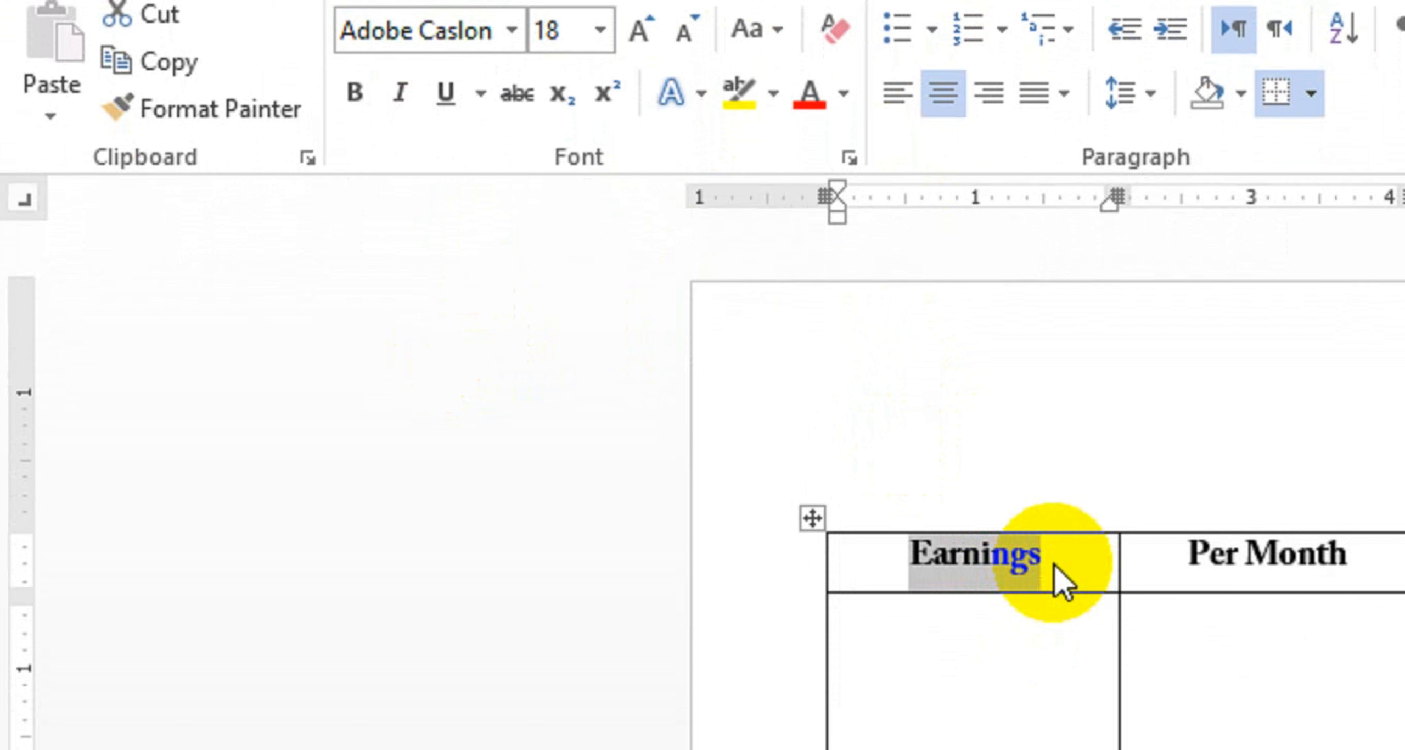
{"action": "left_click", "coordinate": [843, 94]}
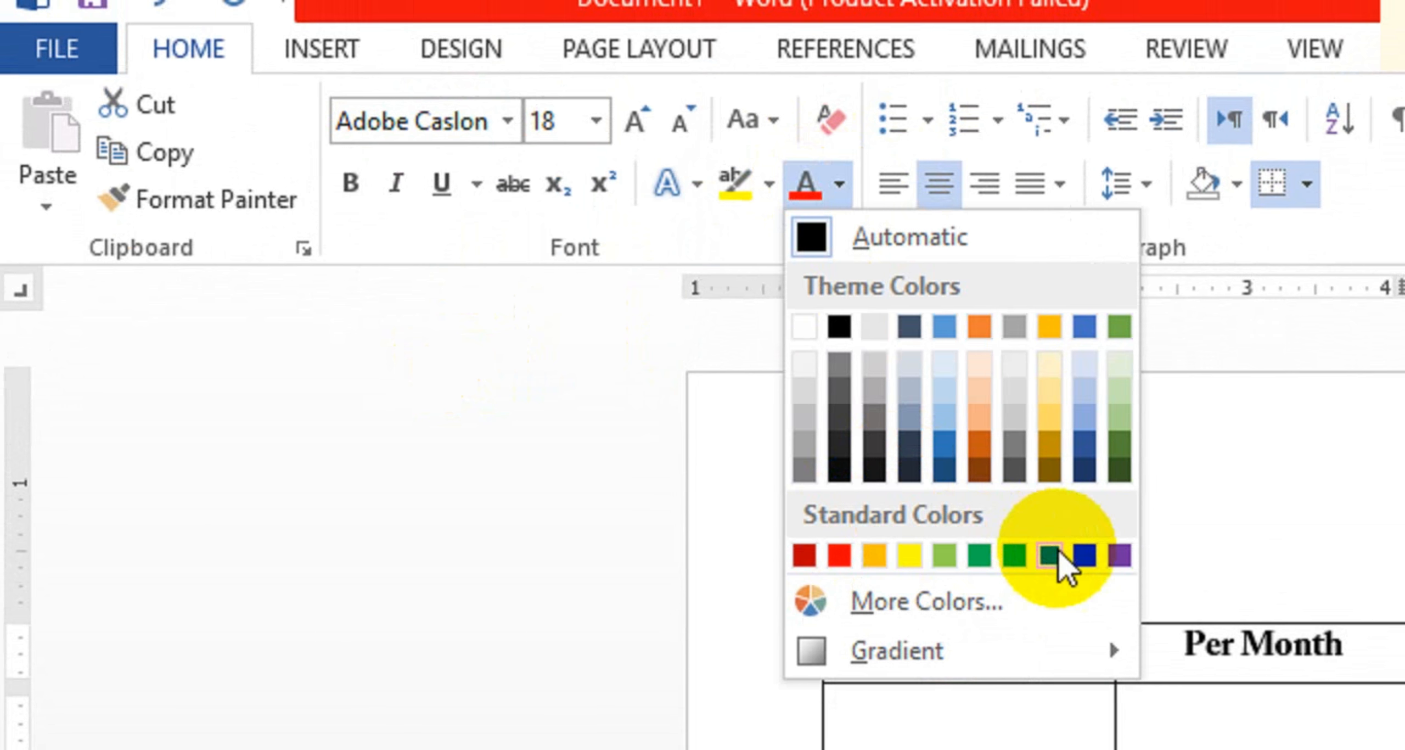
{"action": "left_click", "coordinate": [1054, 556]}
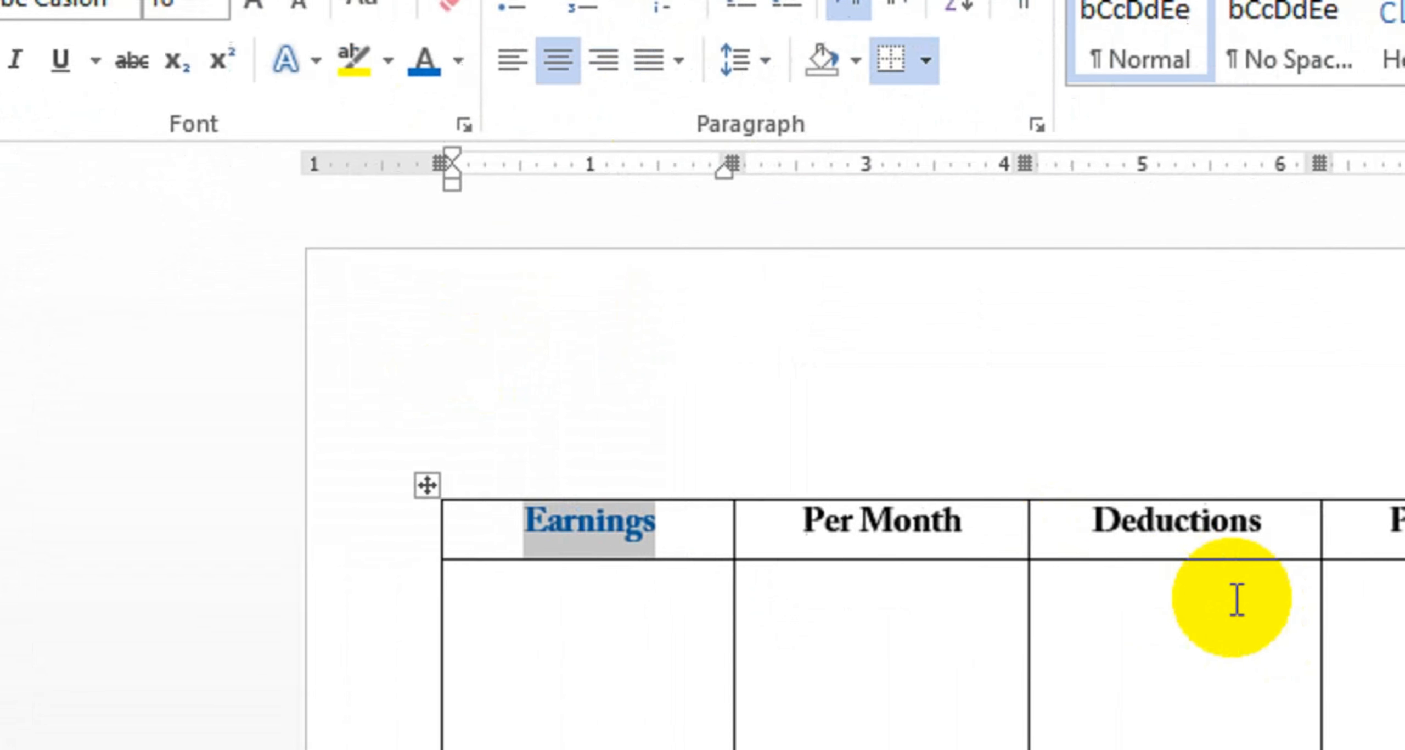
{"action": "left_click", "coordinate": [1001, 505]}
{"action": "left_click_drag", "start_coordinate": [1001, 504], "coordinate": [909, 501]}
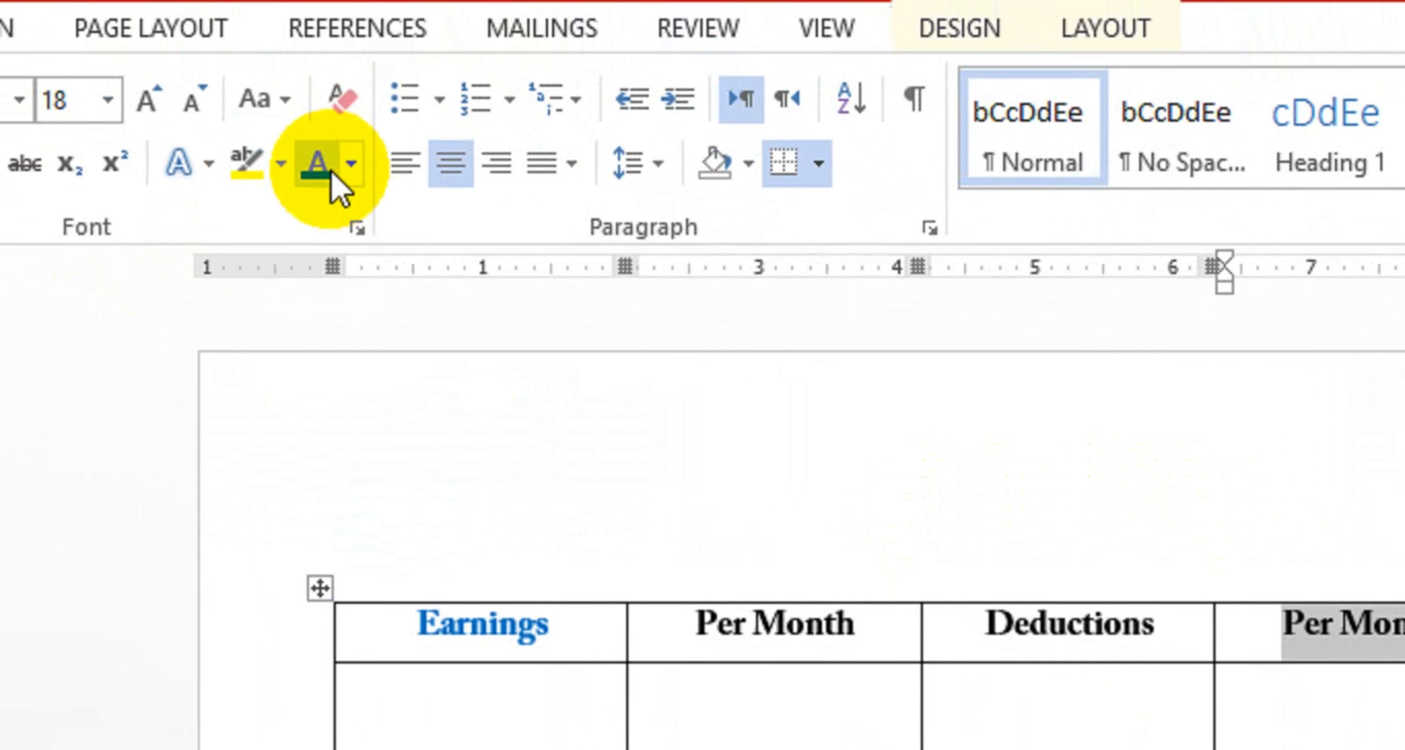
{"action": "left_click", "coordinate": [331, 172]}
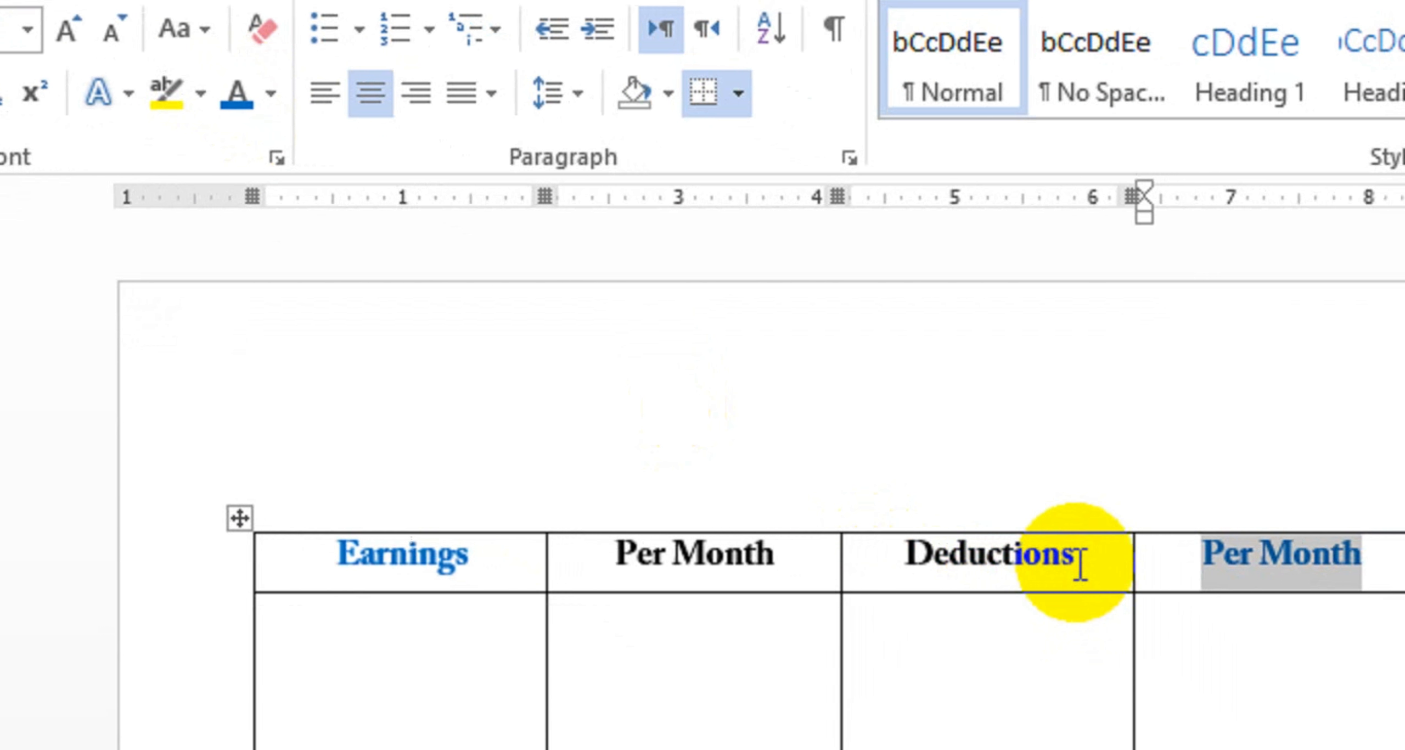
Color the Deductions heading red and the Per Month heading beside Earnings green.
{"action": "left_click_drag", "start_coordinate": [1080, 566], "coordinate": [918, 564]}
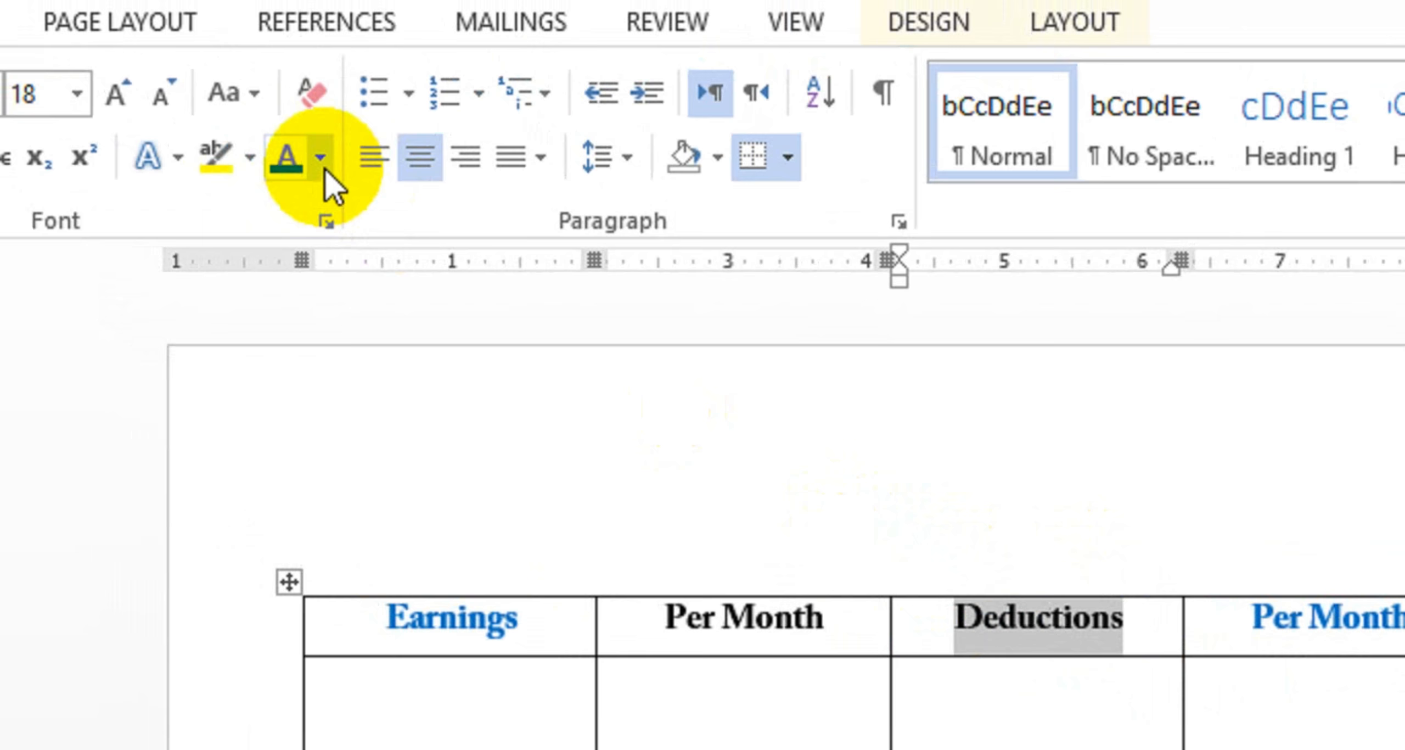
{"action": "left_click", "coordinate": [324, 167]}
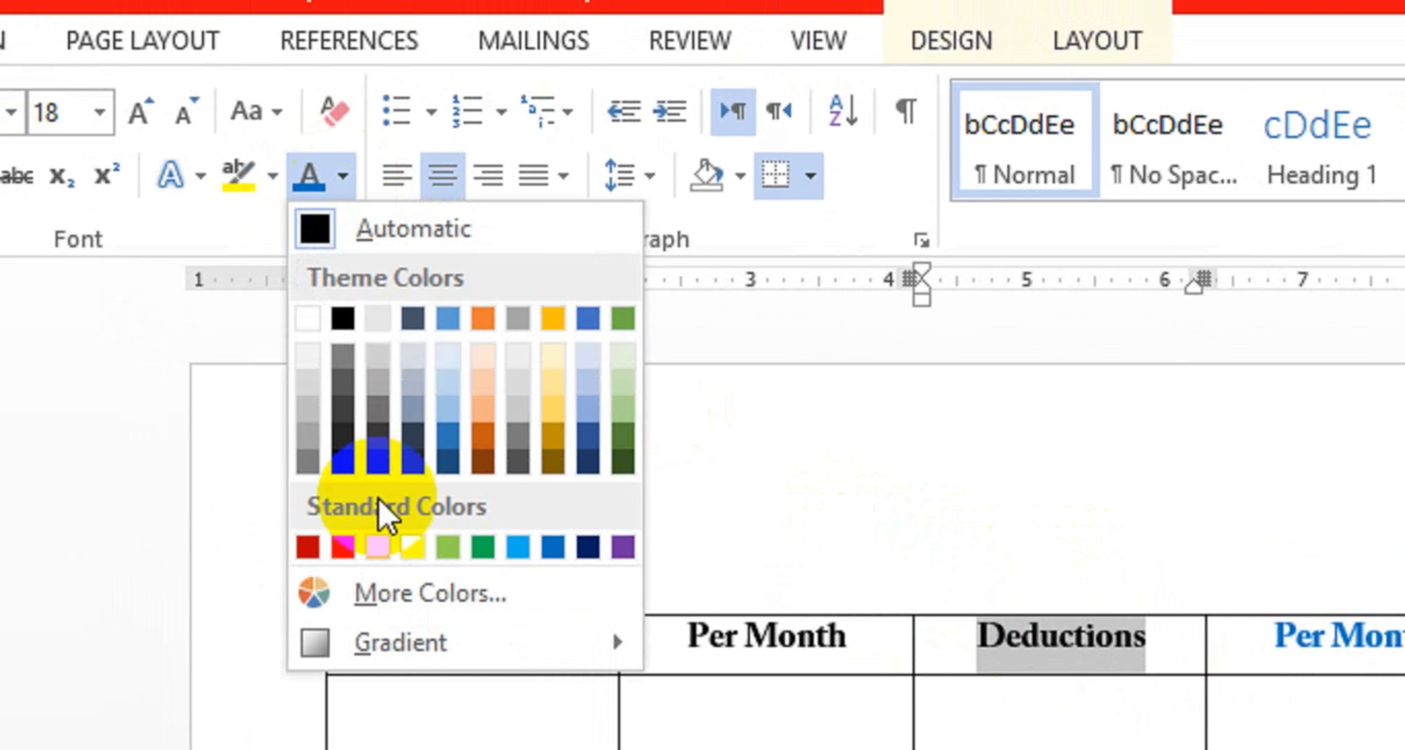
{"action": "left_click", "coordinate": [319, 530]}
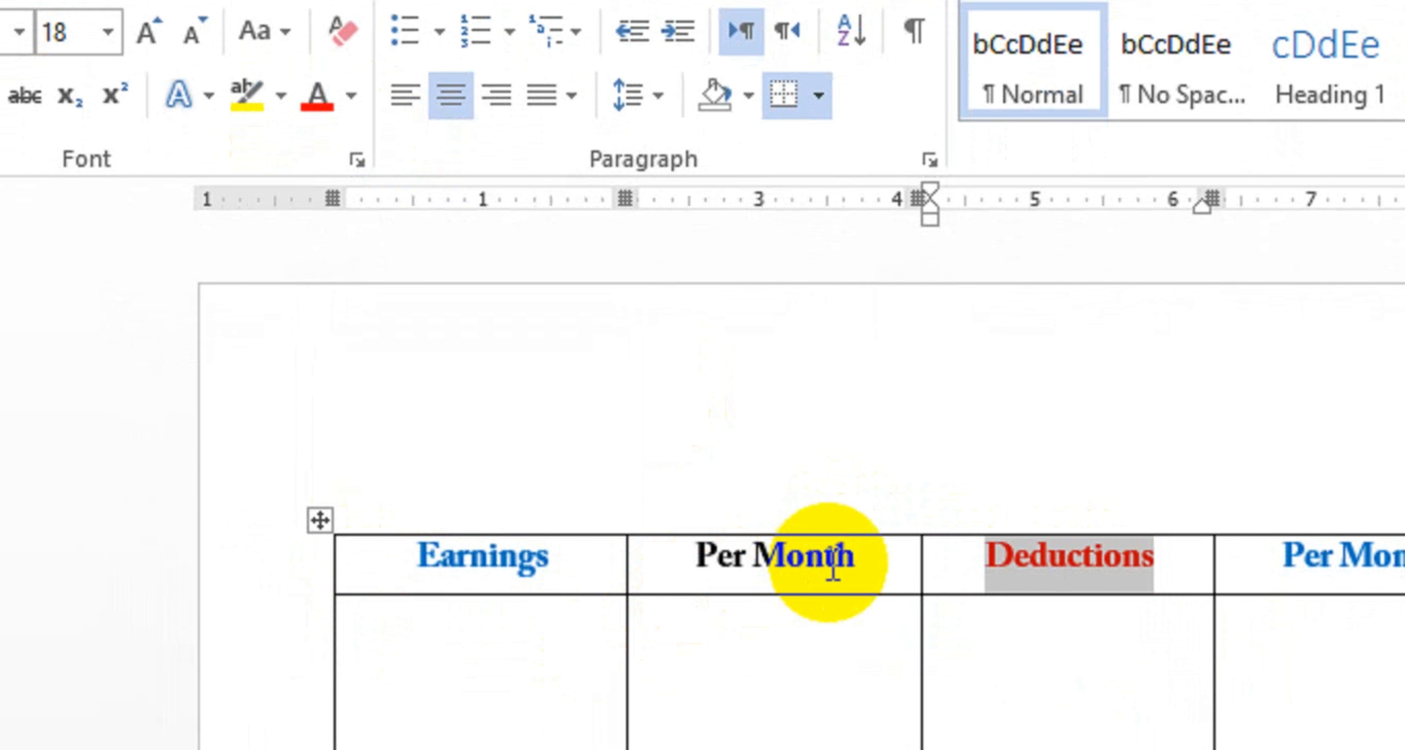
{"action": "left_click_drag", "start_coordinate": [869, 596], "coordinate": [686, 567]}
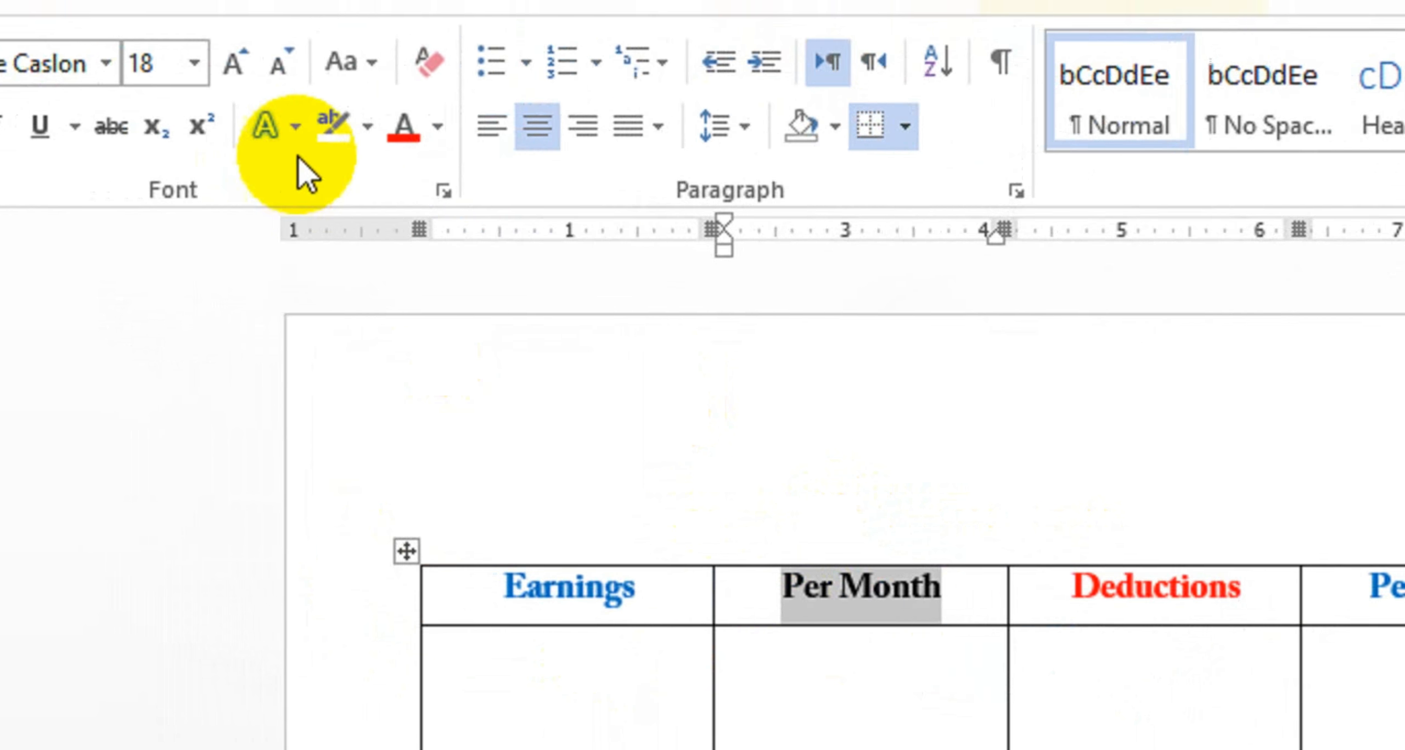
{"action": "left_click", "coordinate": [351, 95]}
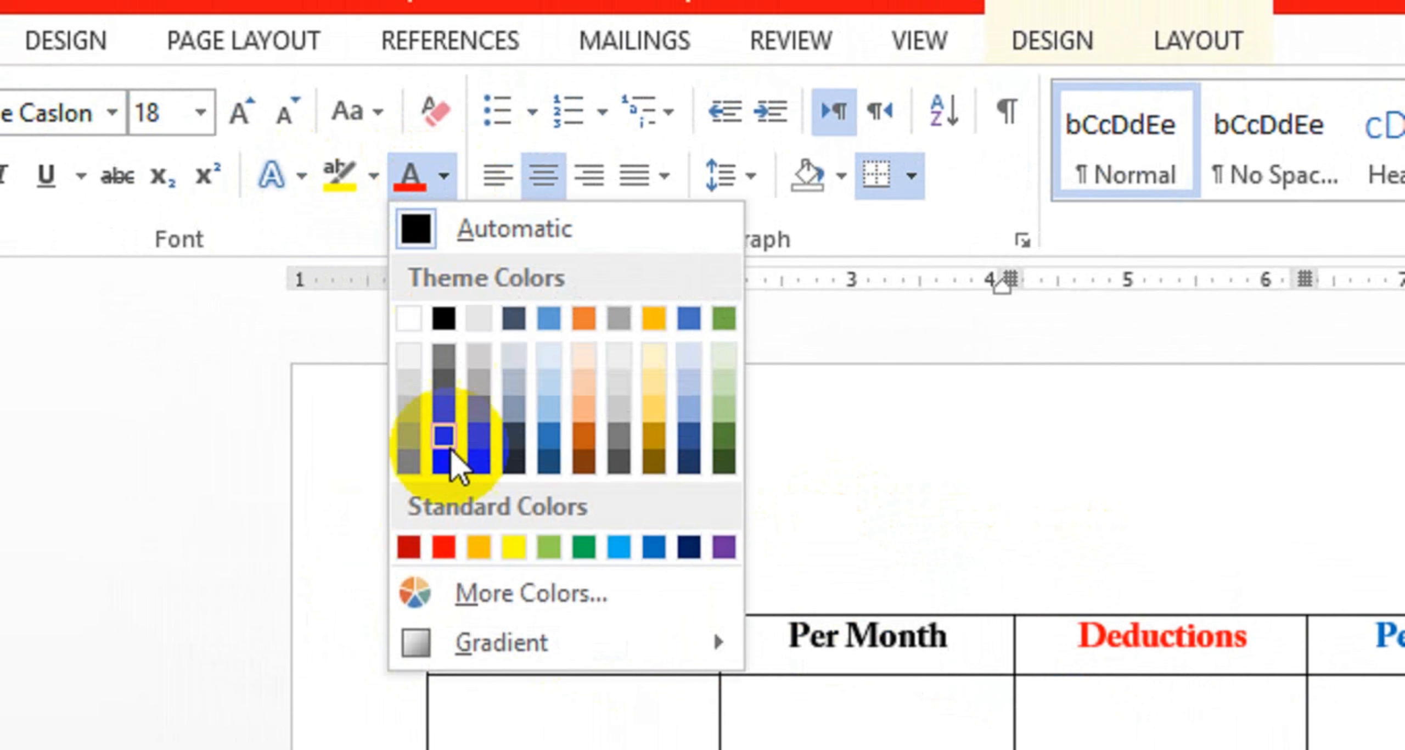
{"action": "left_click", "coordinate": [582, 558]}
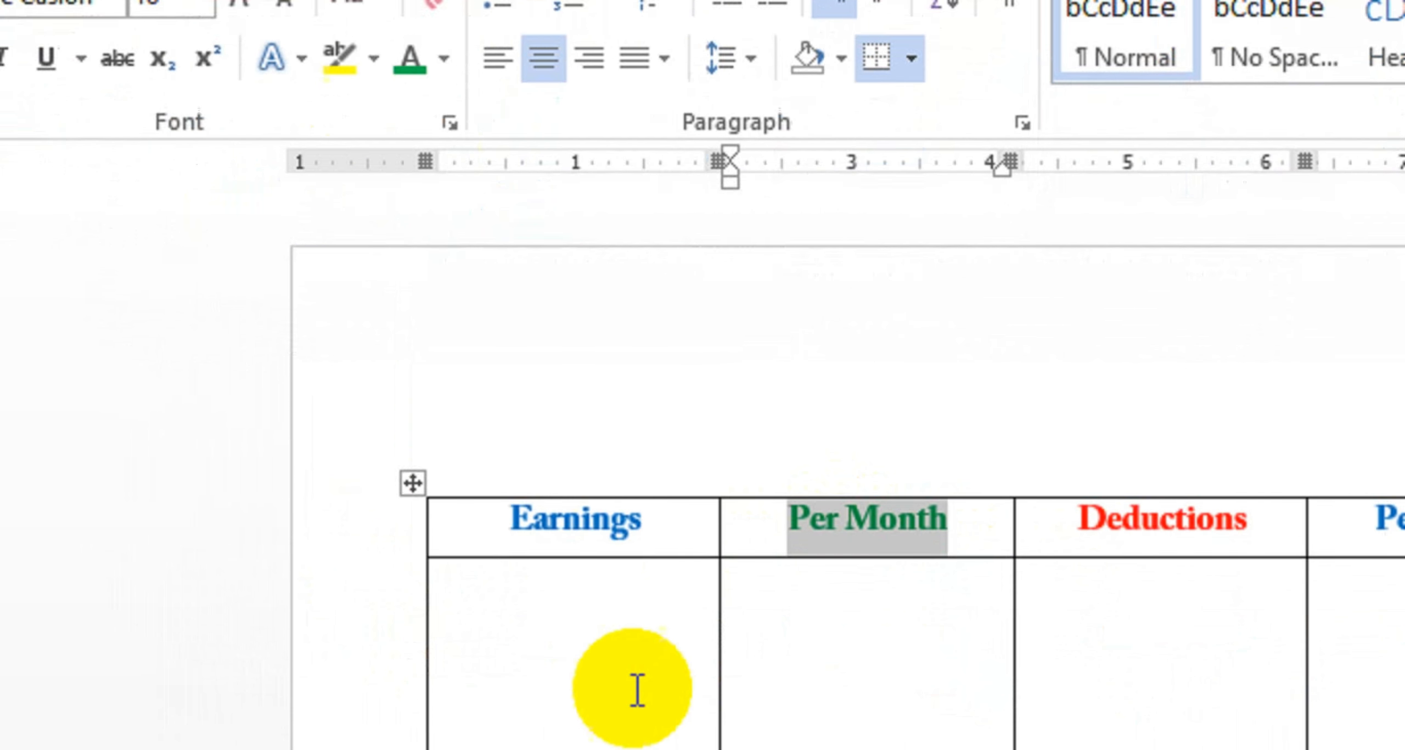
Enter Basic and Convence Allownce on separate lines in the cell below Earnings, and bring up spelling suggestions for Convence.
{"action": "left_click", "coordinate": [508, 727]}
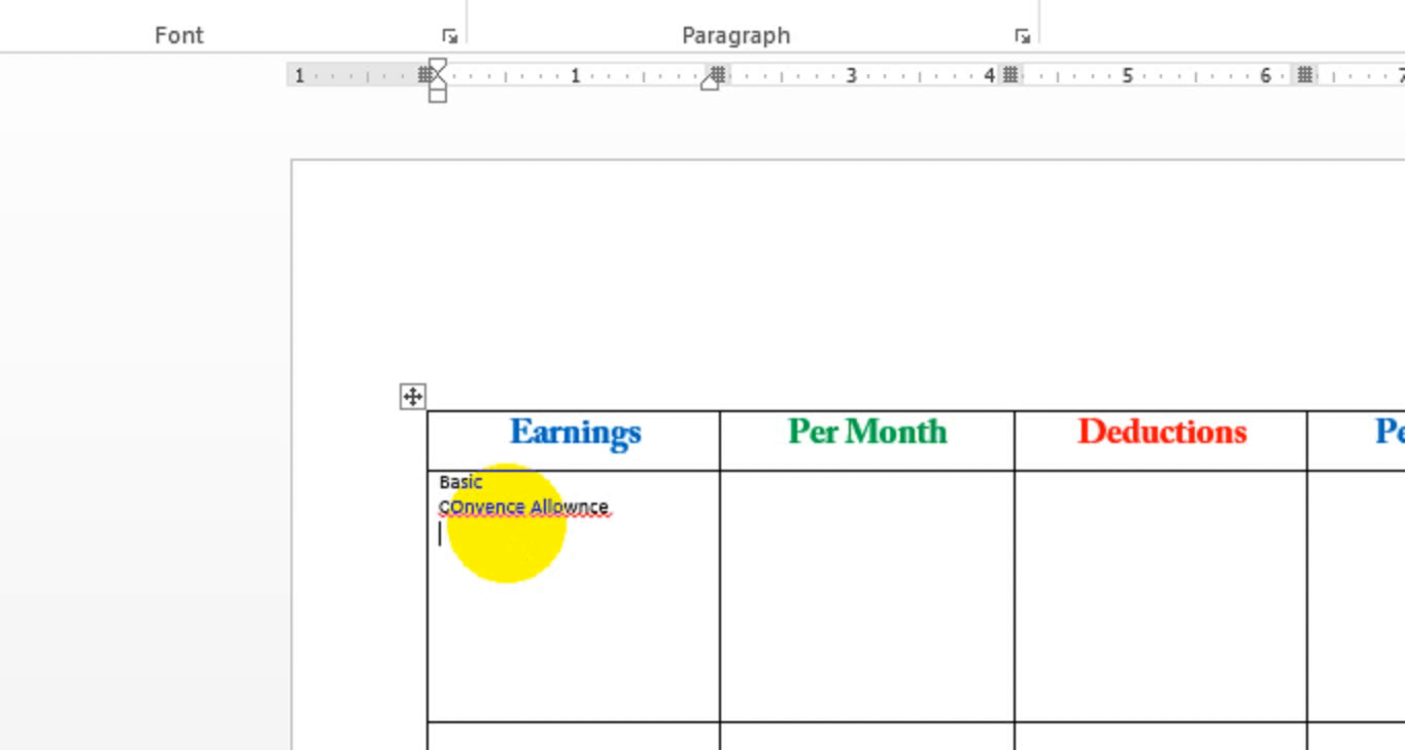
{"action": "right_click", "coordinate": [497, 510]}
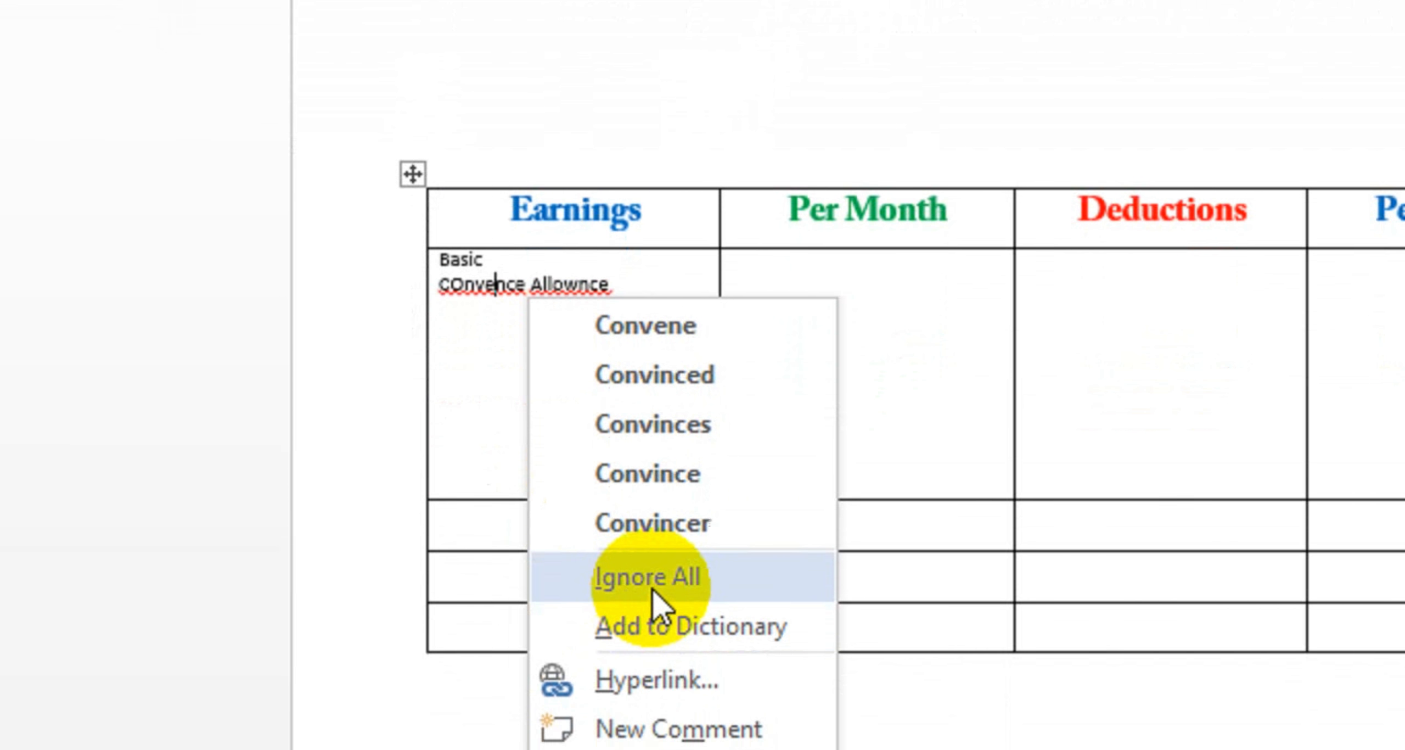
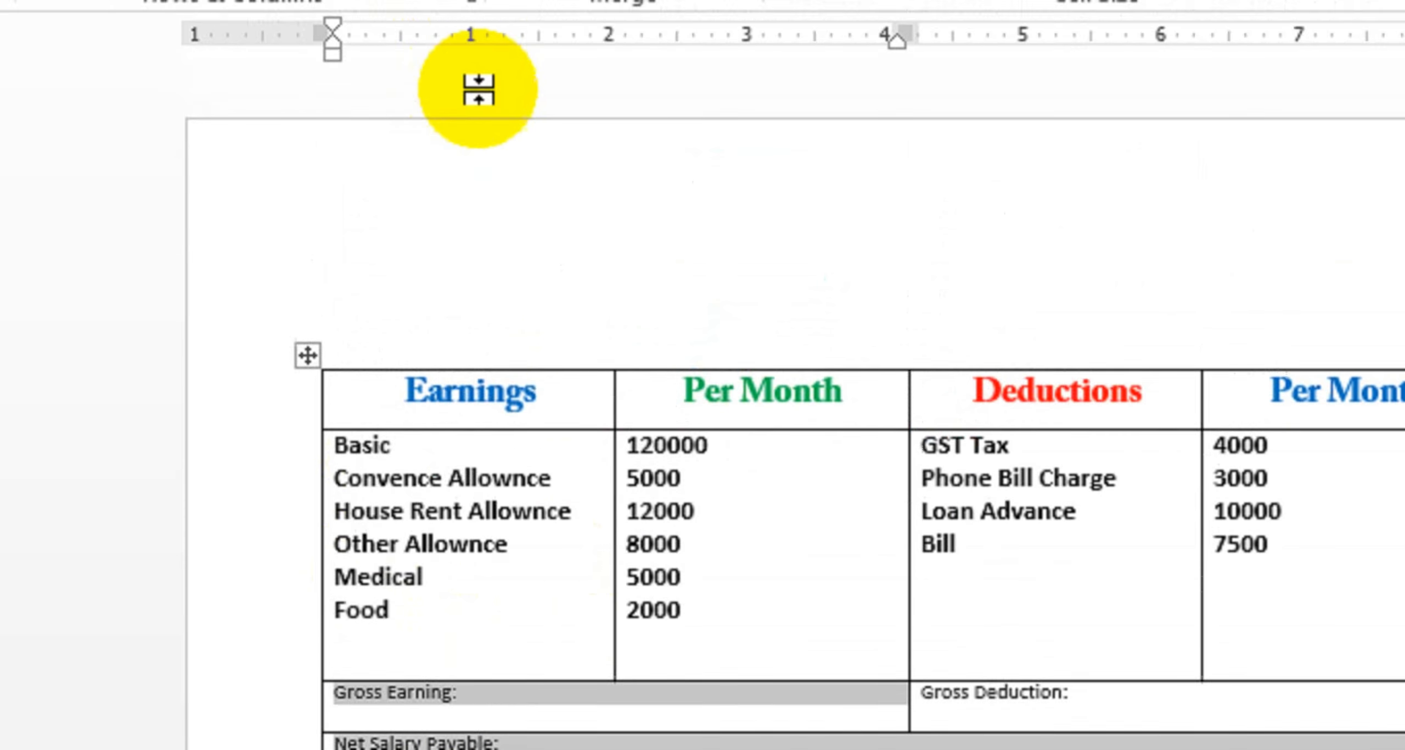
Make the Gross Earning, Net Salary Payable and Gross Deduction labels in the lower rows bold.
{"action": "left_click", "coordinate": [208, 87]}
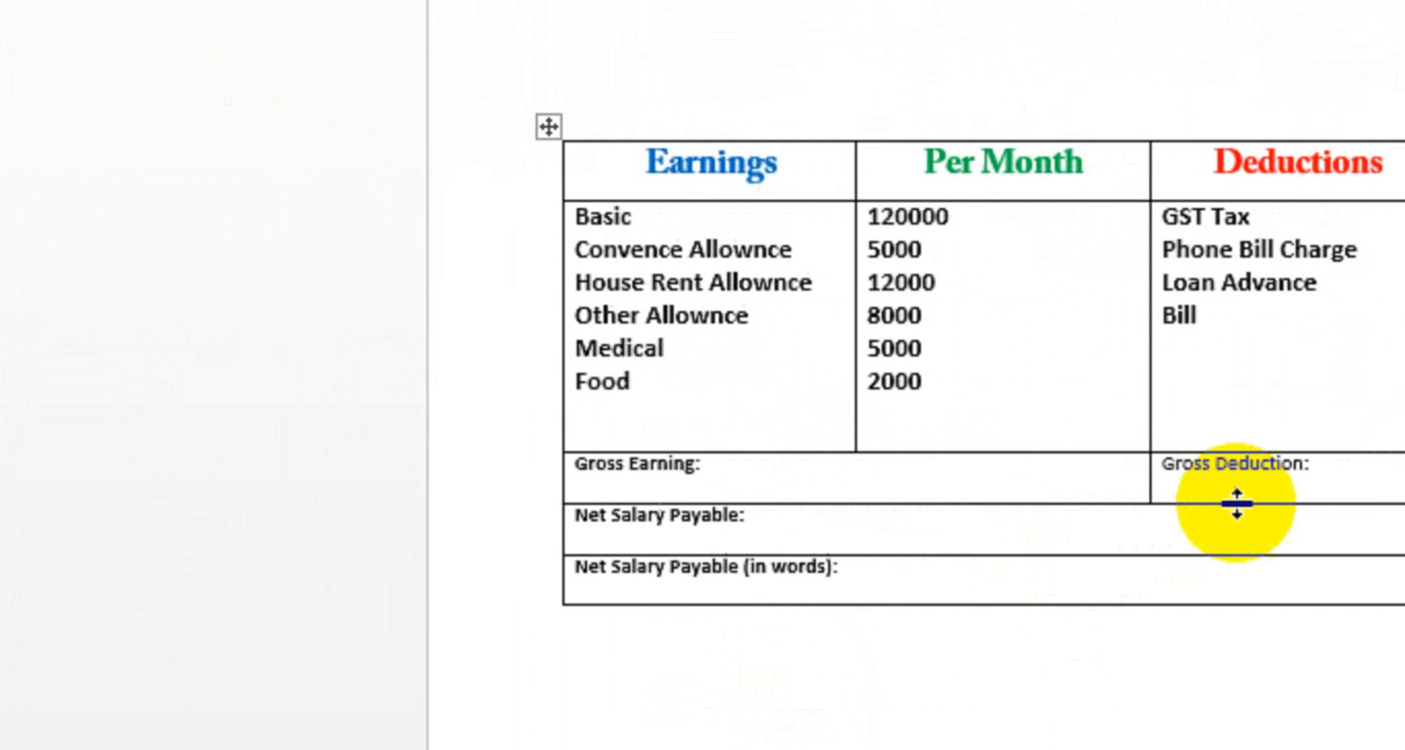
{"action": "left_click", "coordinate": [1010, 481]}
{"action": "left_click", "coordinate": [941, 481]}
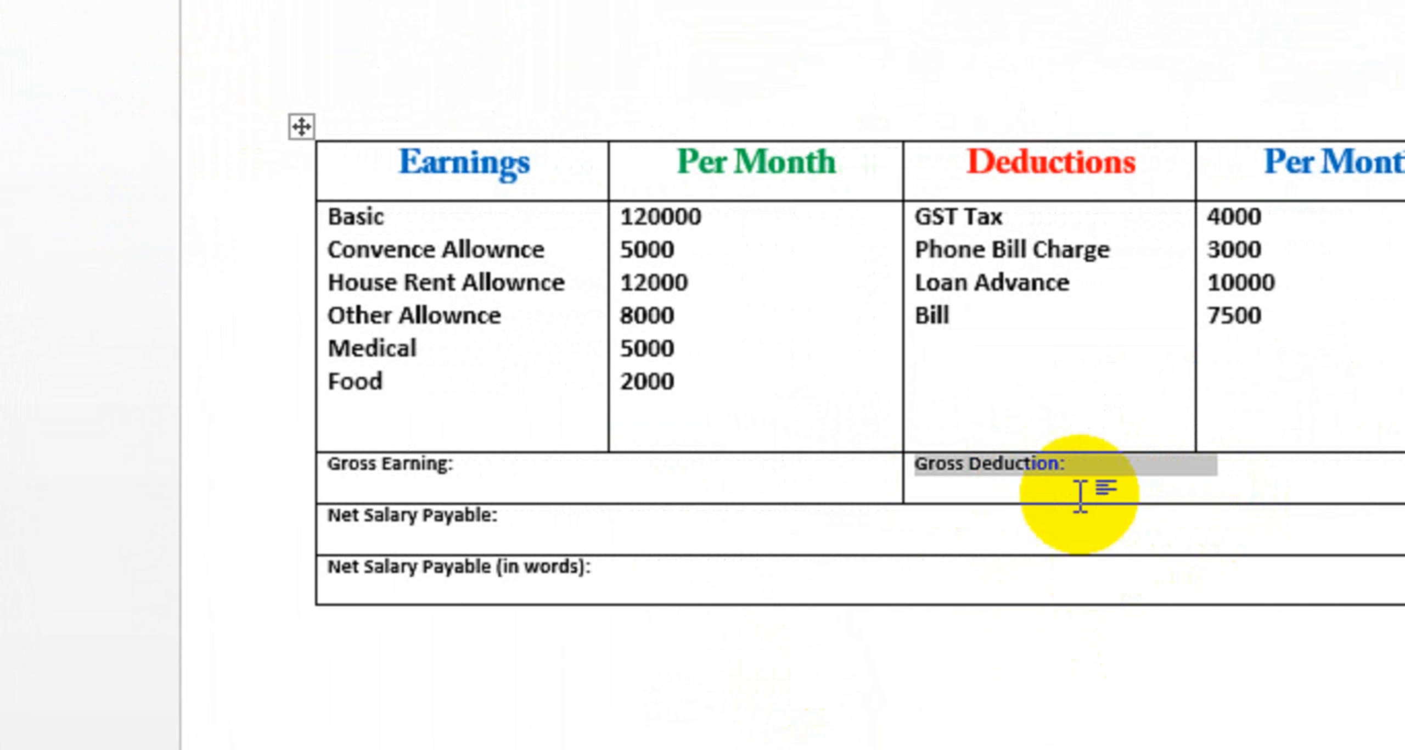
Insert the formula =SUM(above) beside Gross Earning to total the monthly earnings.
{"action": "left_click", "coordinate": [688, 475]}
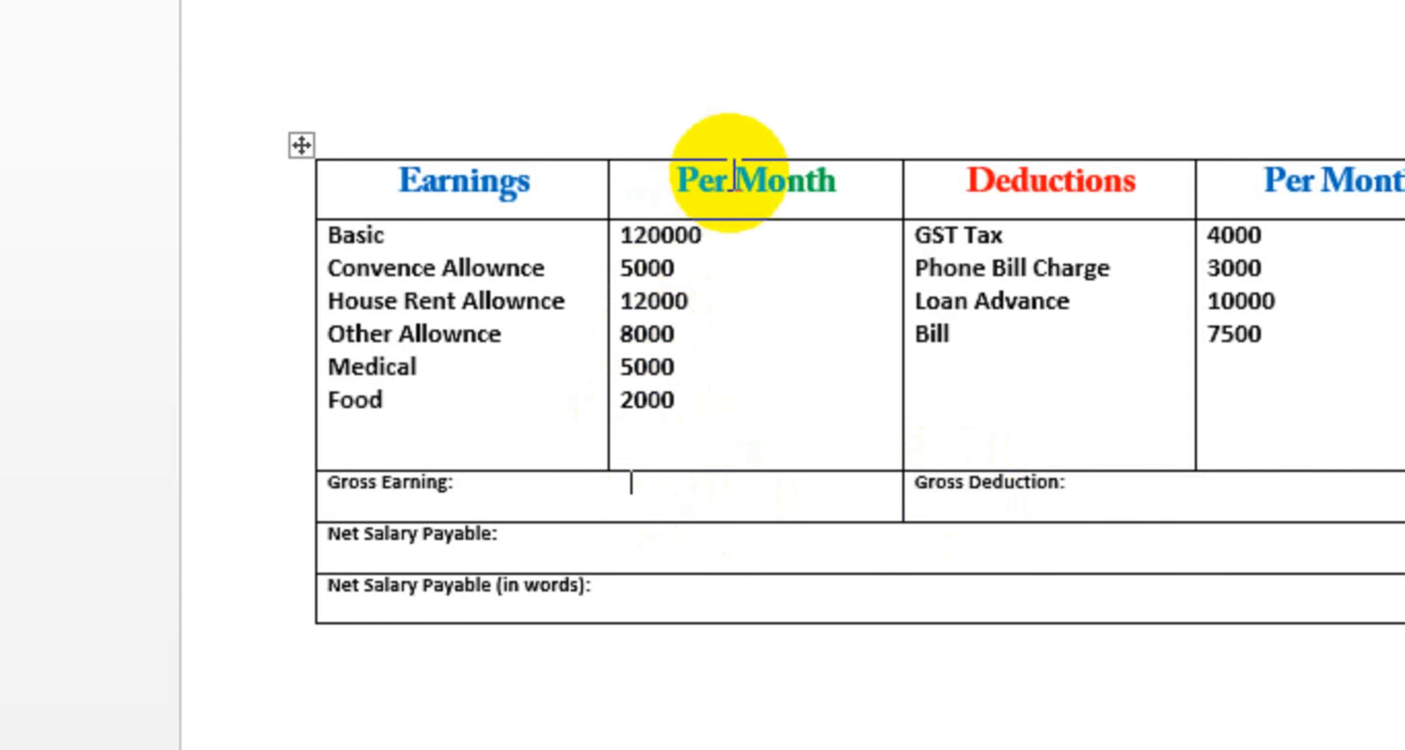
{"action": "left_click", "coordinate": [1053, 86]}
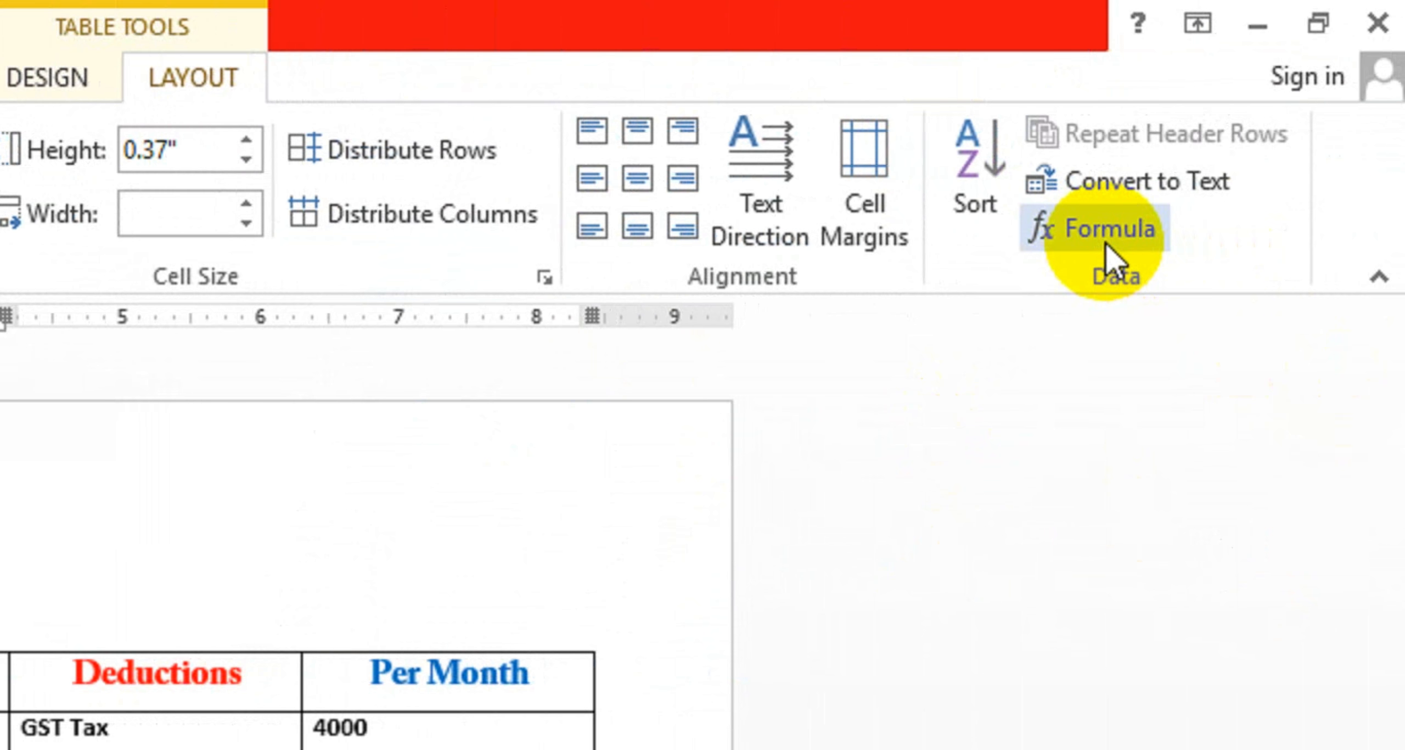
{"action": "left_click", "coordinate": [1106, 246]}
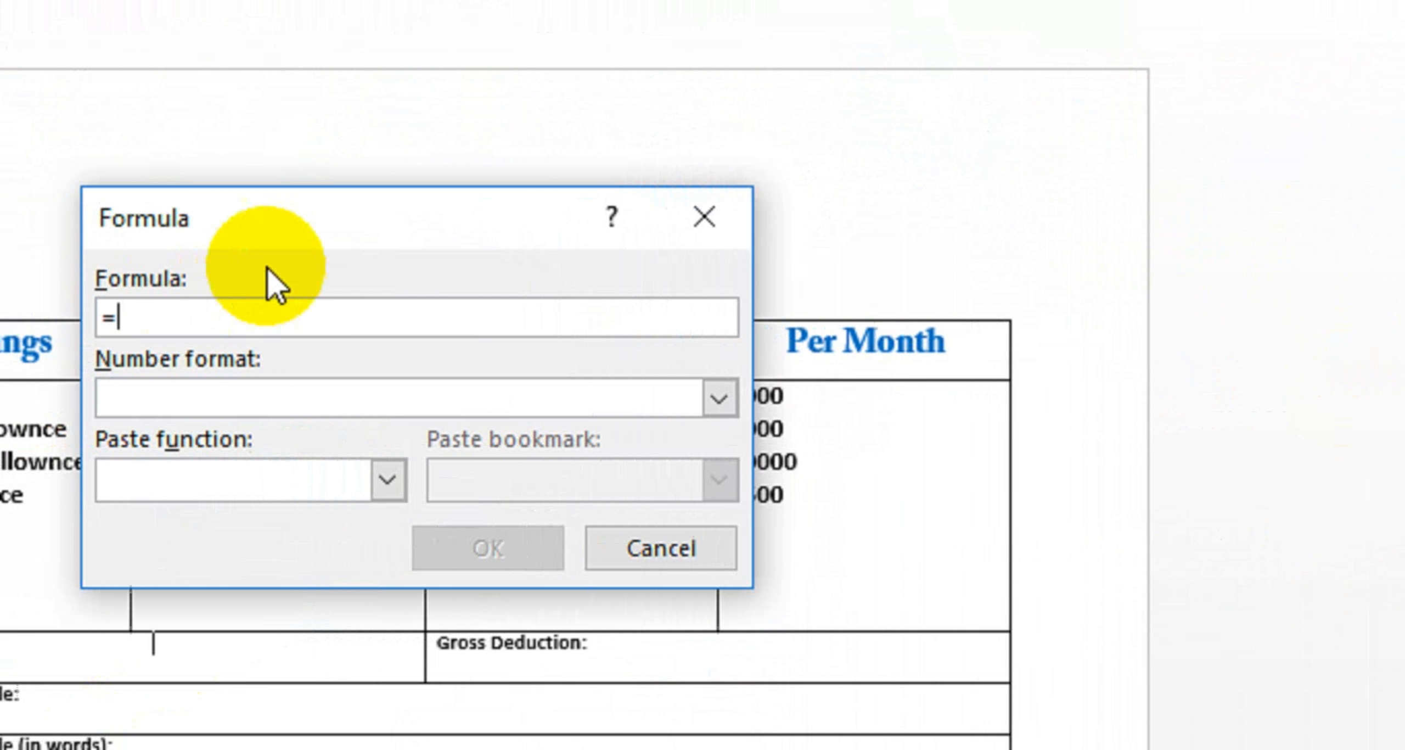
{"action": "left_click_drag", "start_coordinate": [252, 224], "coordinate": [726, 290]}
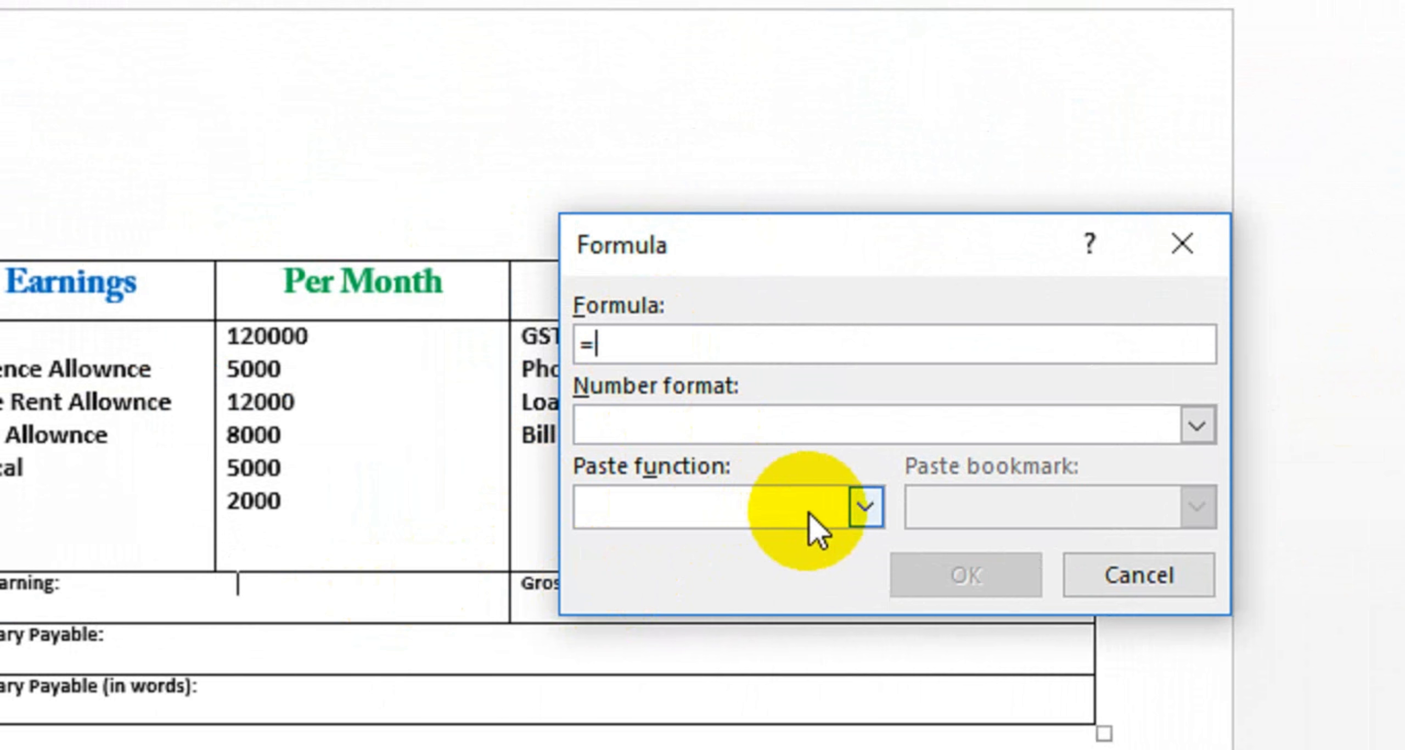
{"action": "left_click", "coordinate": [866, 506]}
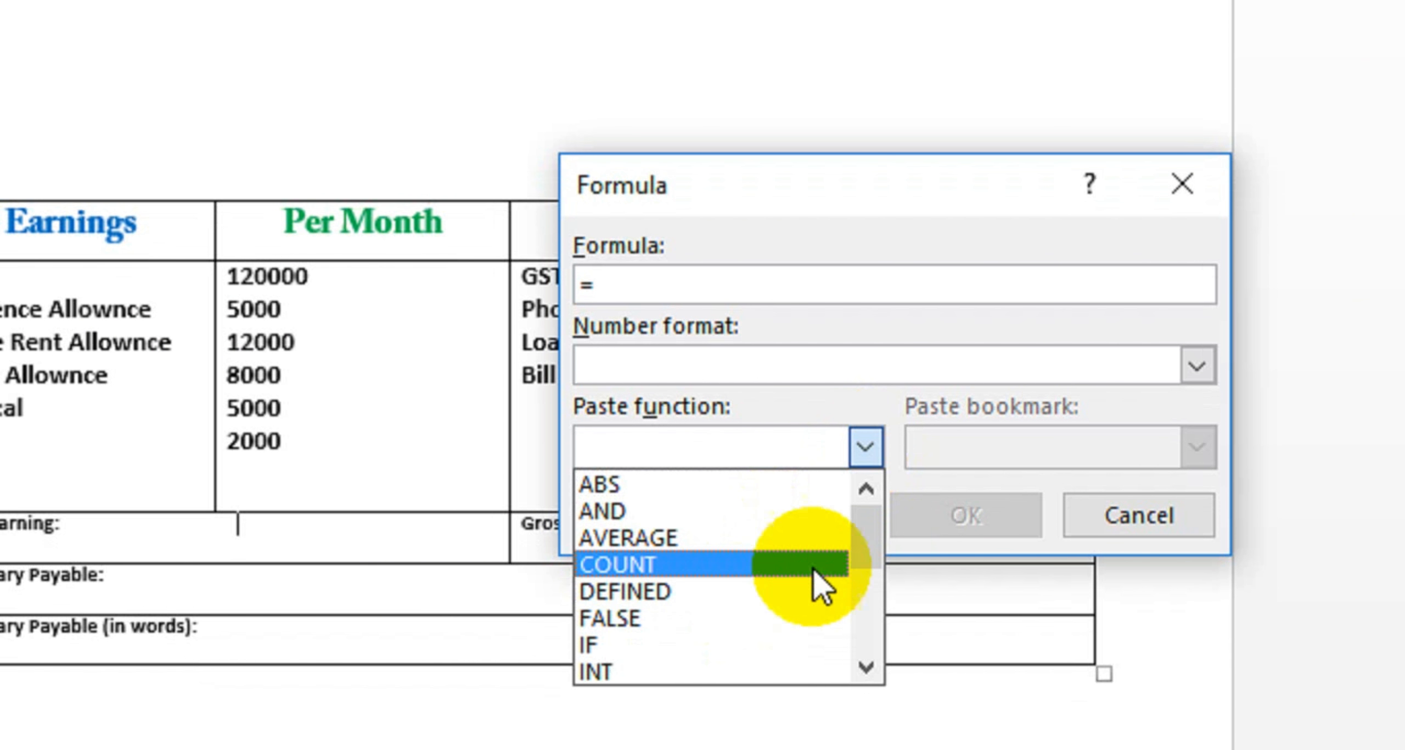
{"action": "left_click_drag", "start_coordinate": [867, 614], "coordinate": [878, 646]}
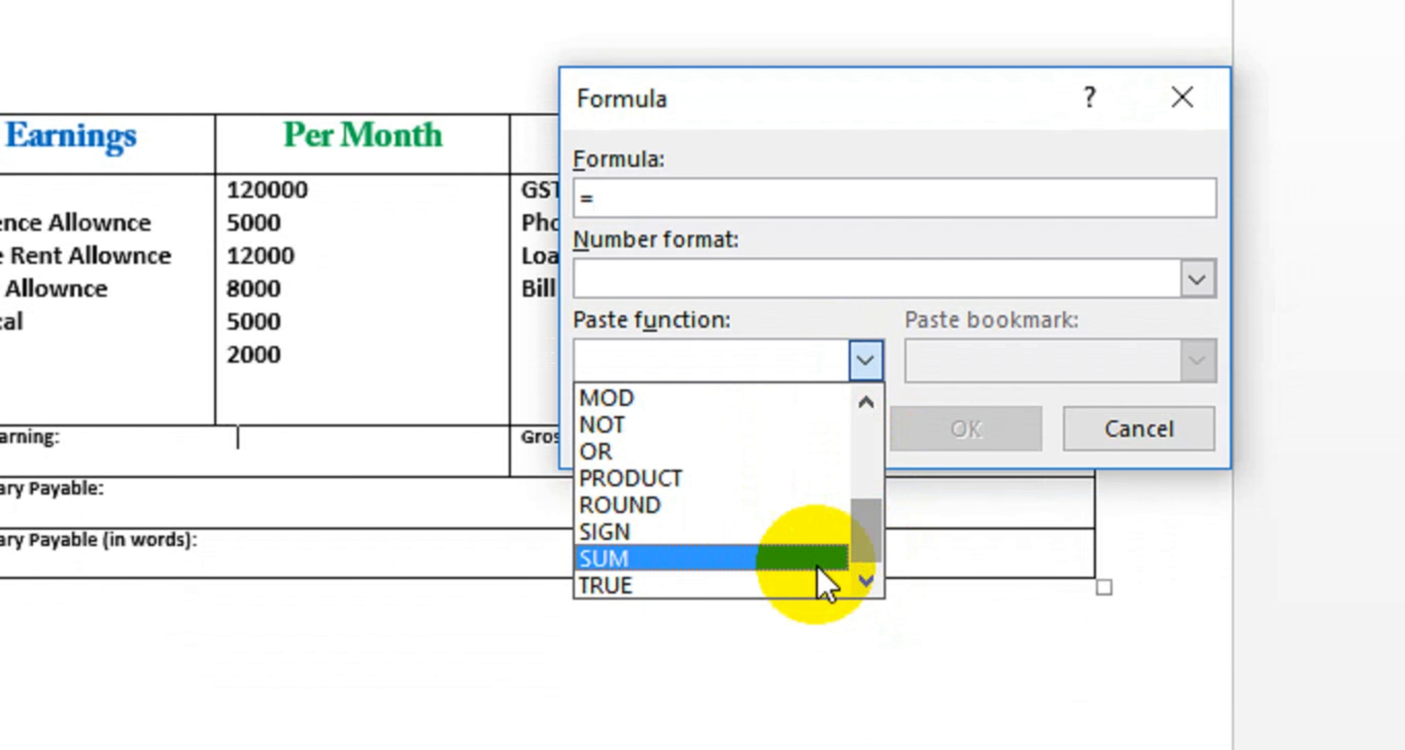
{"action": "left_click", "coordinate": [716, 558]}
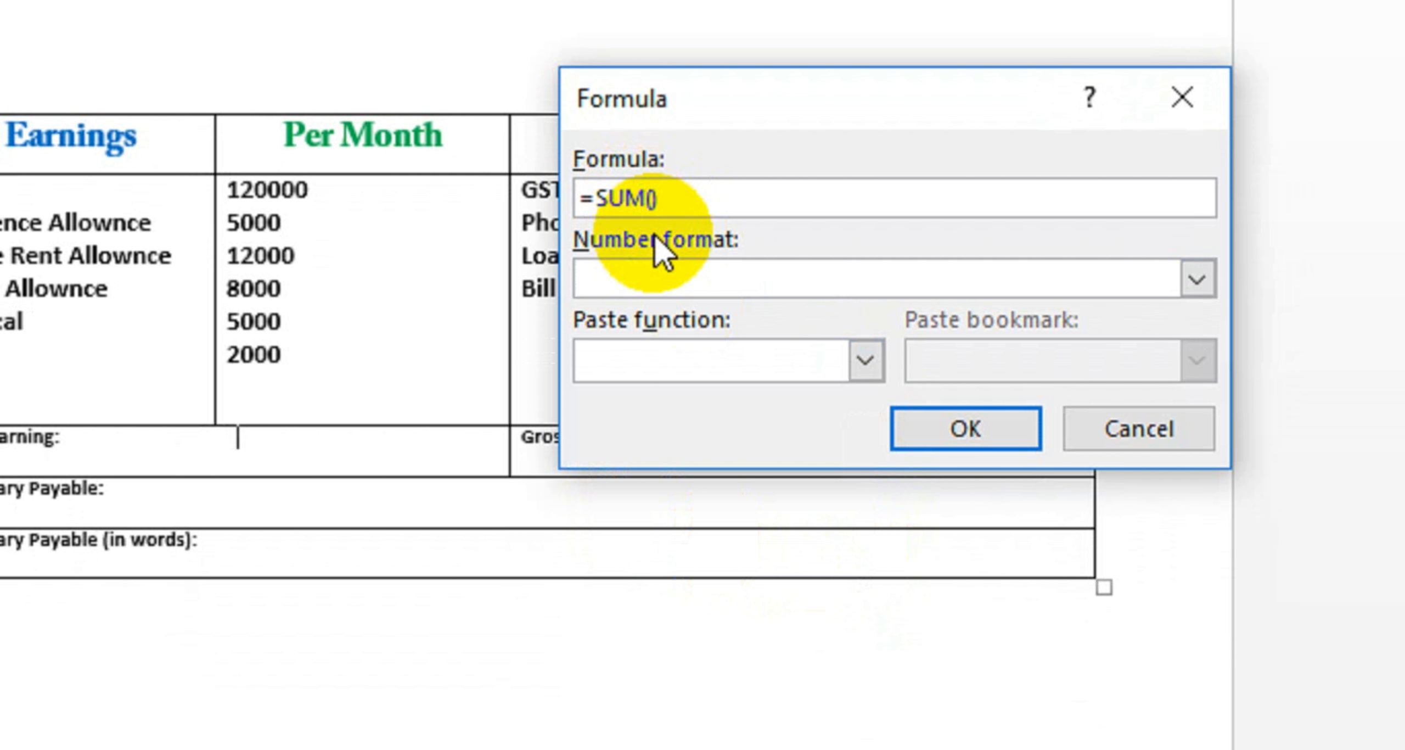
{"action": "type", "text": "above"}
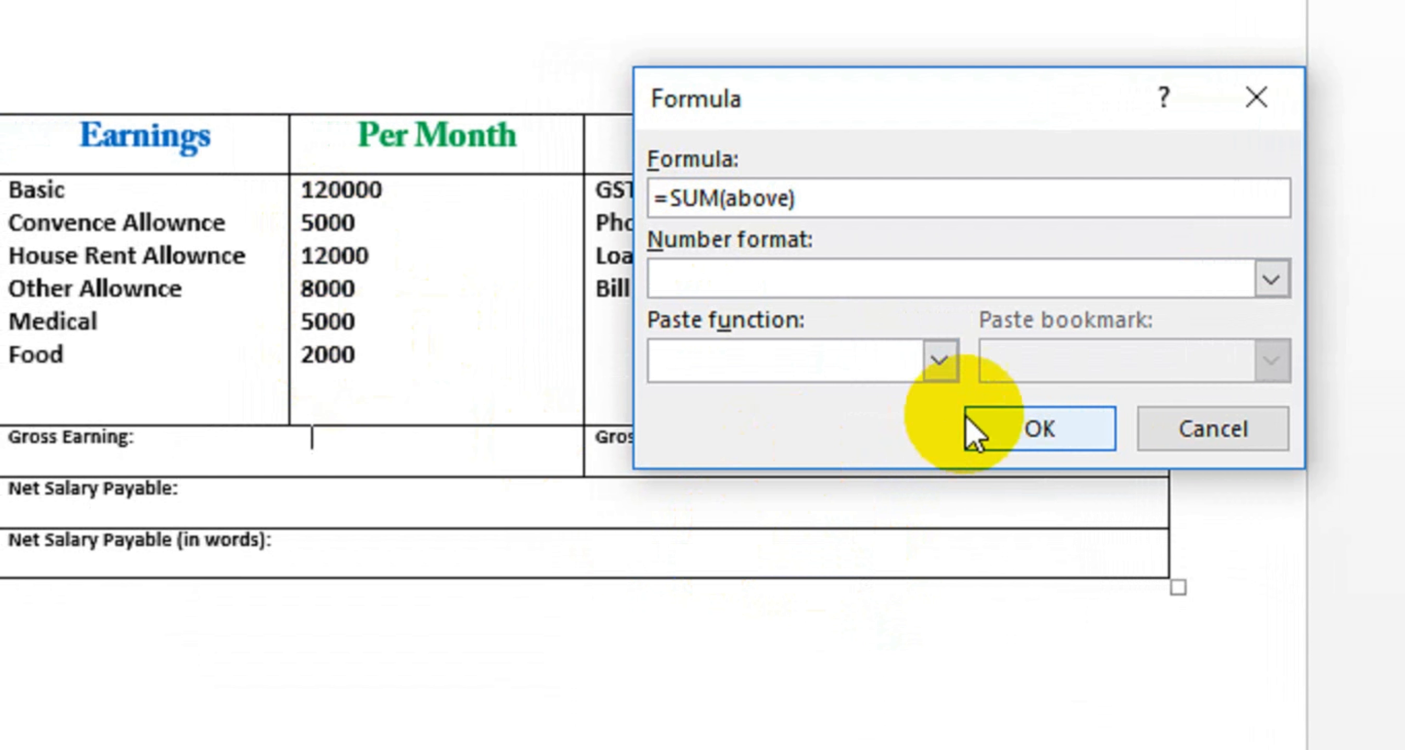
{"action": "left_click", "coordinate": [1004, 419]}
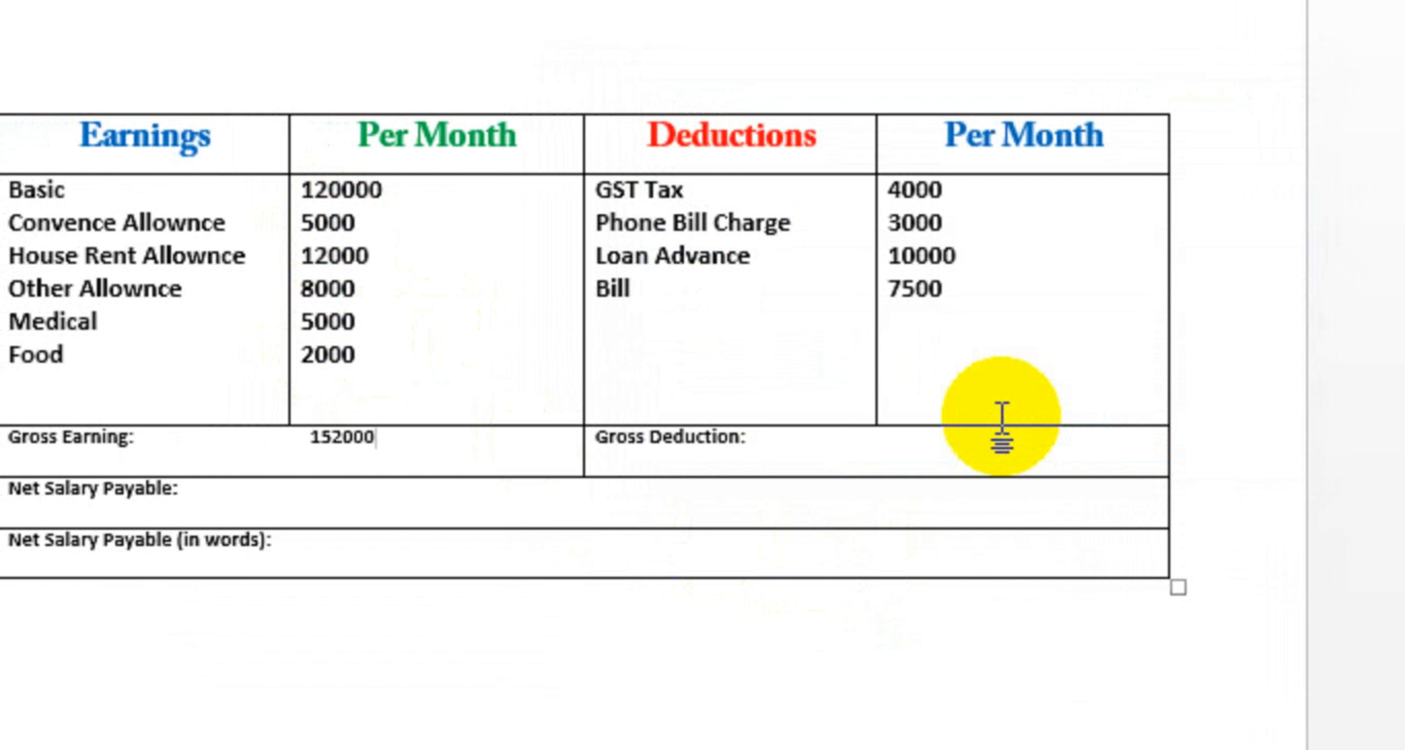
Increase the Gross Earning, Net Salary Payable, Net Salary Payable (in words) and Gross Deduction text, including the earnings total, to size 14.
{"action": "double_click", "coordinate": [319, 437]}
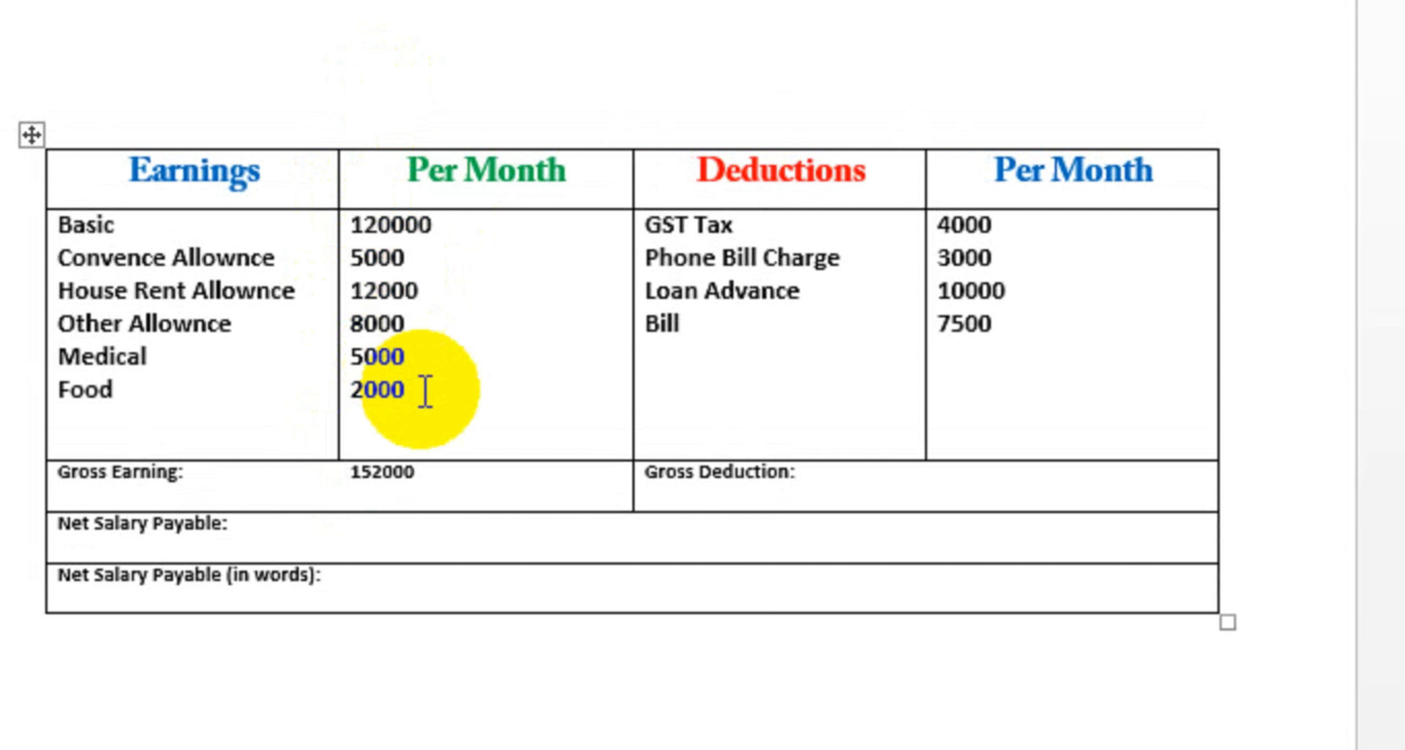
{"action": "double_click", "coordinate": [377, 473]}
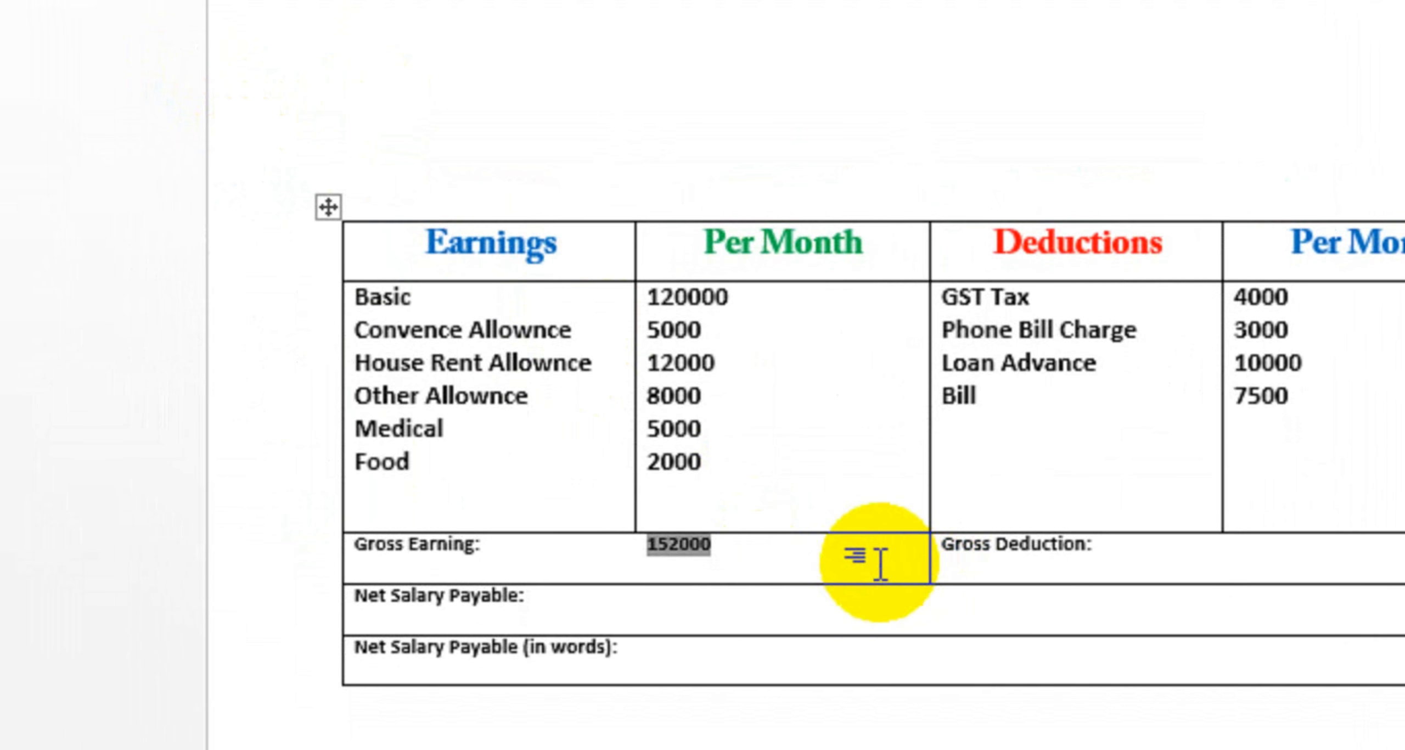
{"action": "left_click_drag", "start_coordinate": [645, 669], "coordinate": [406, 558]}
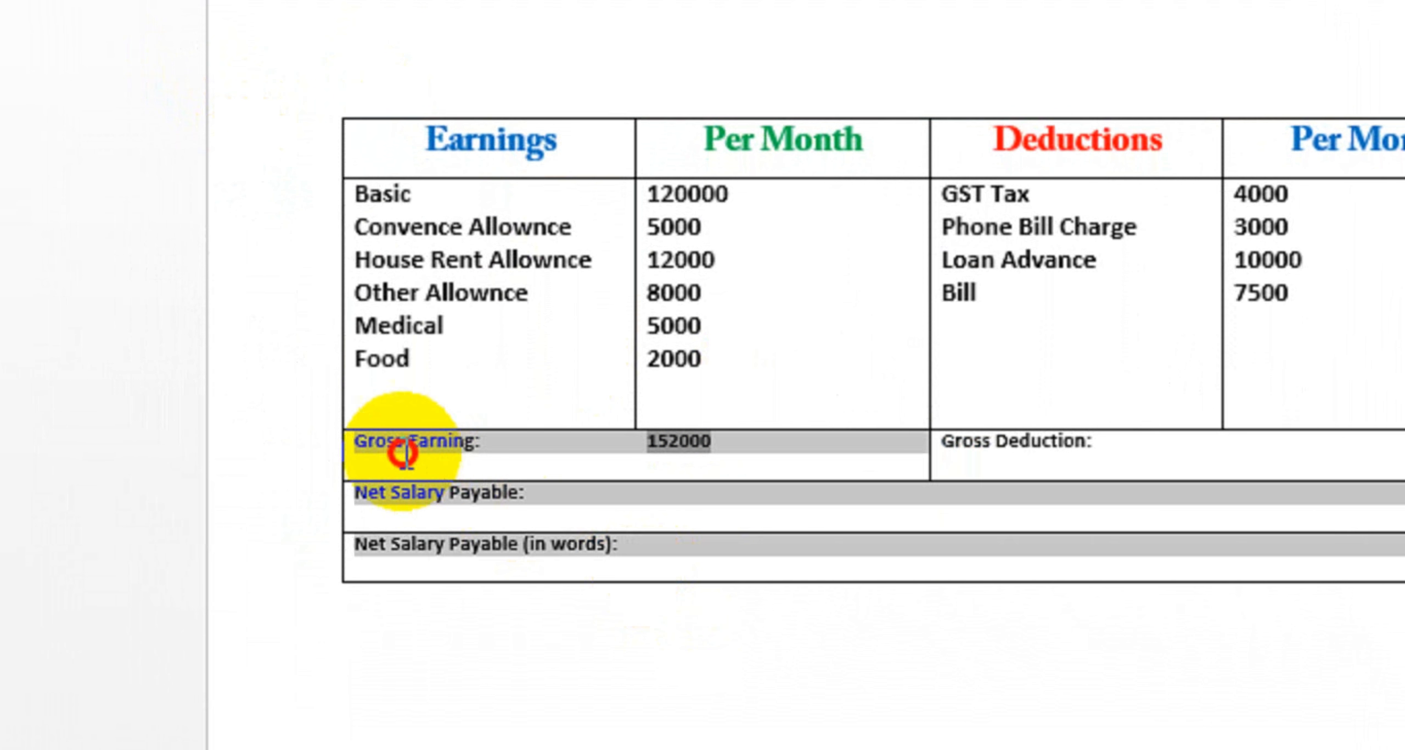
{"action": "left_click_drag", "start_coordinate": [407, 453], "coordinate": [400, 453]}
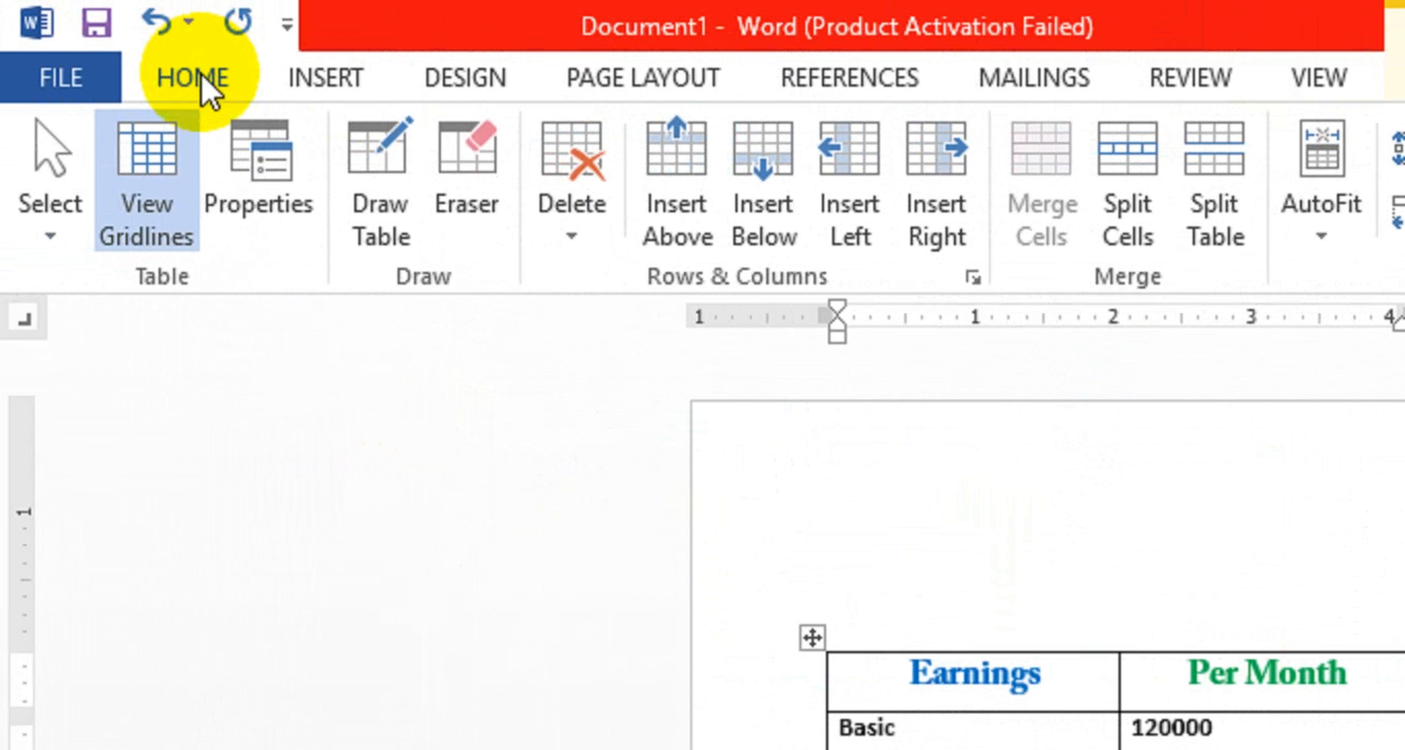
{"action": "left_click", "coordinate": [202, 78]}
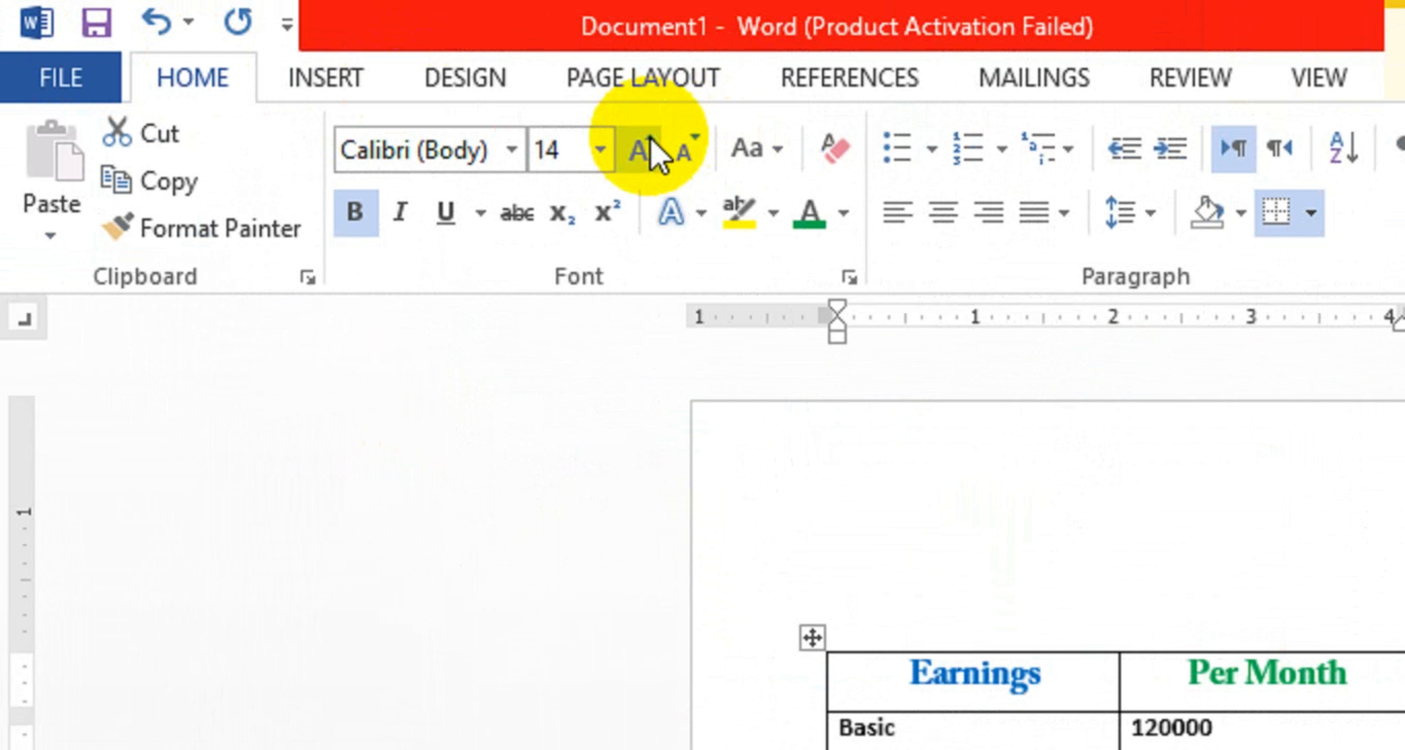
{"action": "left_click", "coordinate": [1028, 560]}
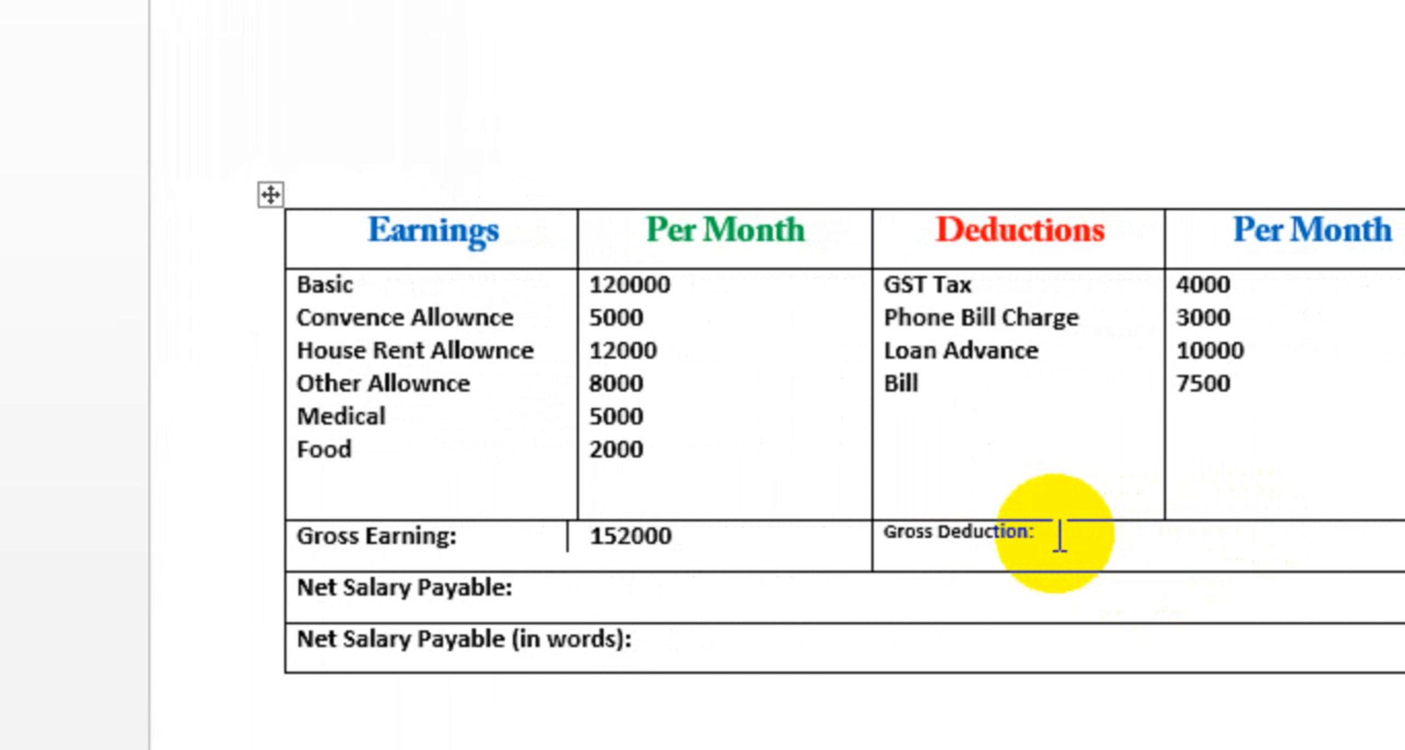
{"action": "left_click_drag", "start_coordinate": [1060, 535], "coordinate": [925, 554]}
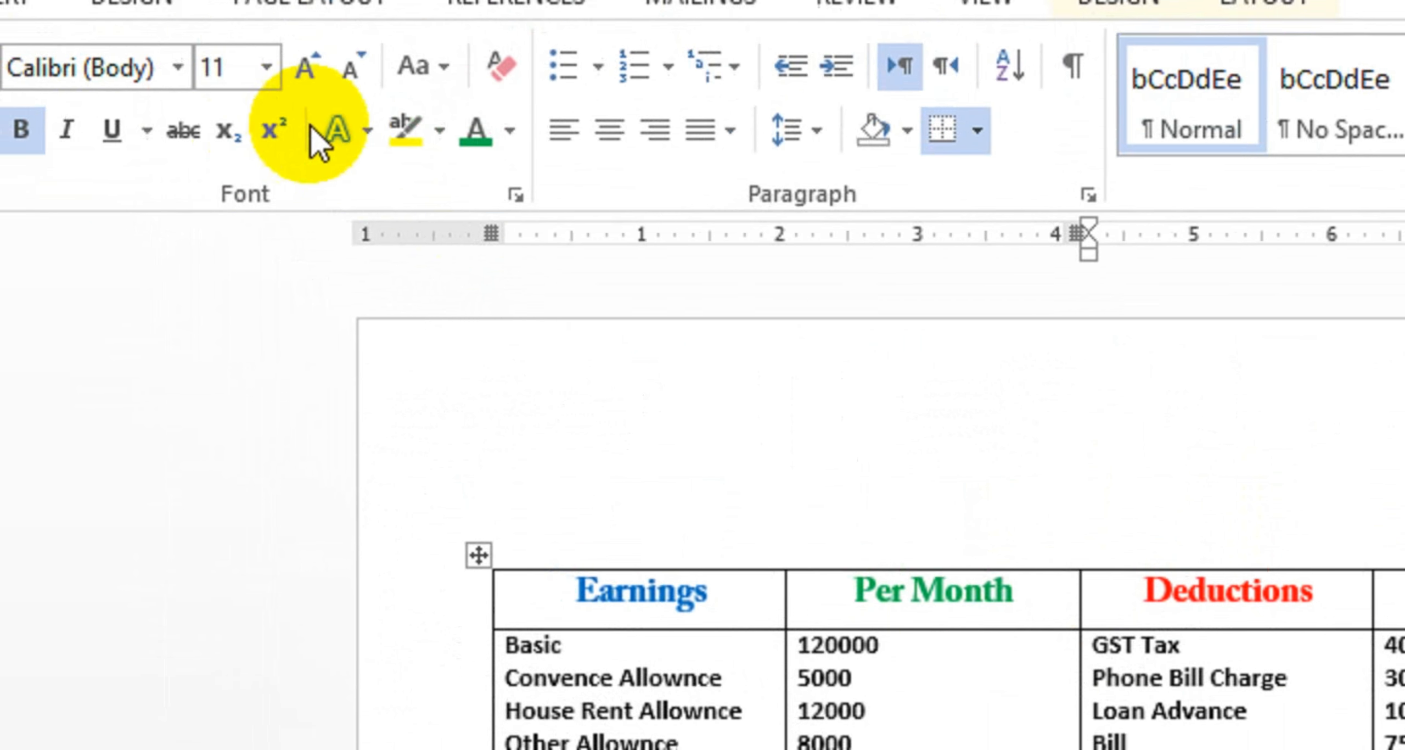
{"action": "left_click", "coordinate": [306, 67]}
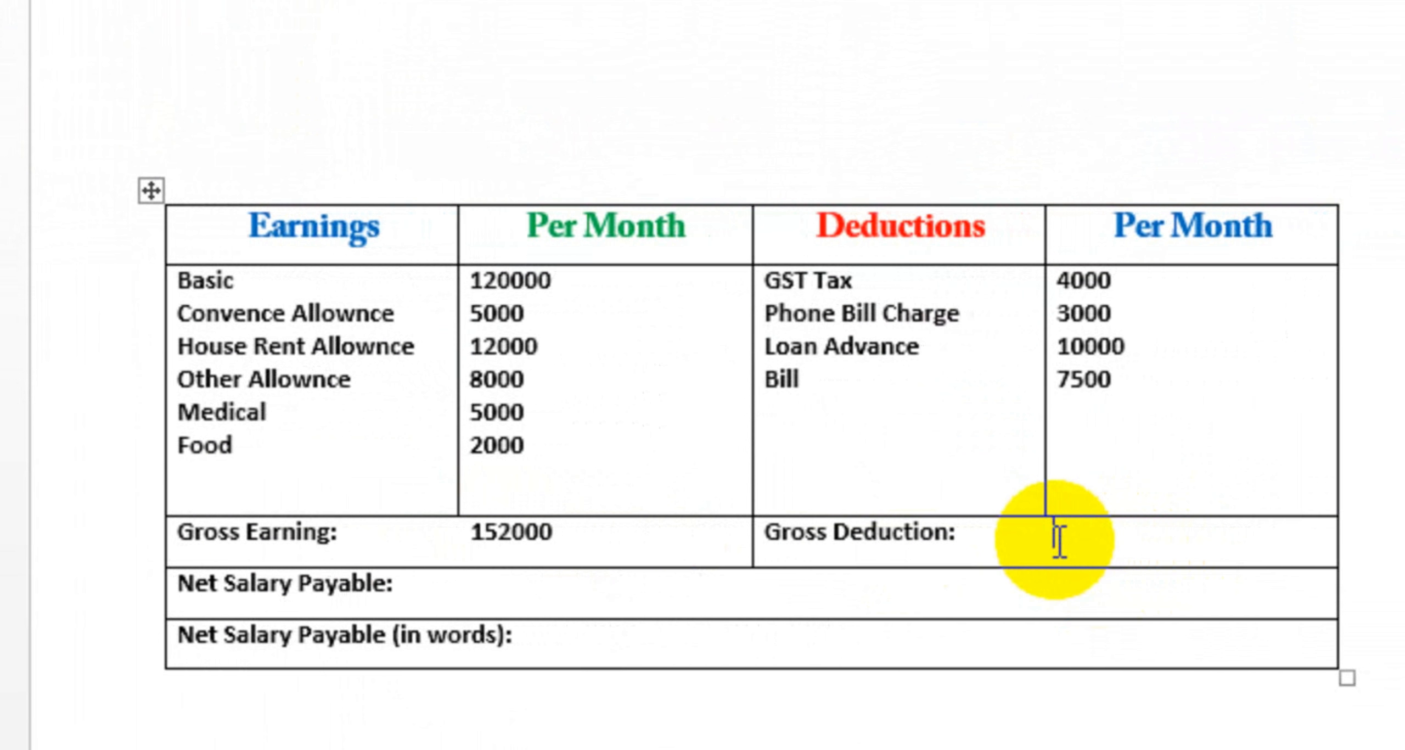
Insert the formula =SUM(above) beside Gross Deduction to total the monthly deductions.
{"action": "left_click", "coordinate": [296, 74]}
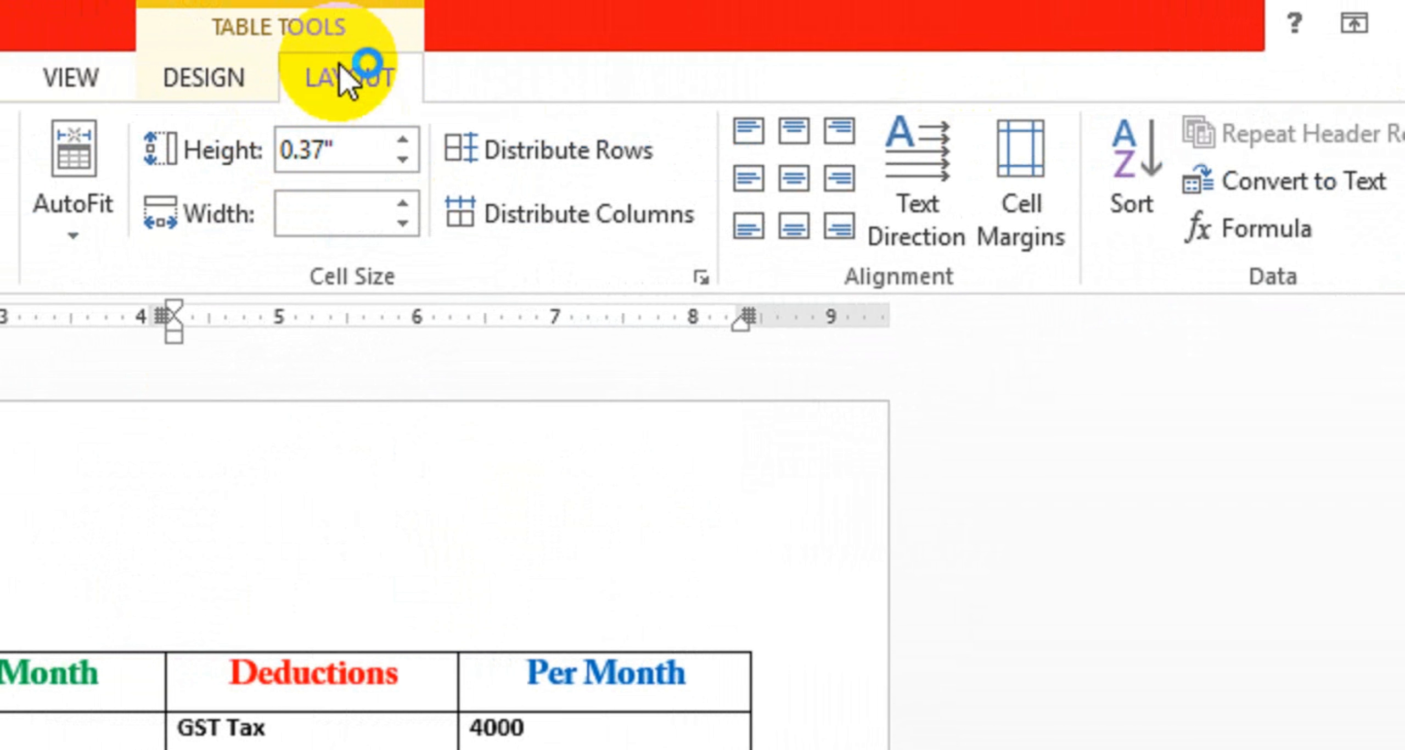
{"action": "left_click", "coordinate": [1257, 228]}
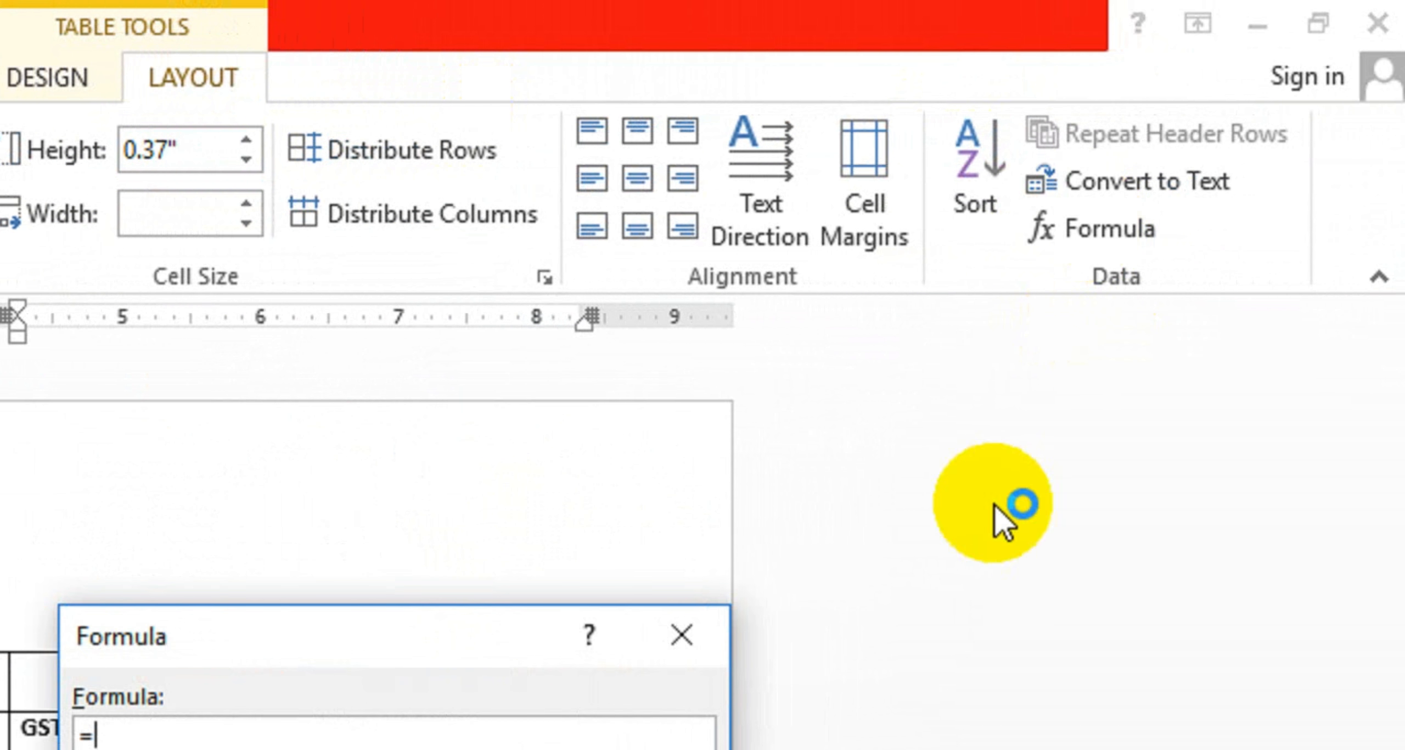
{"action": "left_click_drag", "start_coordinate": [480, 640], "coordinate": [762, 610]}
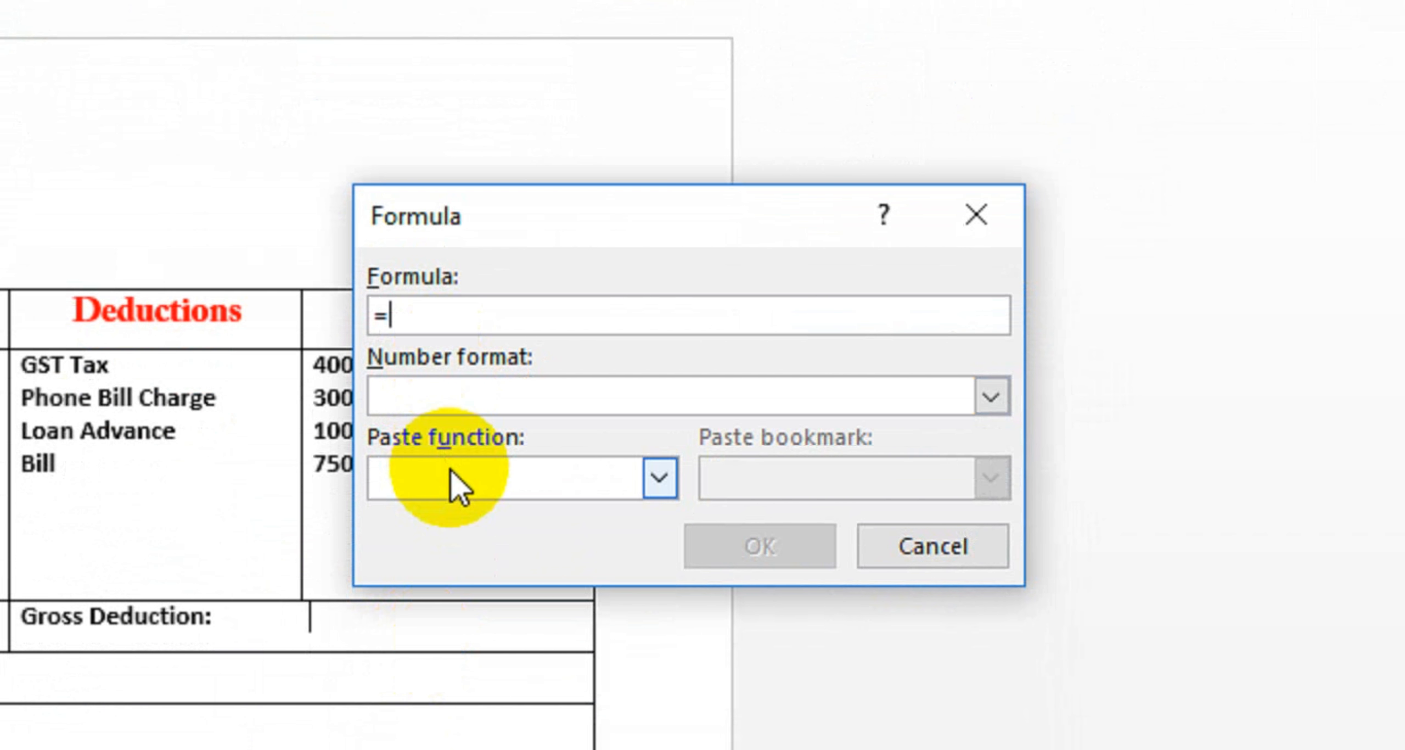
{"action": "left_click", "coordinate": [451, 478]}
{"action": "scroll", "coordinate": [455, 610], "scroll_direction": "down", "scroll_amount": 3}
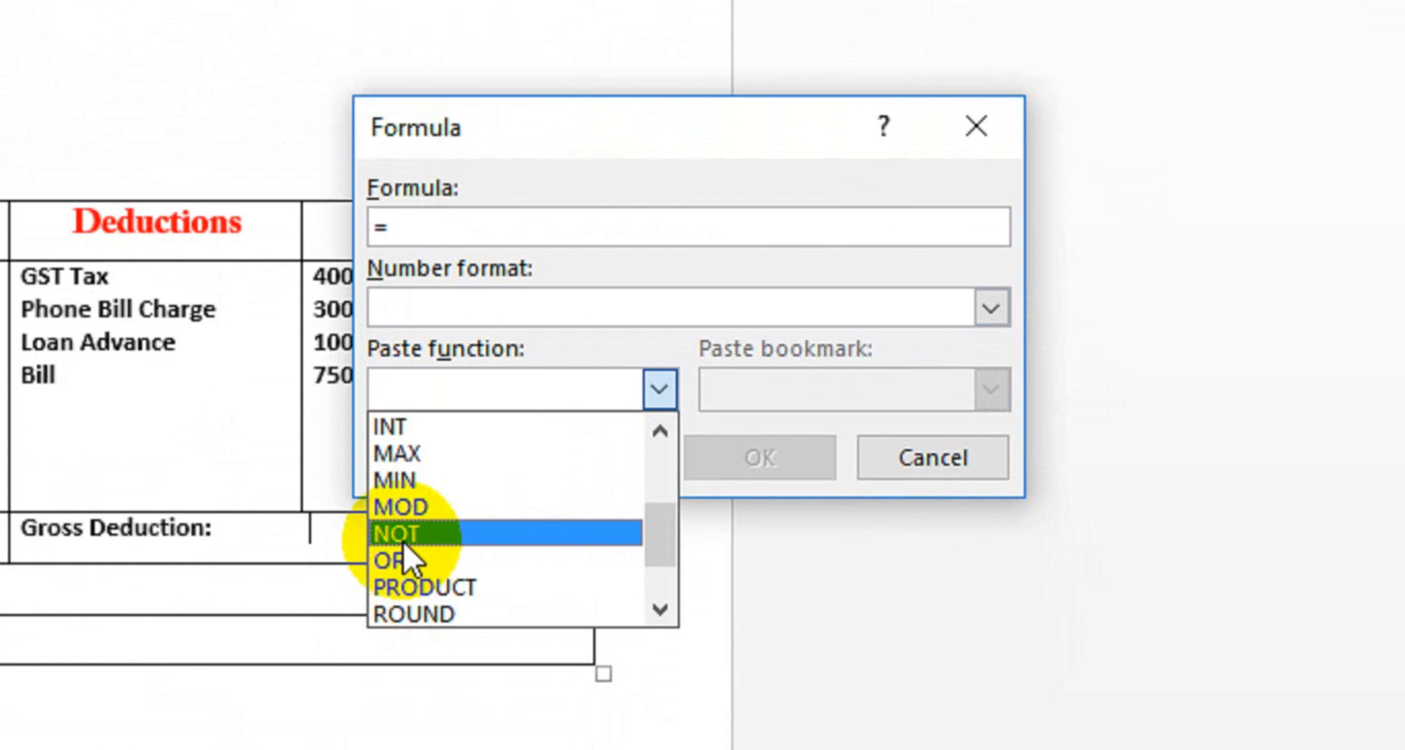
{"action": "scroll", "coordinate": [406, 554], "scroll_direction": "down", "scroll_amount": 1}
{"action": "left_click", "coordinate": [403, 587]}
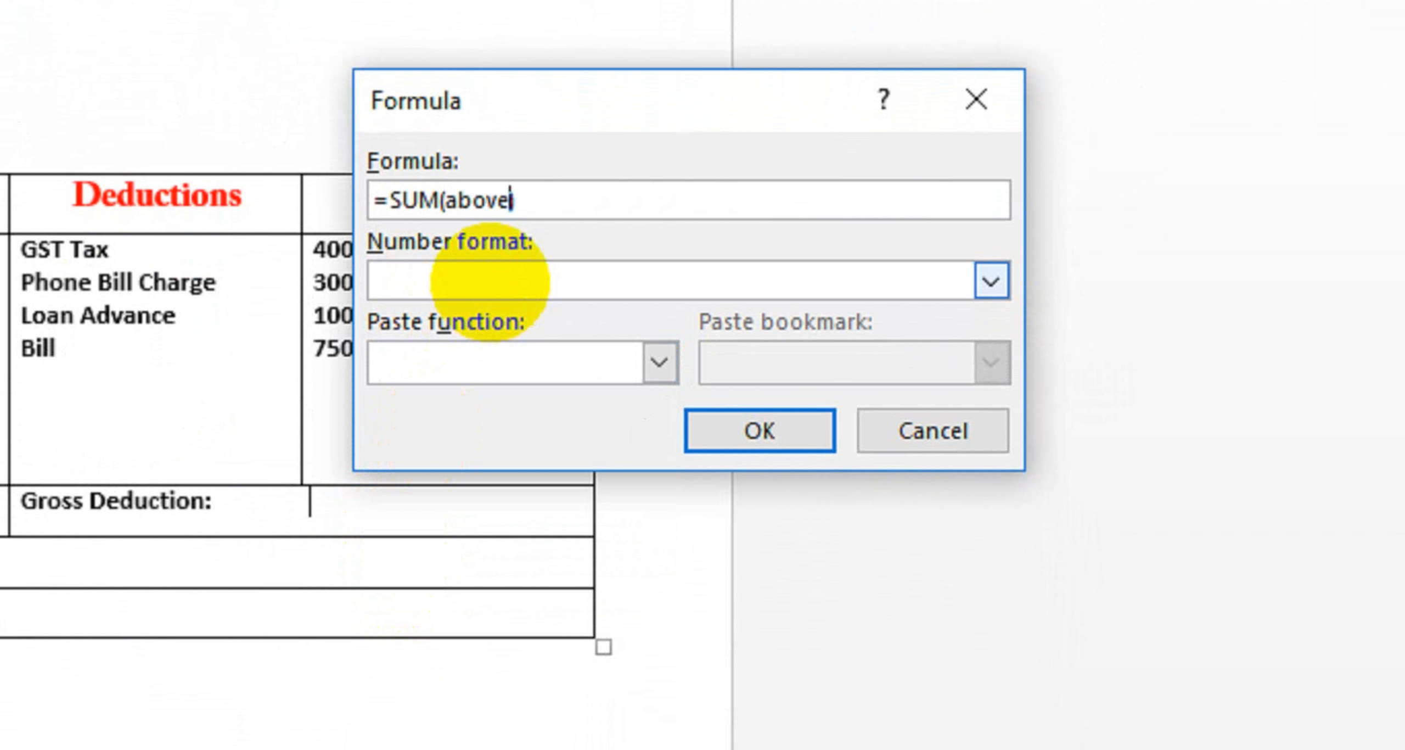
{"action": "left_click", "coordinate": [734, 440]}
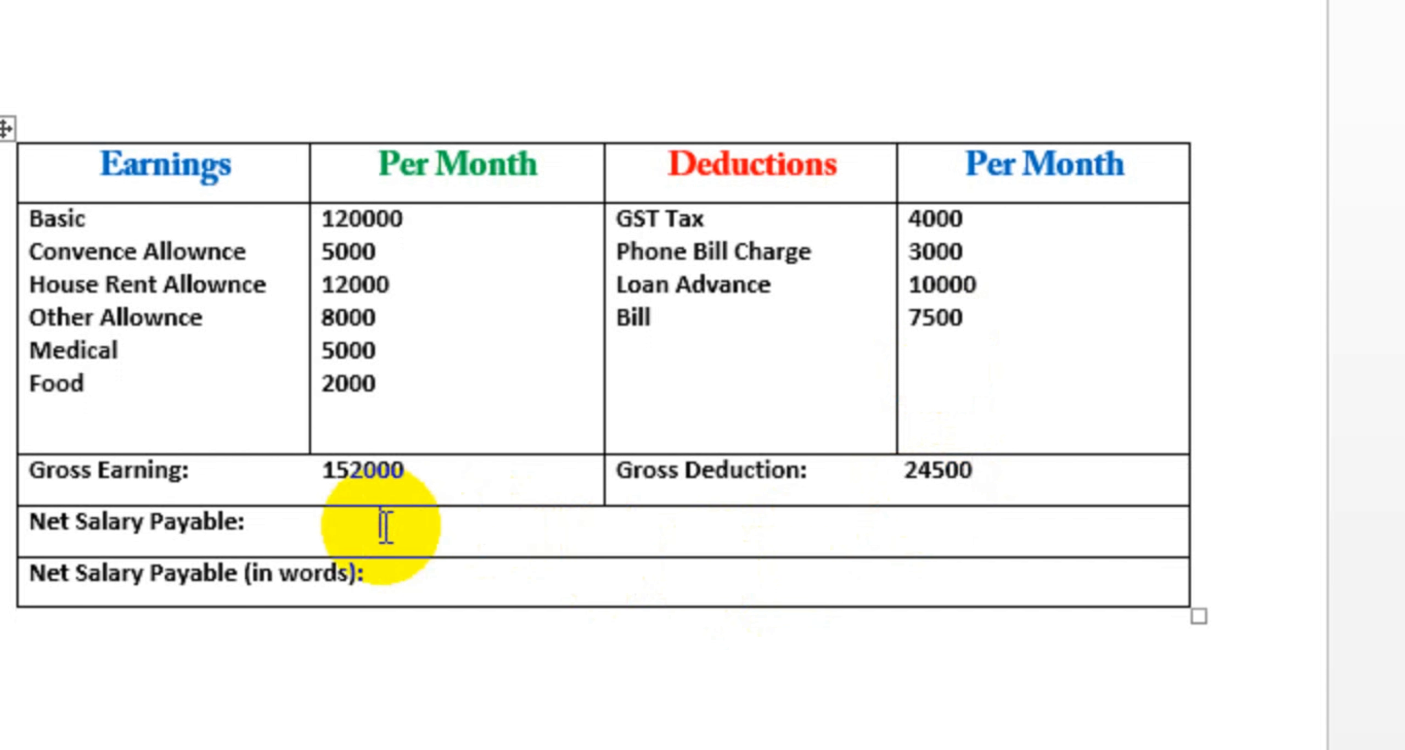
Enter 120000 as Net Salary Payable and One Lac Twenty Thousand Only as the amount in words, correcting the misspelled Twinty.
{"action": "left_click", "coordinate": [280, 522]}
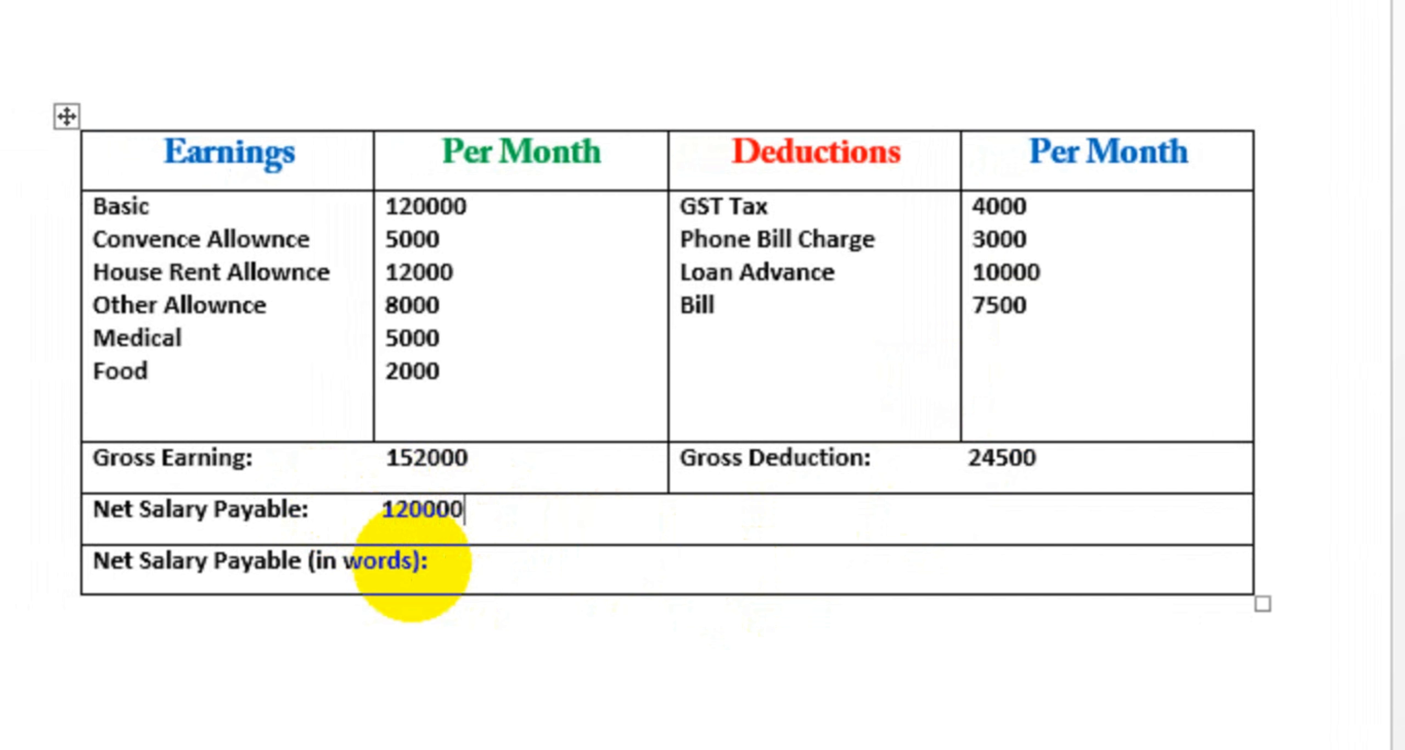
{"action": "left_click", "coordinate": [469, 561]}
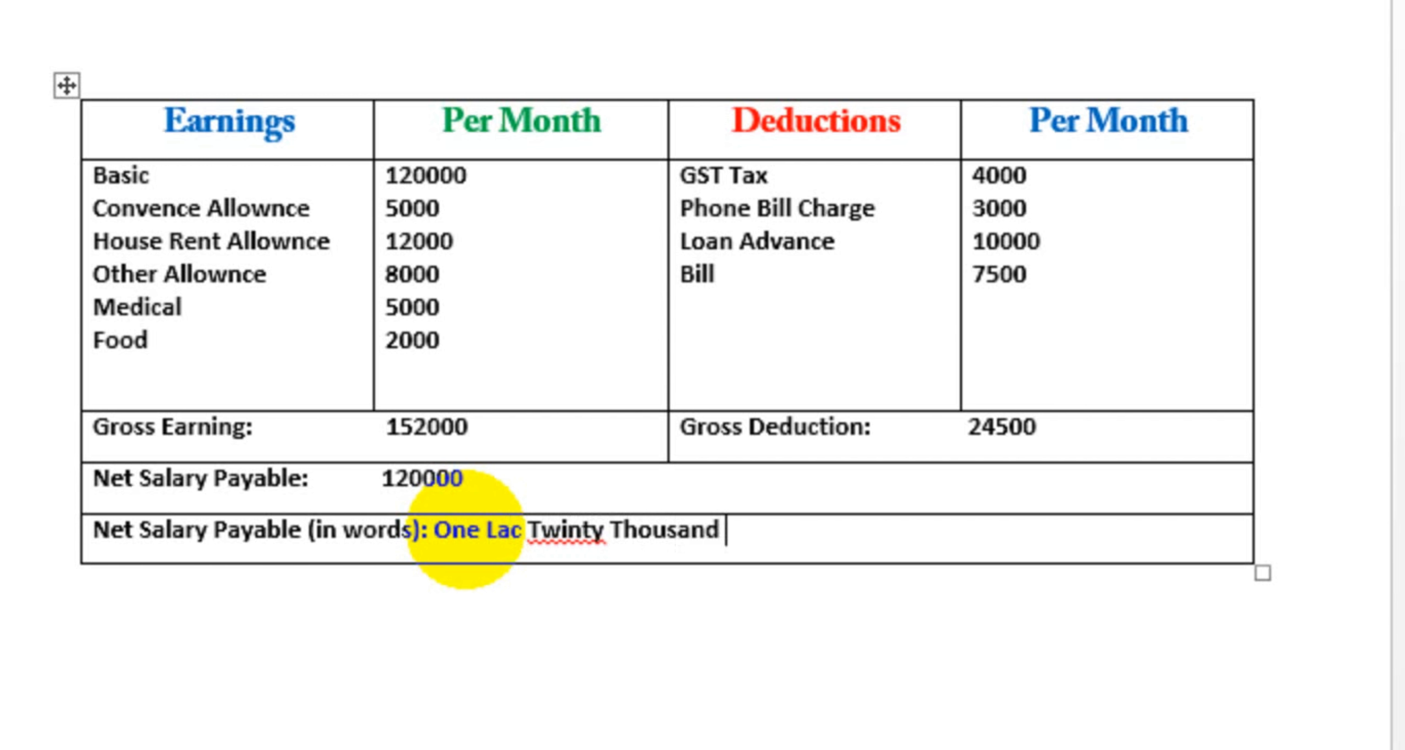
{"action": "right_click", "coordinate": [591, 531]}
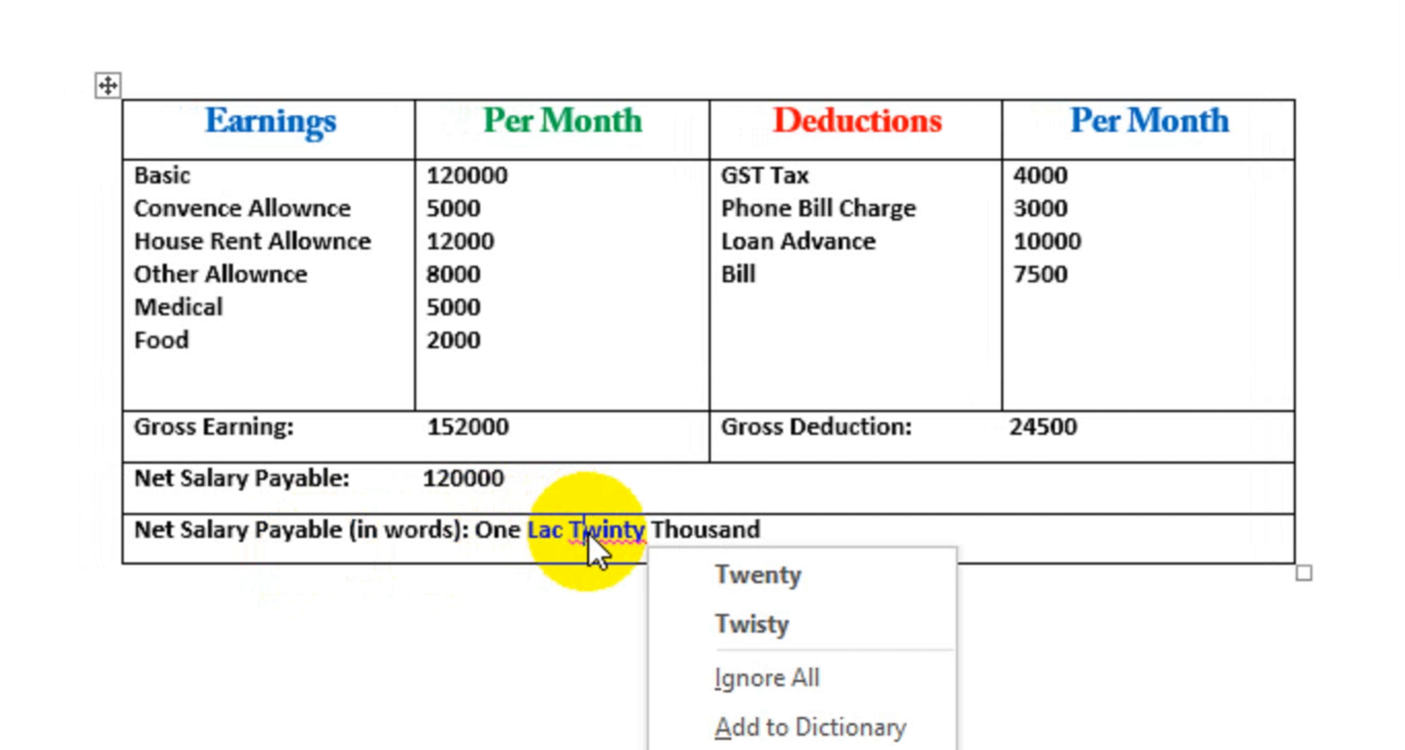
{"action": "left_click", "coordinate": [746, 583]}
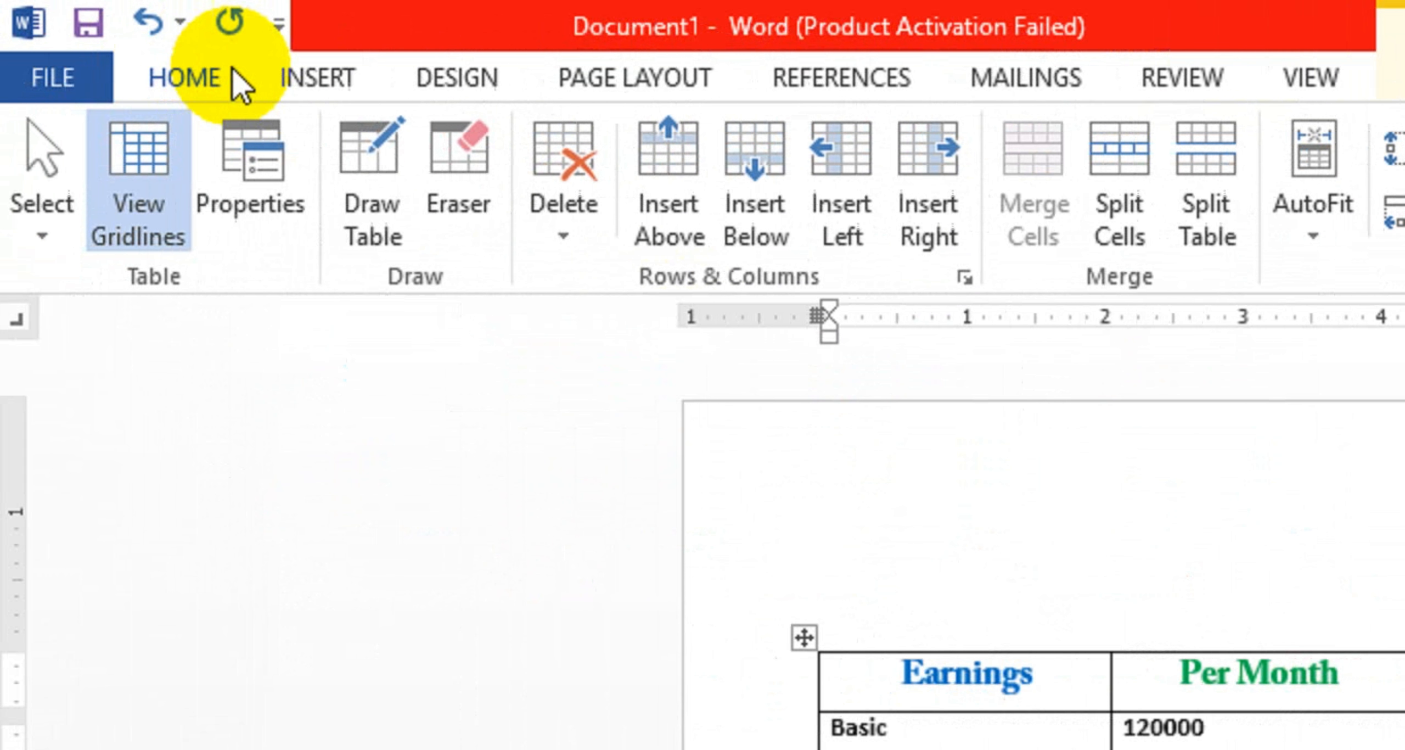
Color the amount in words, One Lac Twenty Thousand Only, red.
{"action": "left_click", "coordinate": [232, 69]}
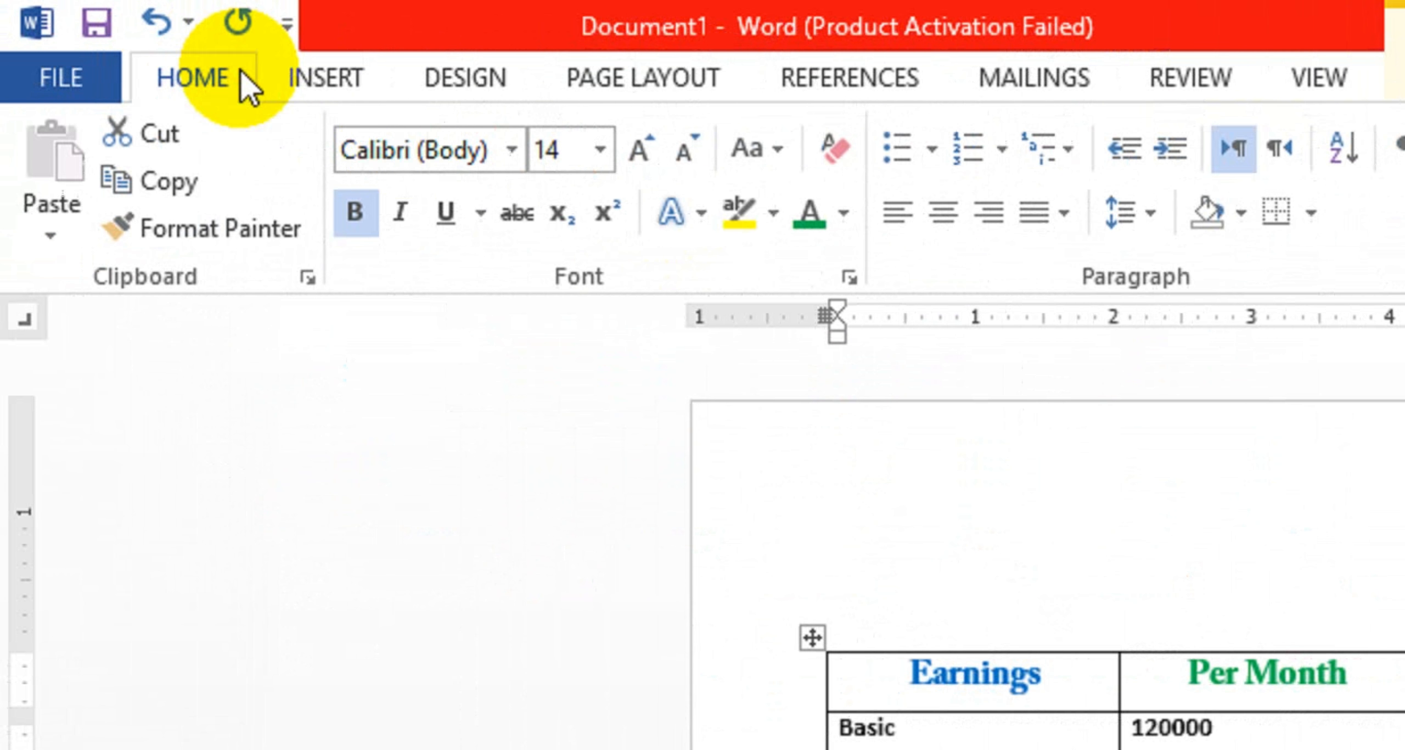
{"action": "left_click", "coordinate": [847, 227]}
{"action": "left_click", "coordinate": [856, 574]}
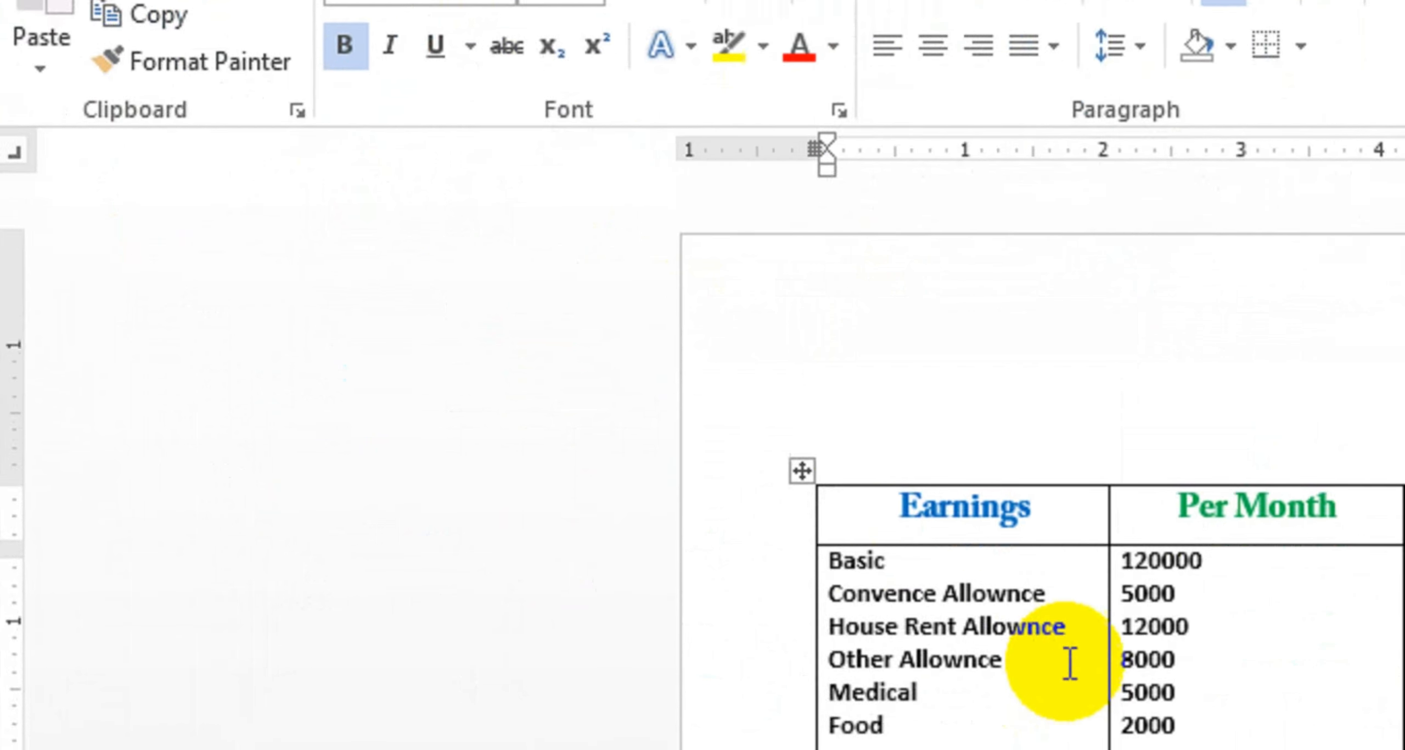
{"action": "left_click", "coordinate": [1078, 579]}
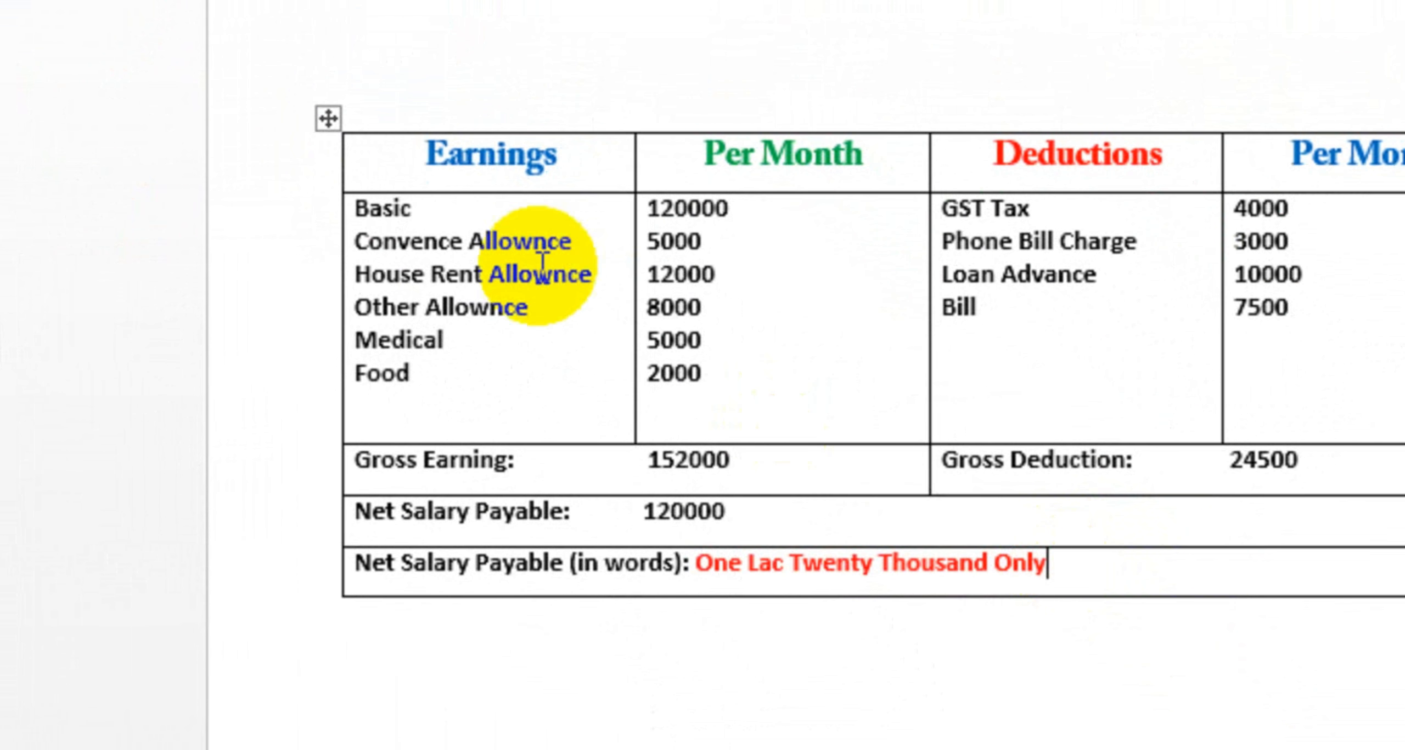
Move the salary table down the page to leave blank space above it.
{"action": "left_click_drag", "start_coordinate": [328, 118], "coordinate": [328, 199]}
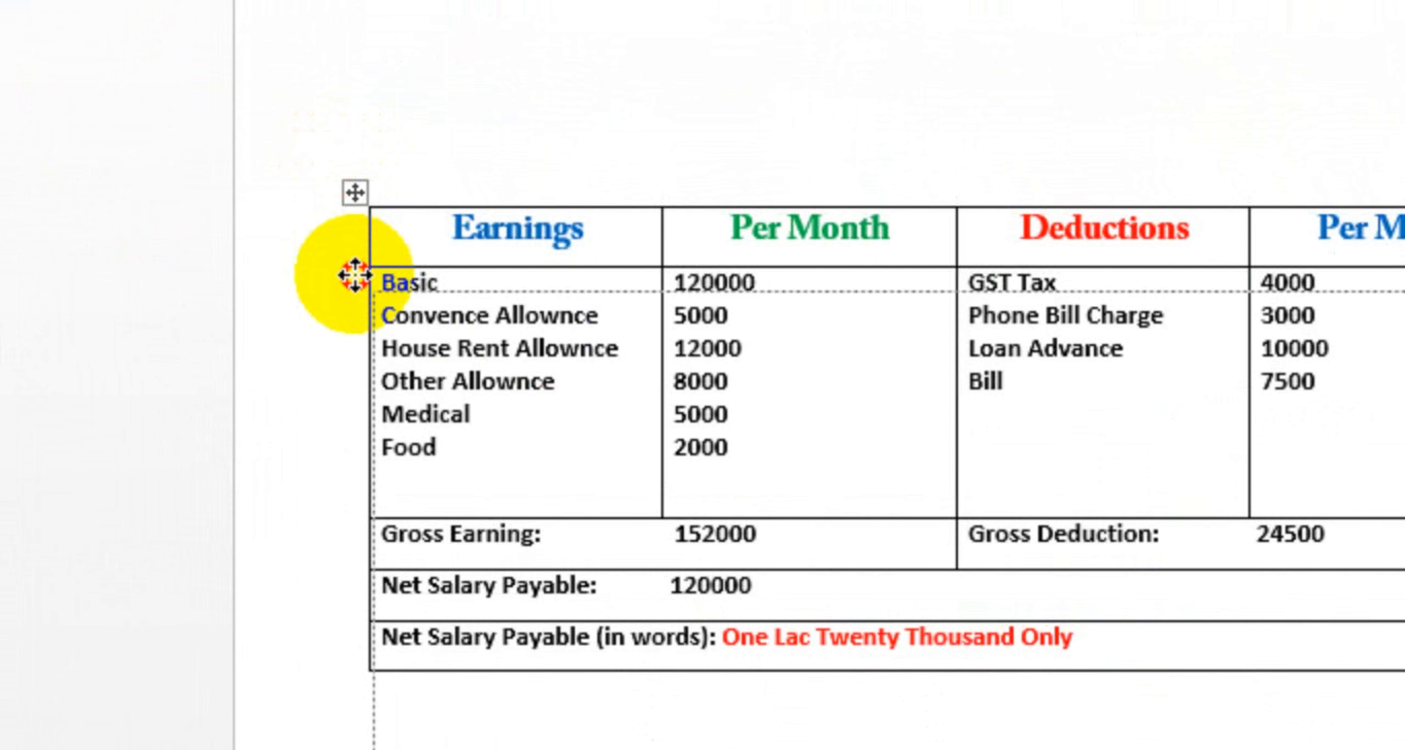
{"action": "left_click_drag", "start_coordinate": [355, 274], "coordinate": [357, 349]}
{"action": "key", "text": "ctrl+z"}
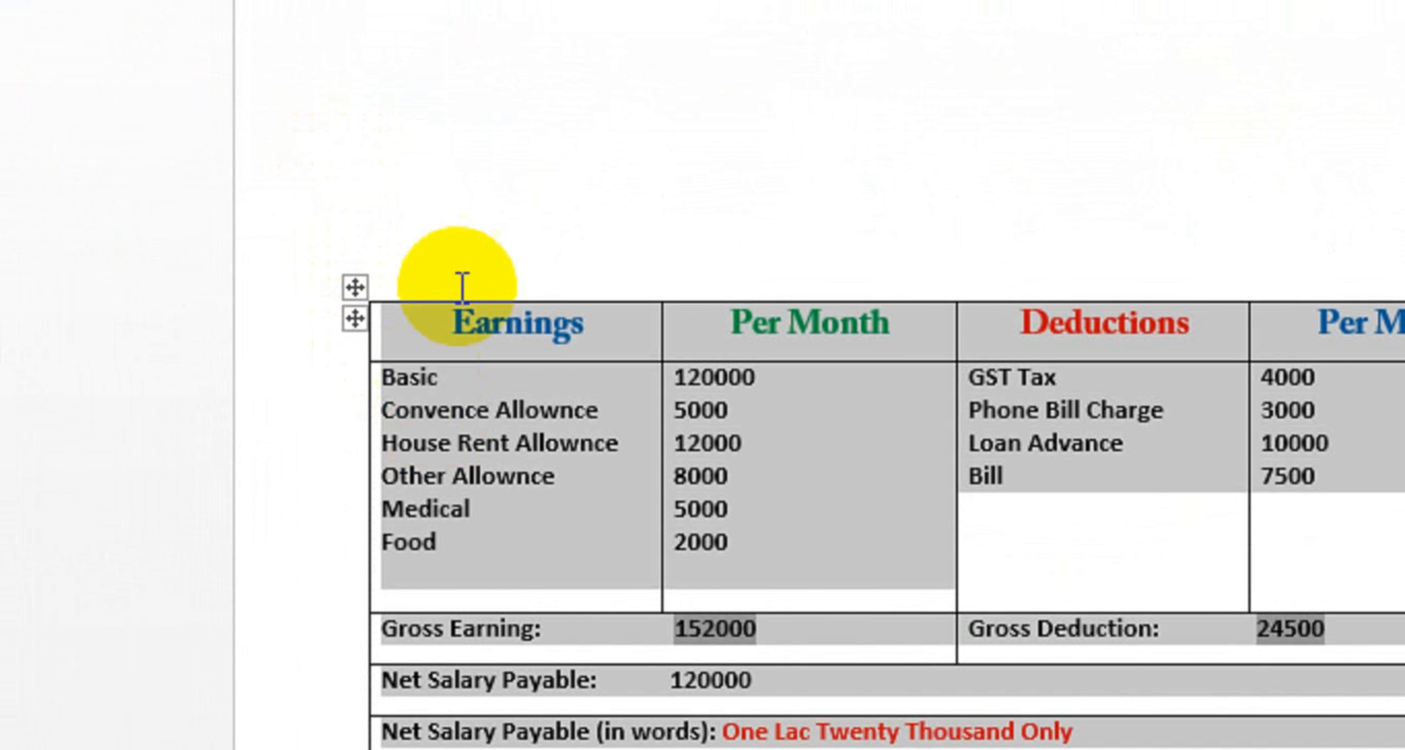
Draw a text box above the salary table, widened to fit Name: followed by an underscore line, and enter that text.
{"action": "double_click", "coordinate": [467, 261]}
{"action": "double_click", "coordinate": [1151, 223]}
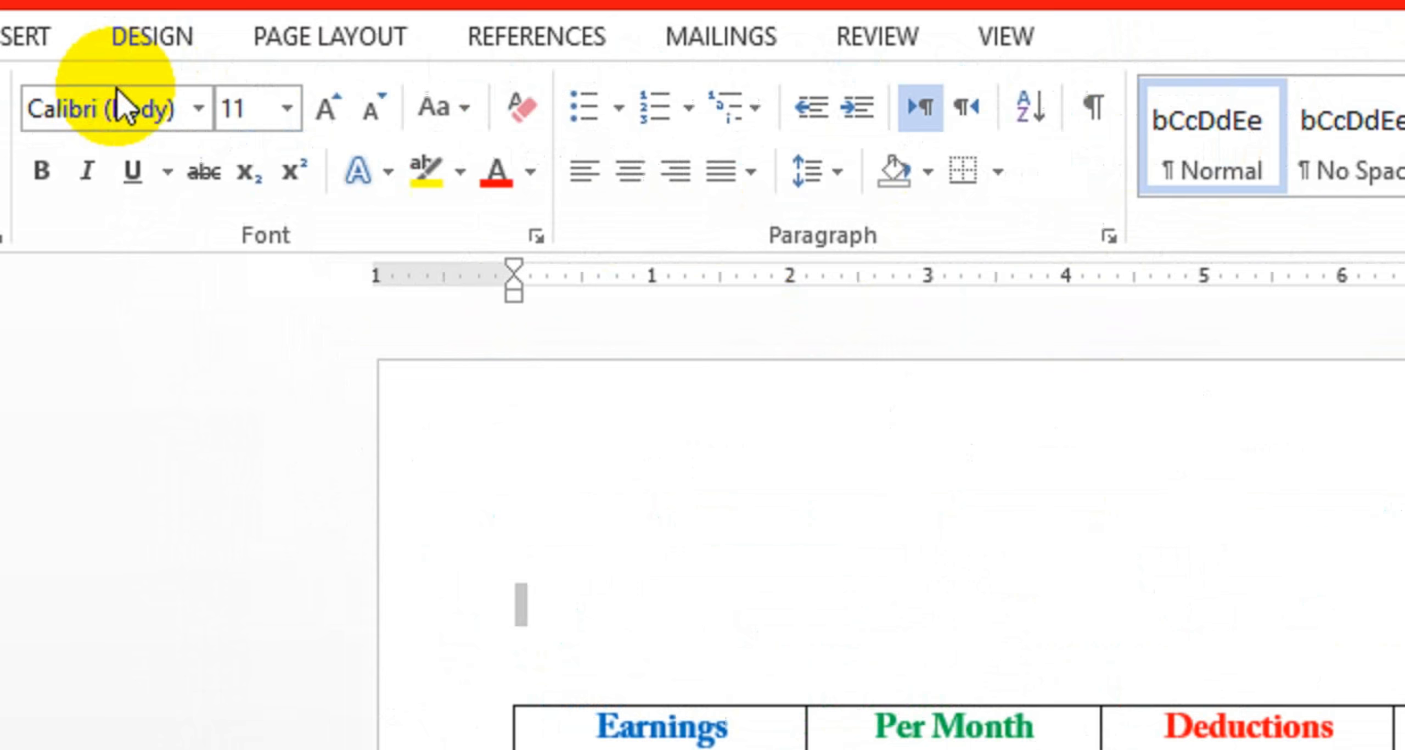
{"action": "left_click", "coordinate": [245, 88]}
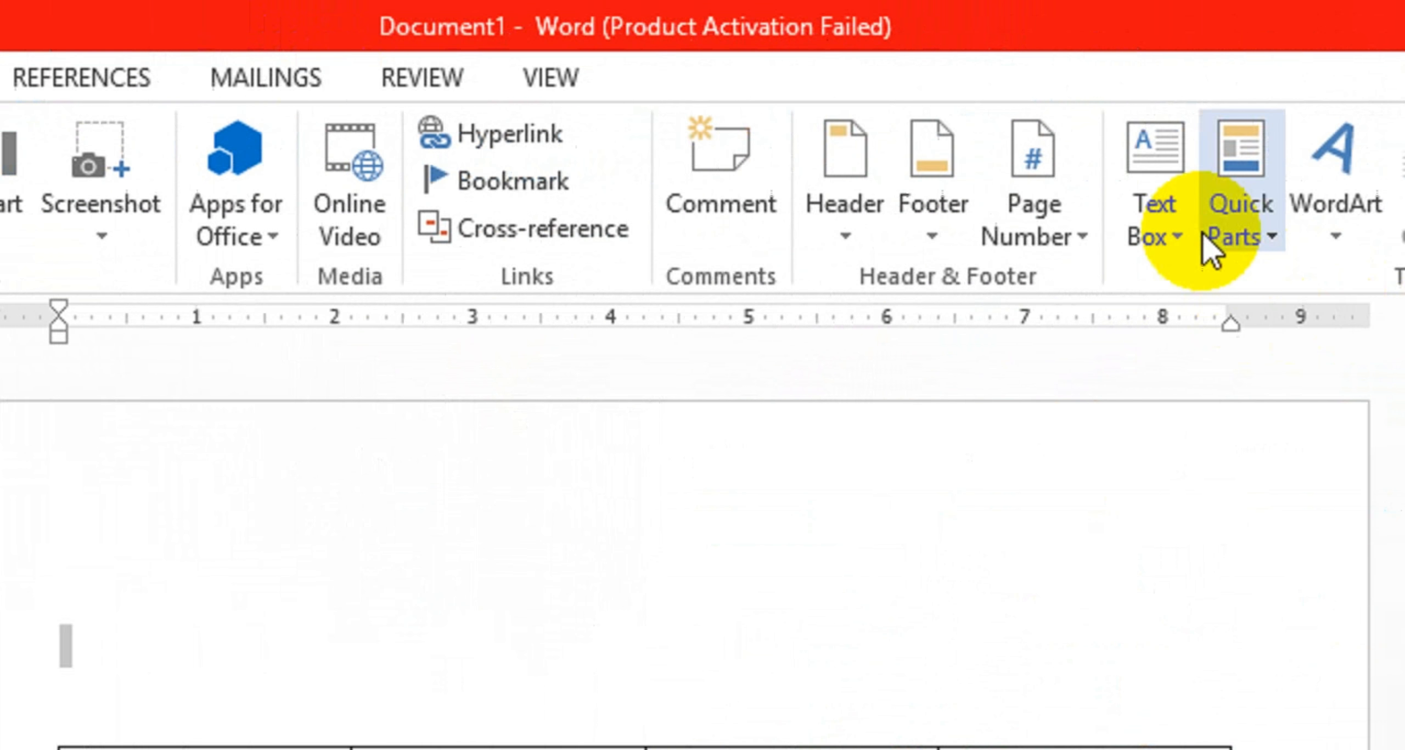
{"action": "left_click", "coordinate": [1087, 226]}
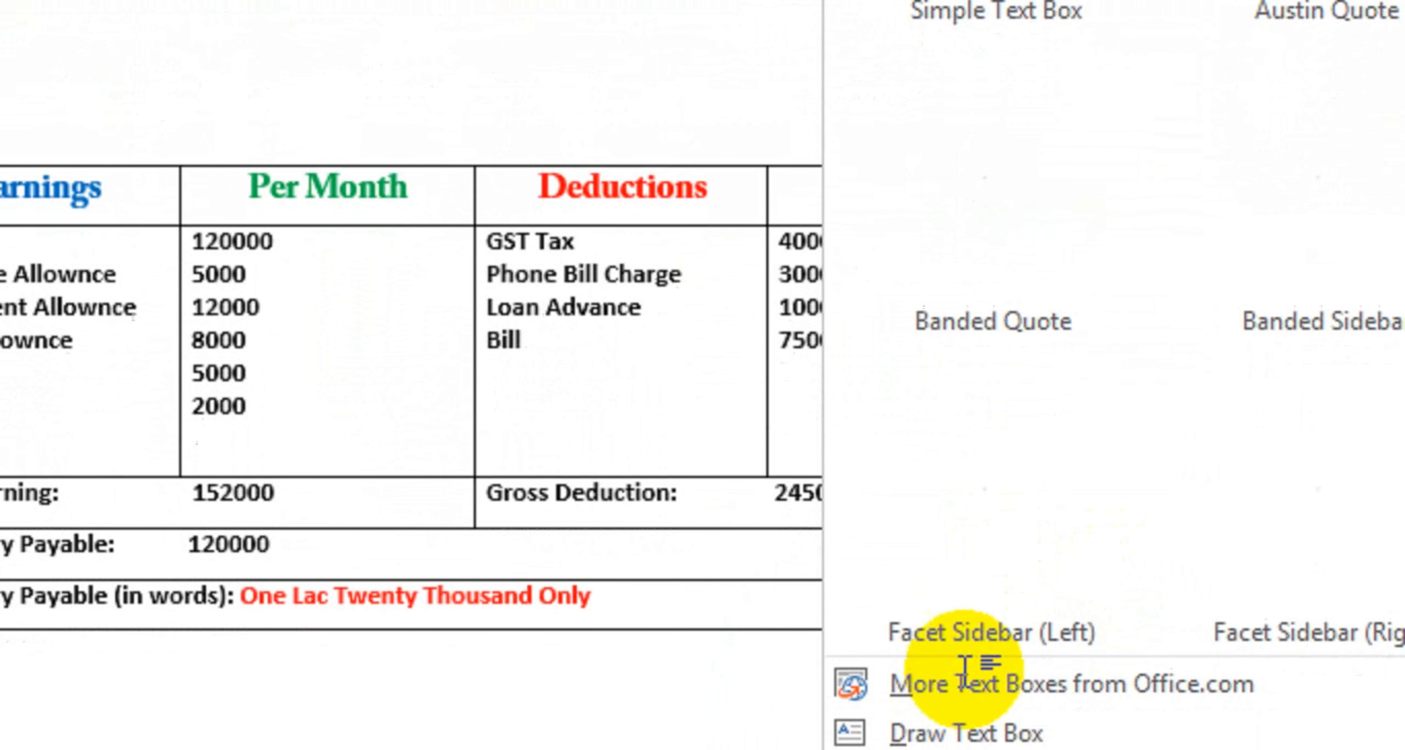
{"action": "left_click", "coordinate": [942, 733]}
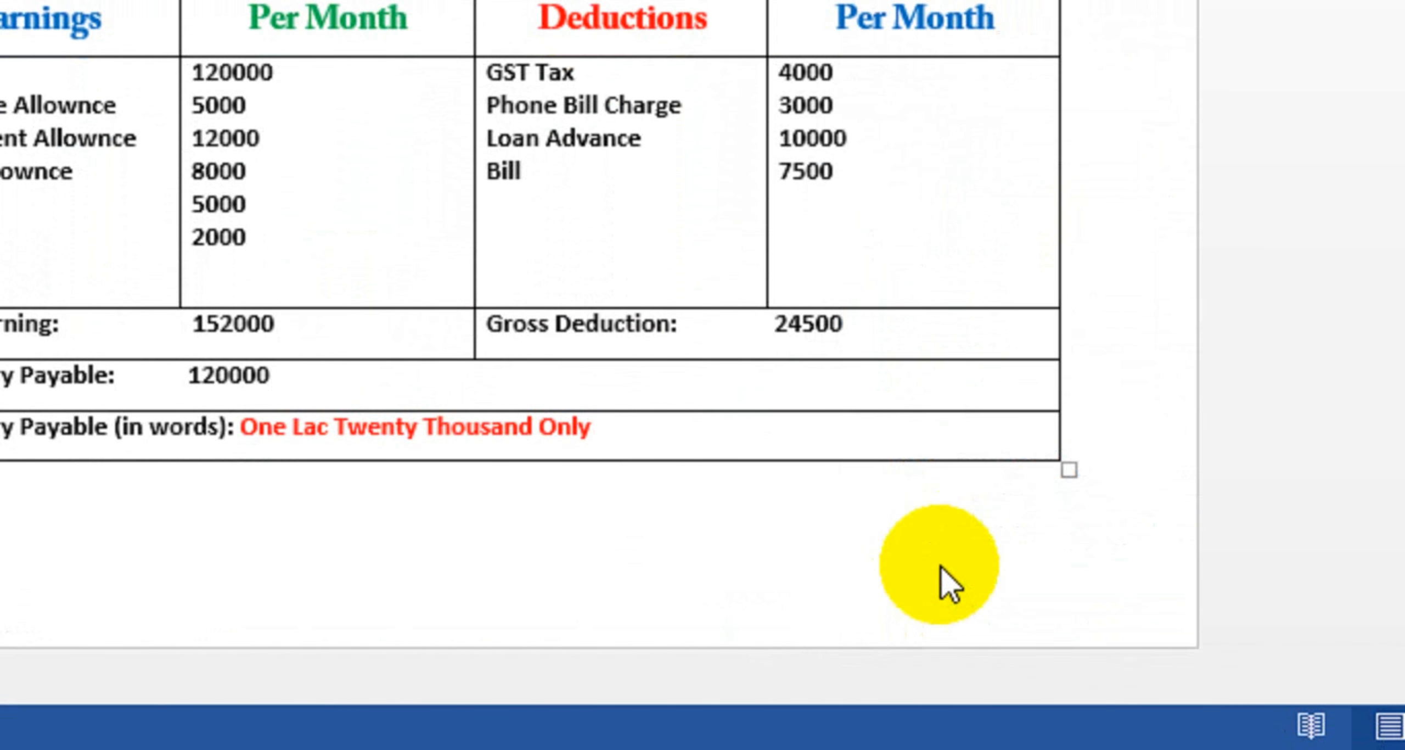
{"action": "left_click", "coordinate": [163, 137]}
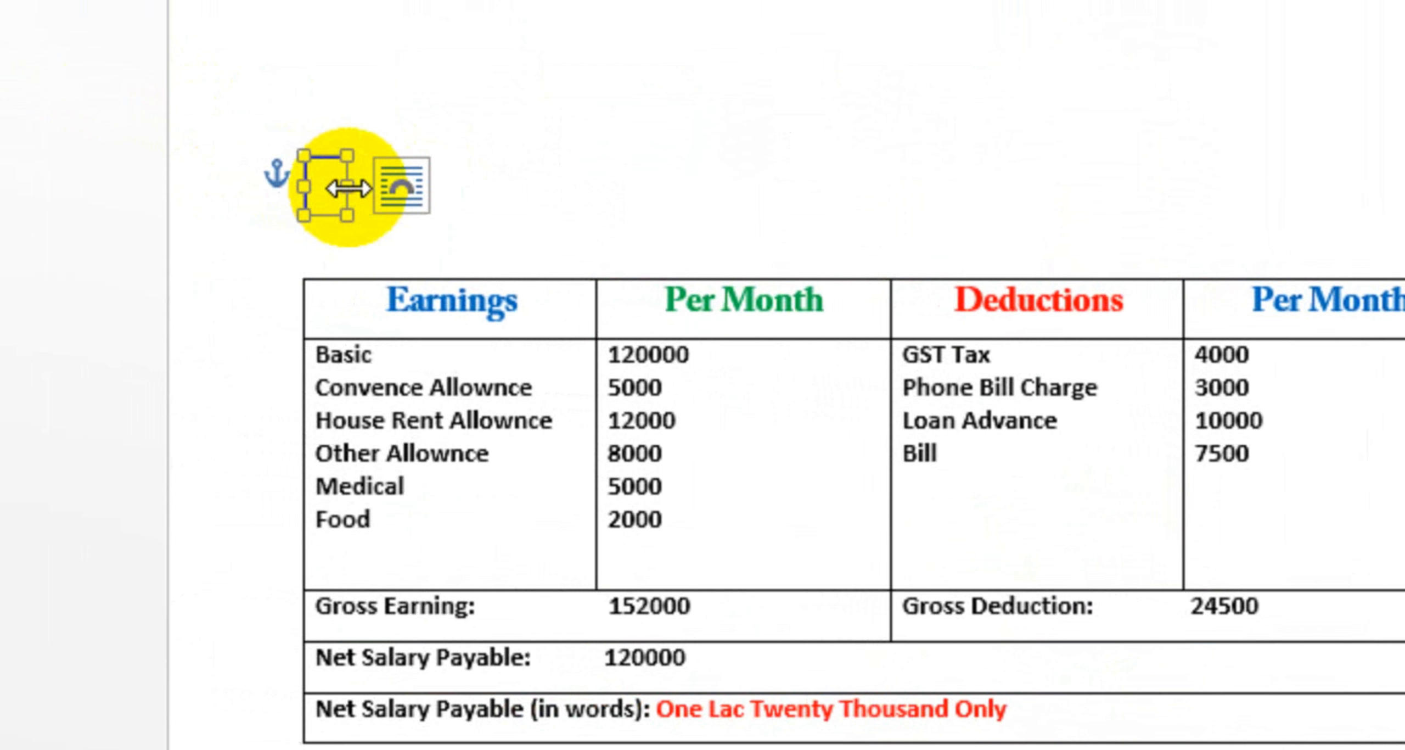
{"action": "left_click_drag", "start_coordinate": [349, 187], "coordinate": [487, 191]}
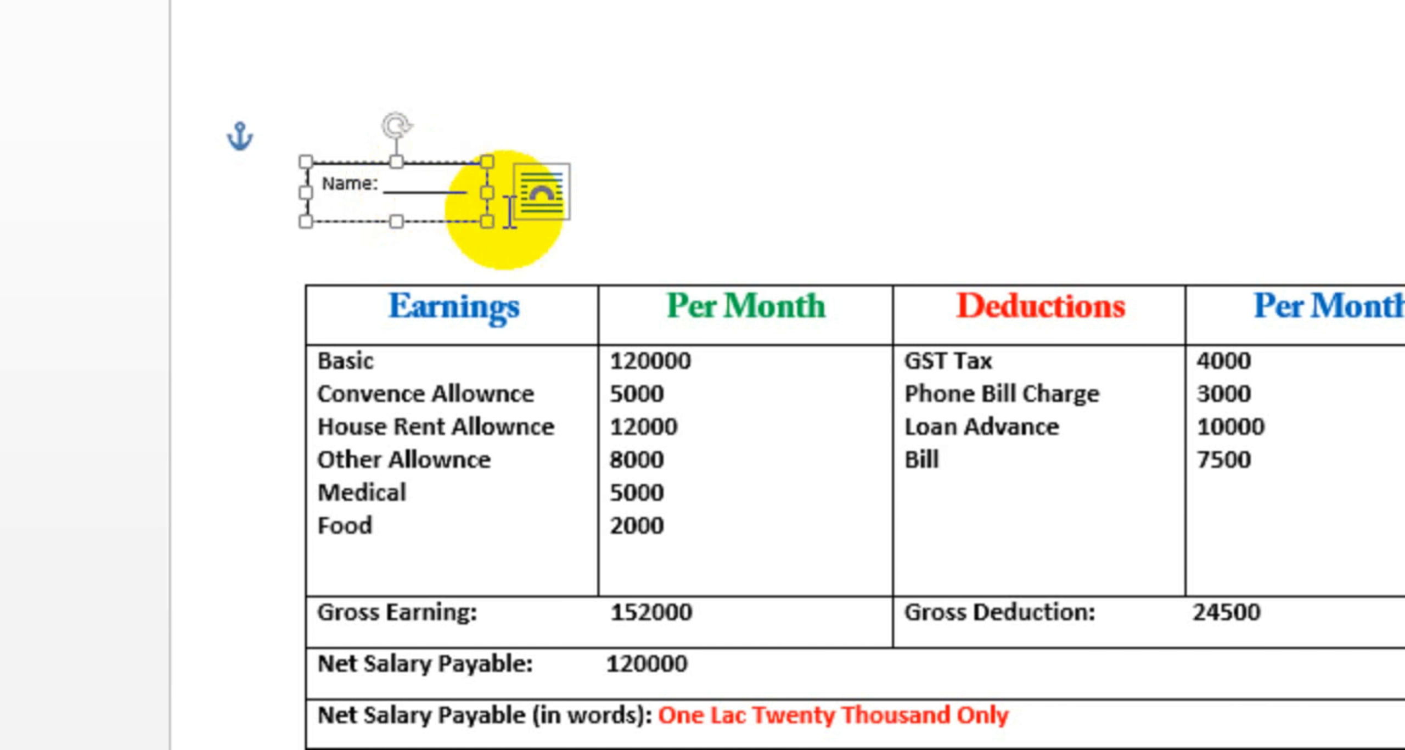
{"action": "left_click_drag", "start_coordinate": [487, 196], "coordinate": [538, 193]}
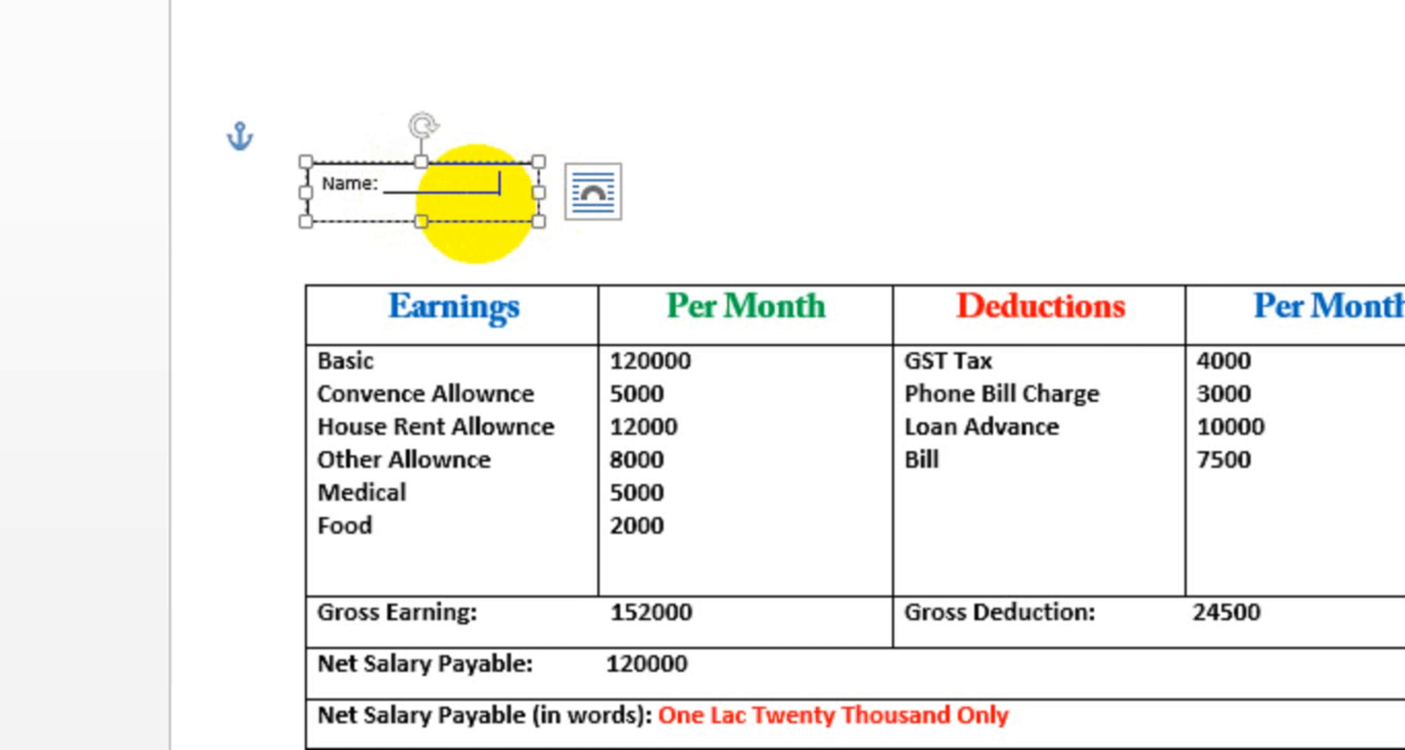
{"action": "type", "text": "_"}
Set the Name text box to no fill and no outline.
{"action": "left_click", "coordinate": [933, 71]}
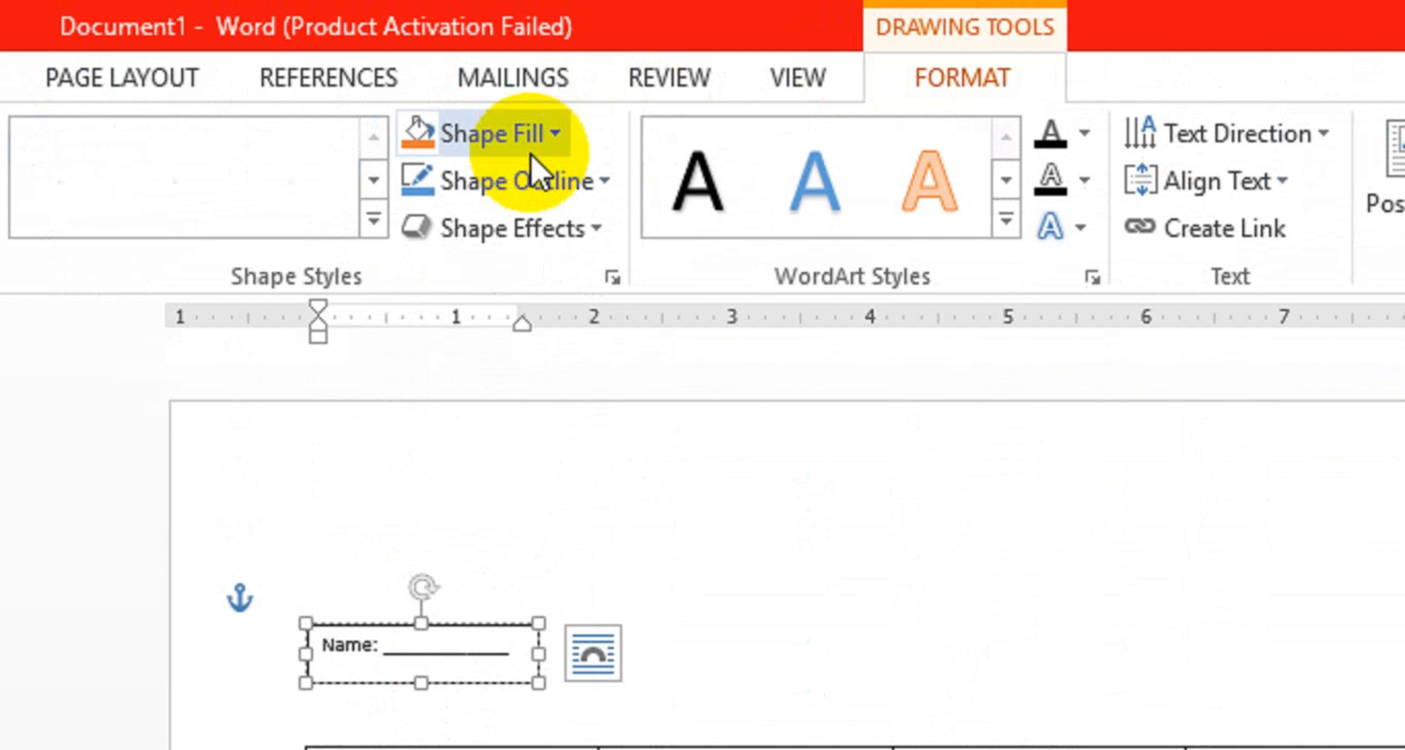
{"action": "left_click", "coordinate": [524, 149]}
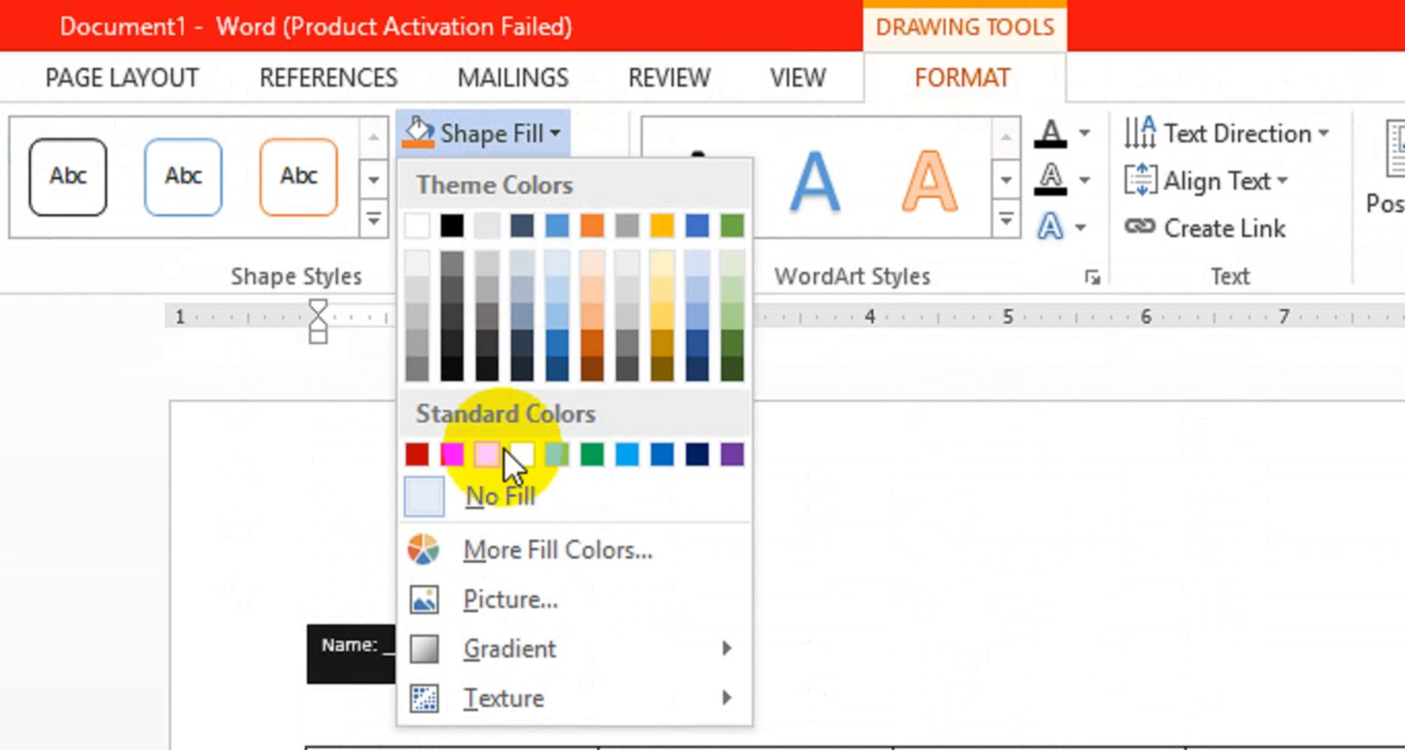
{"action": "left_click", "coordinate": [501, 499]}
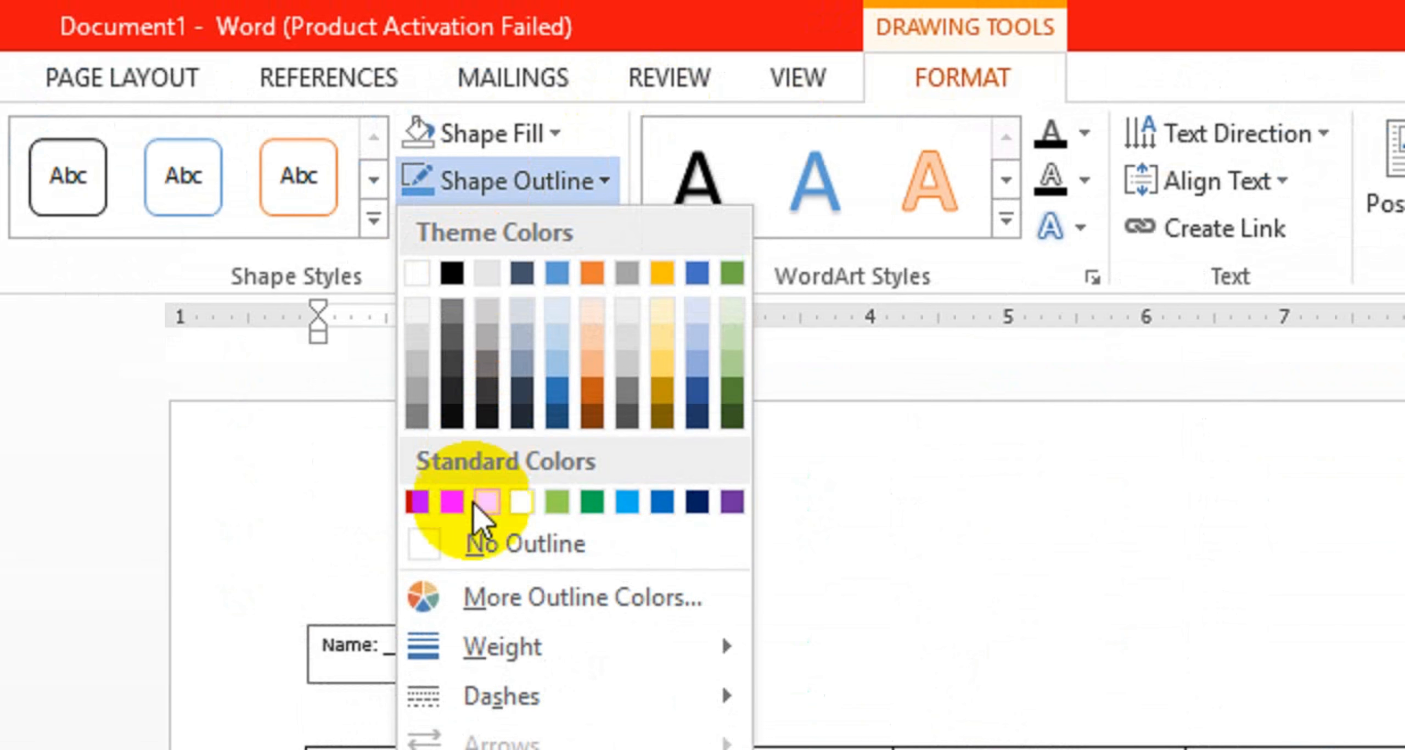
{"action": "left_click", "coordinate": [468, 549]}
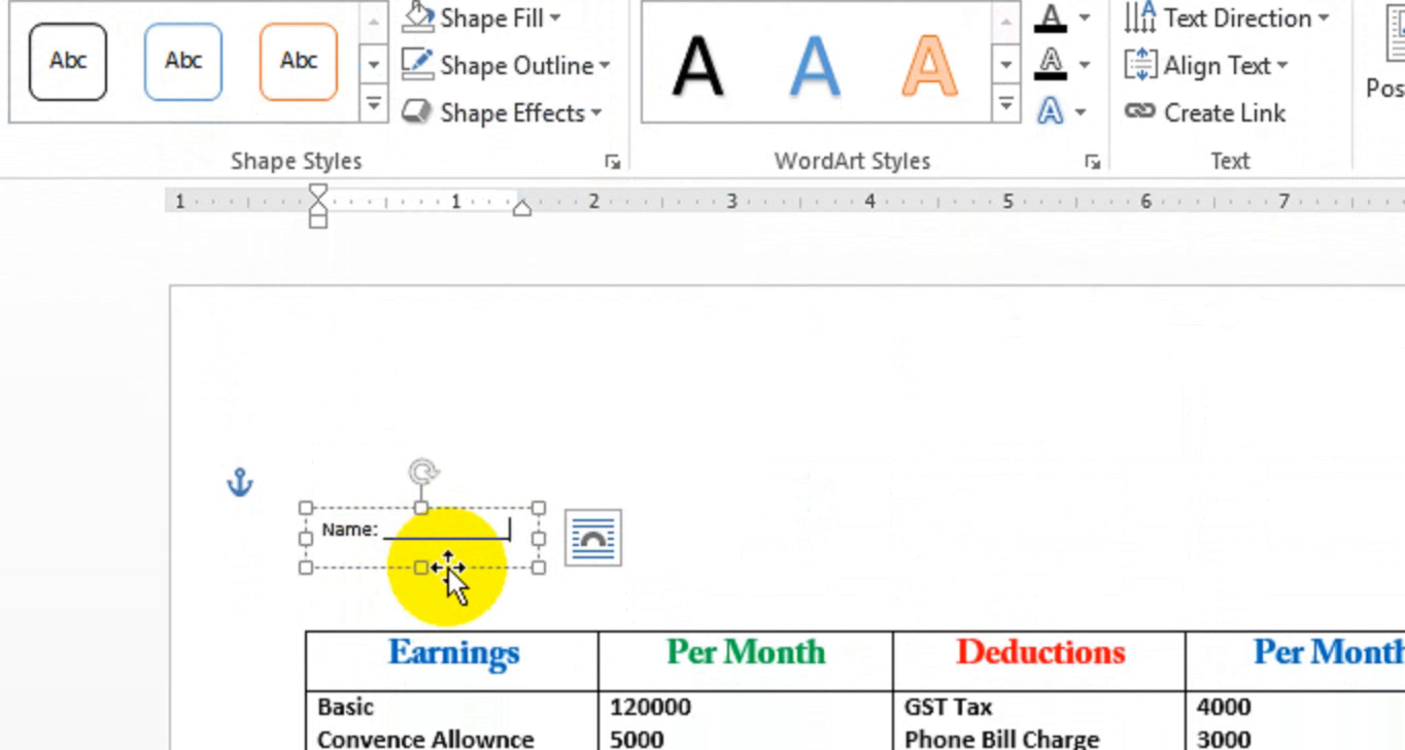
Copy the Name text box to its right, relabel it Bank A/c No:, and duplicate the widened box farther right.
{"action": "left_click_drag", "start_coordinate": [454, 565], "coordinate": [778, 564]}
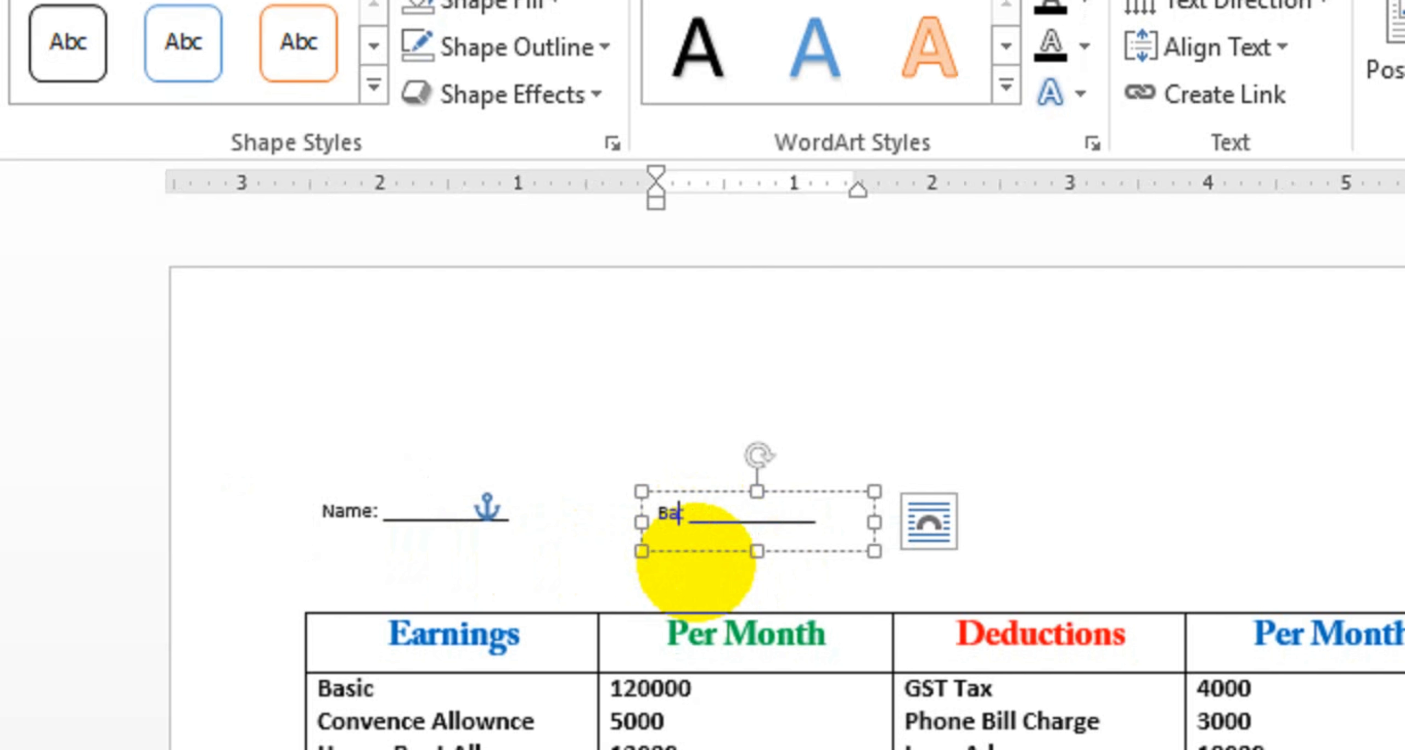
{"action": "type", "text": "A"}
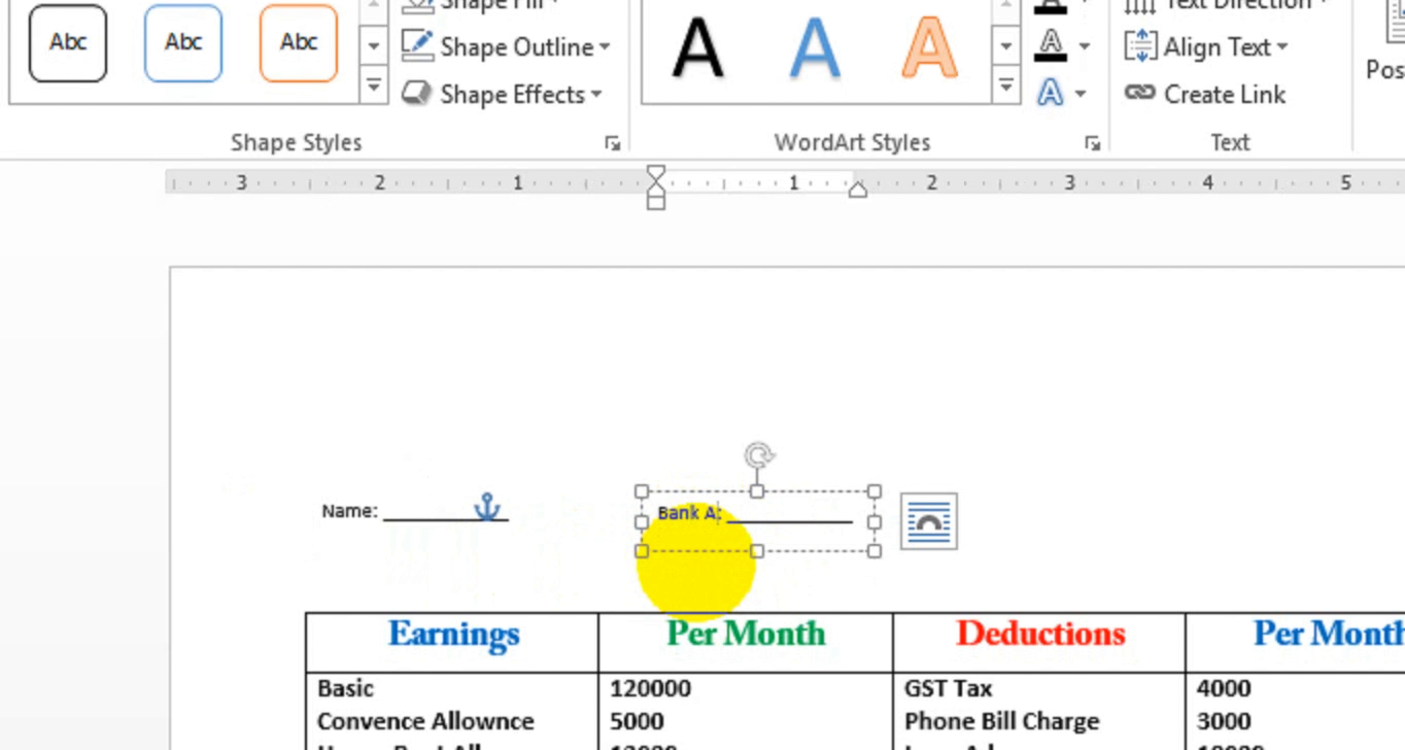
{"action": "type", "text": "/C"}
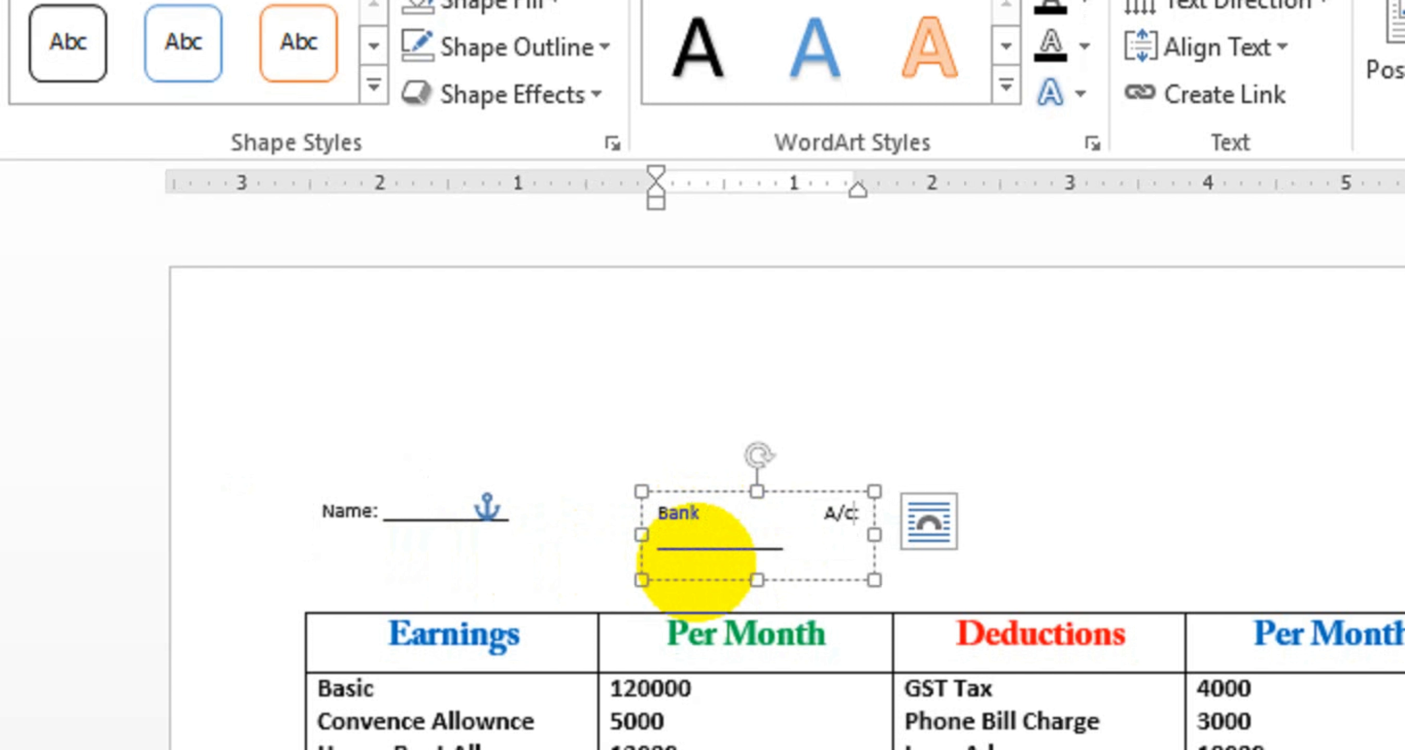
{"action": "type", "text": "N"}
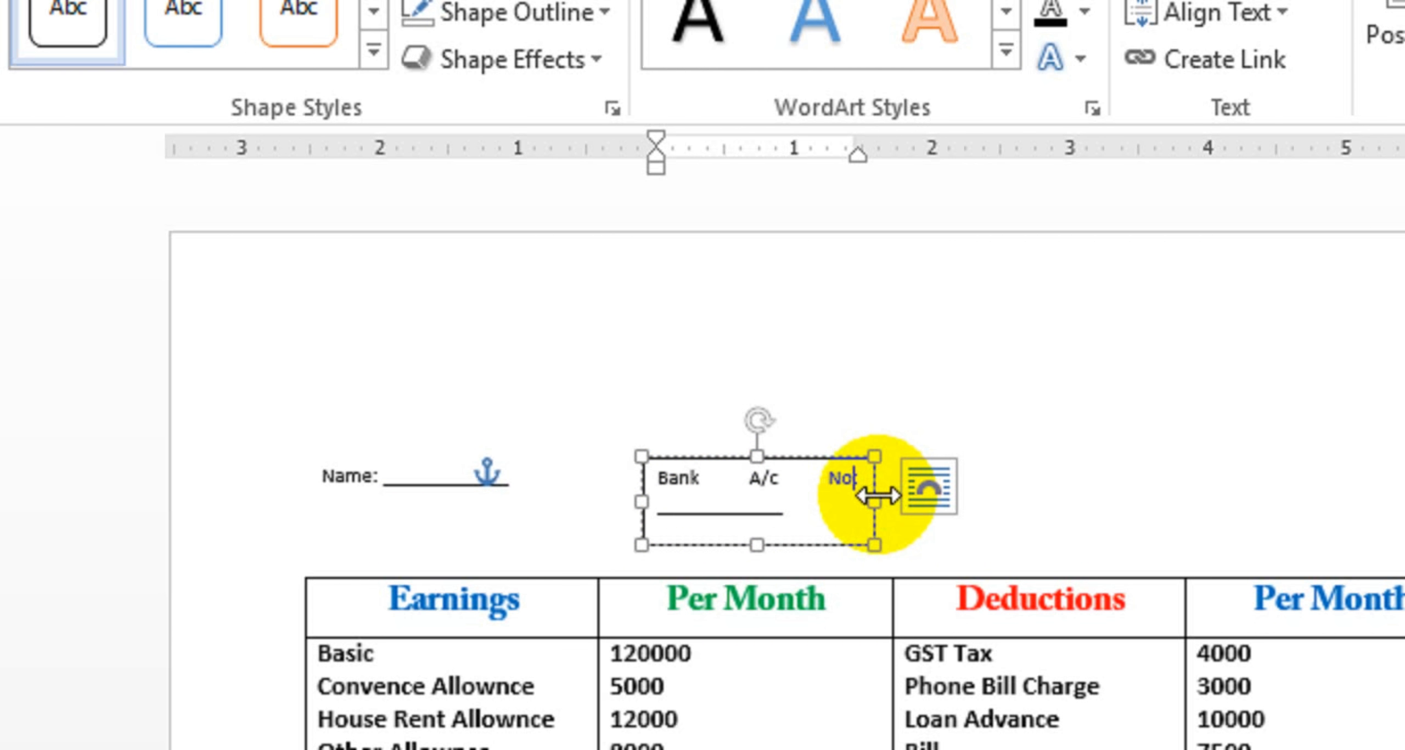
{"action": "type", "text": "o"}
{"action": "left_click_drag", "start_coordinate": [879, 496], "coordinate": [1318, 522]}
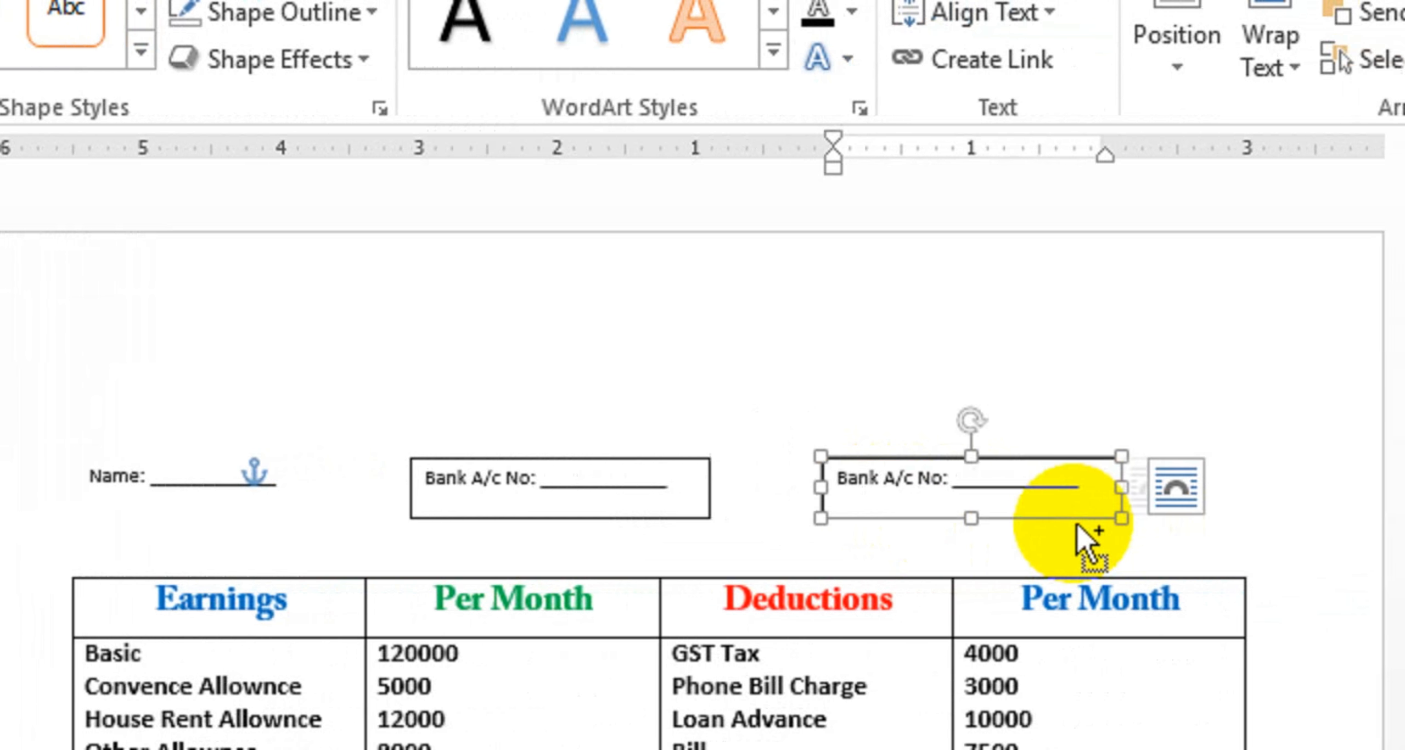
Remove the outline from both Bank A/c No boxes and relabel the second one Branch Name:.
{"action": "left_click", "coordinate": [677, 489]}
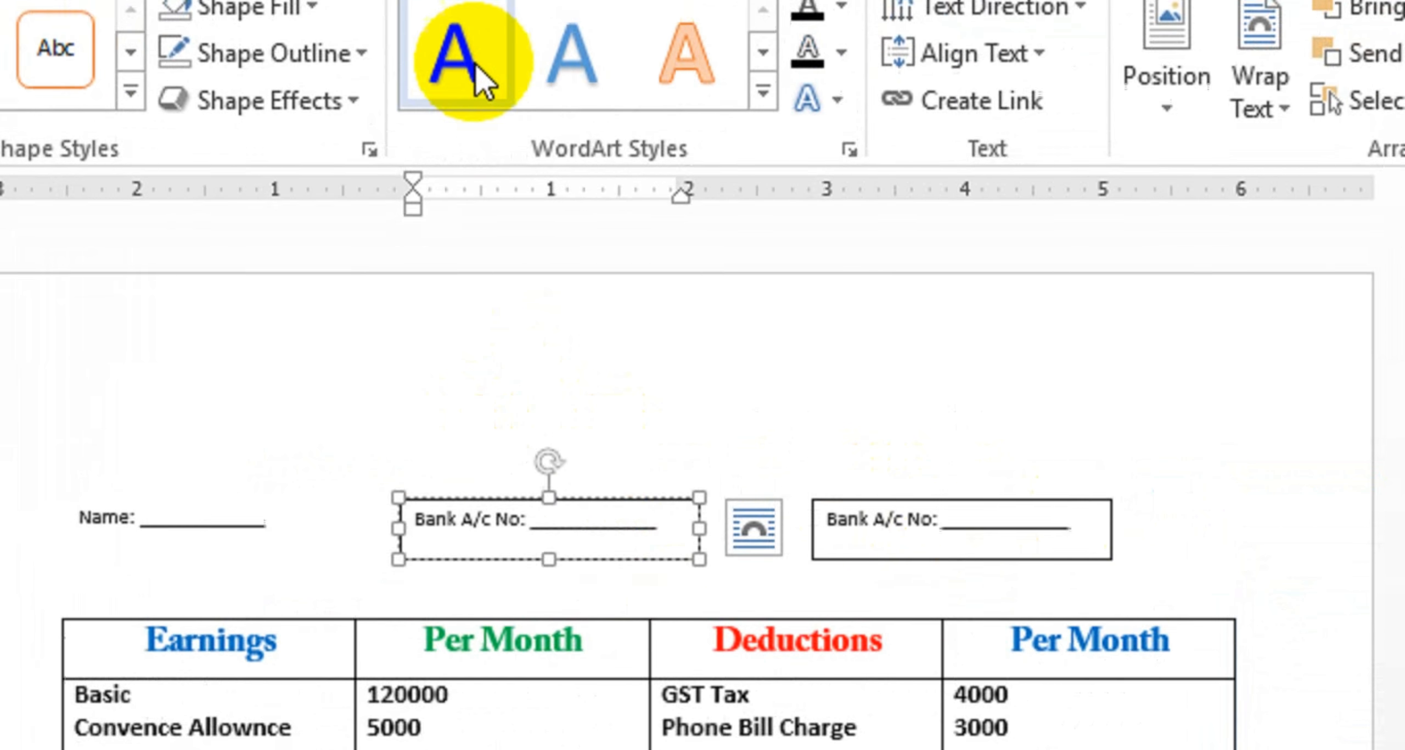
{"action": "left_click", "coordinate": [347, 154]}
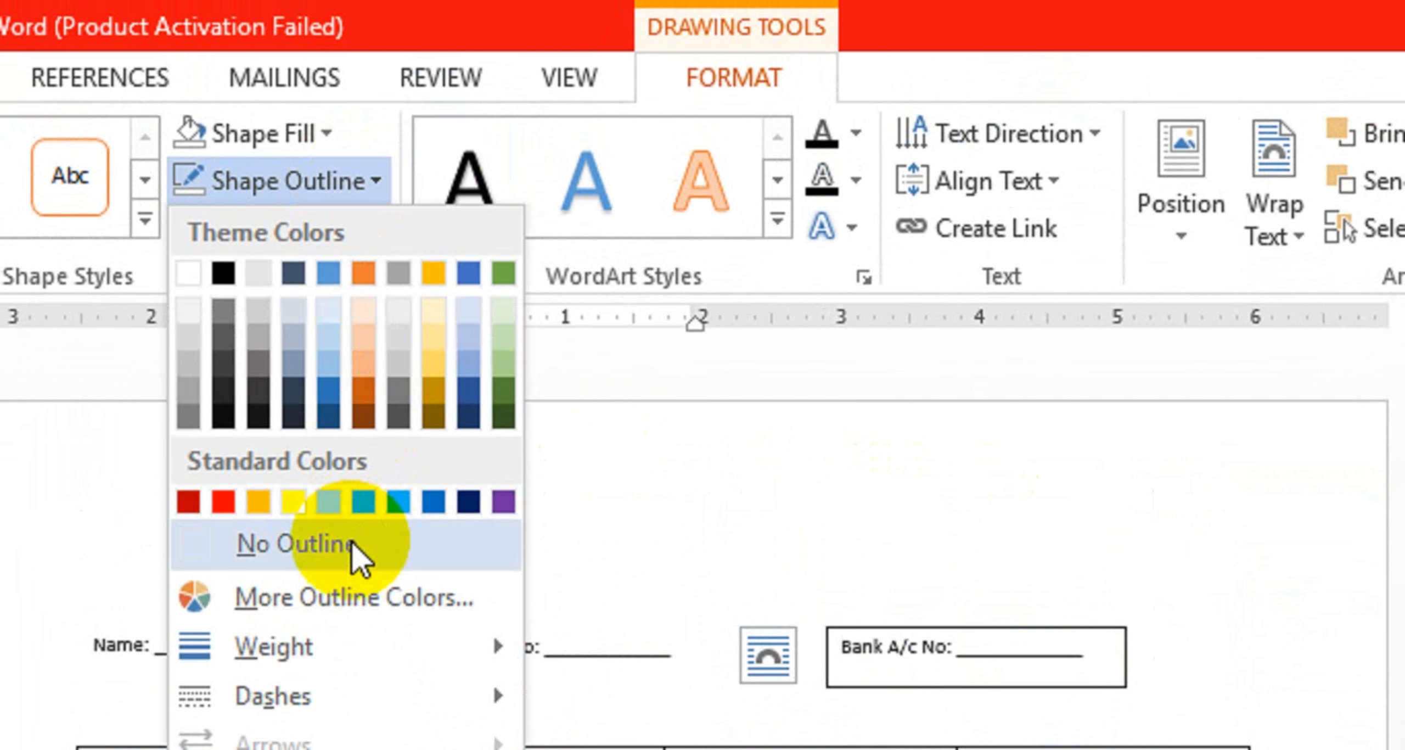
{"action": "left_click", "coordinate": [345, 513]}
{"action": "left_click", "coordinate": [885, 651]}
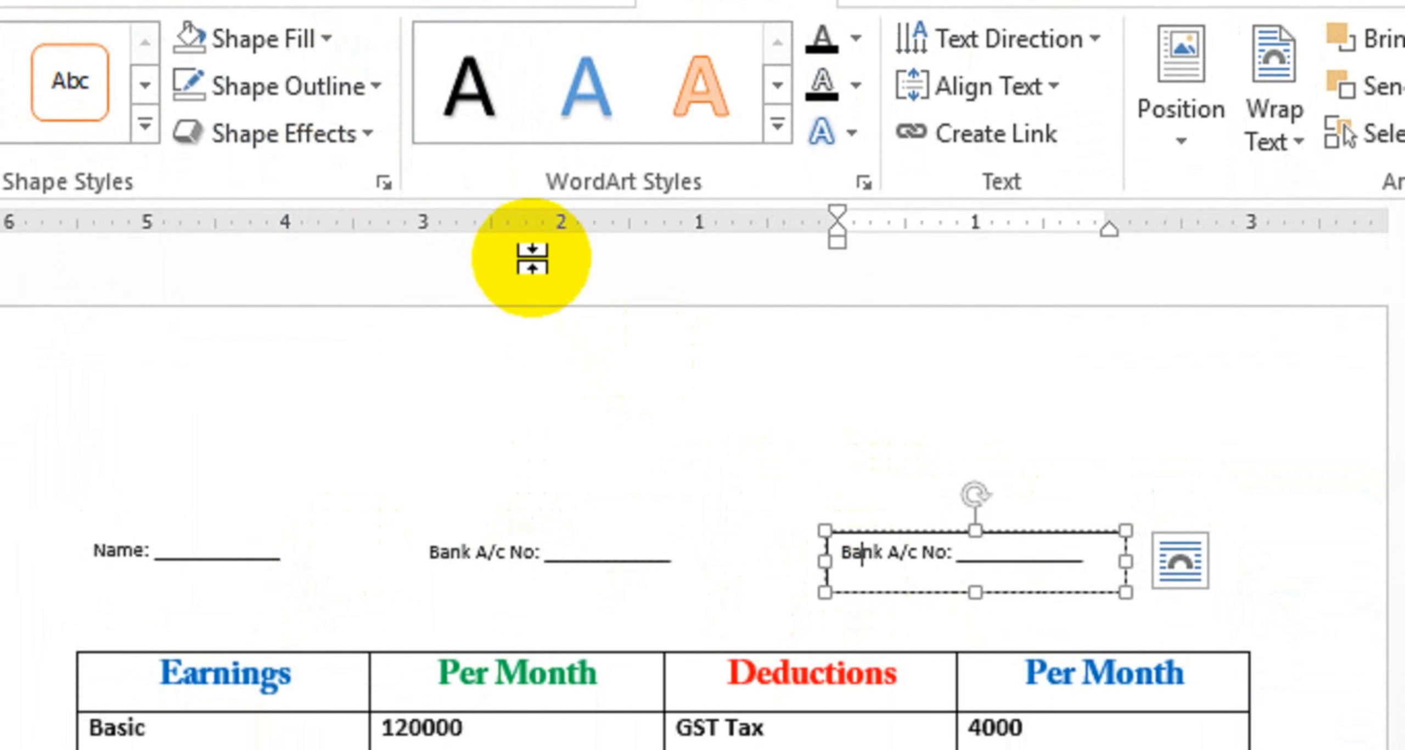
{"action": "left_click", "coordinate": [357, 159]}
{"action": "left_click", "coordinate": [318, 499]}
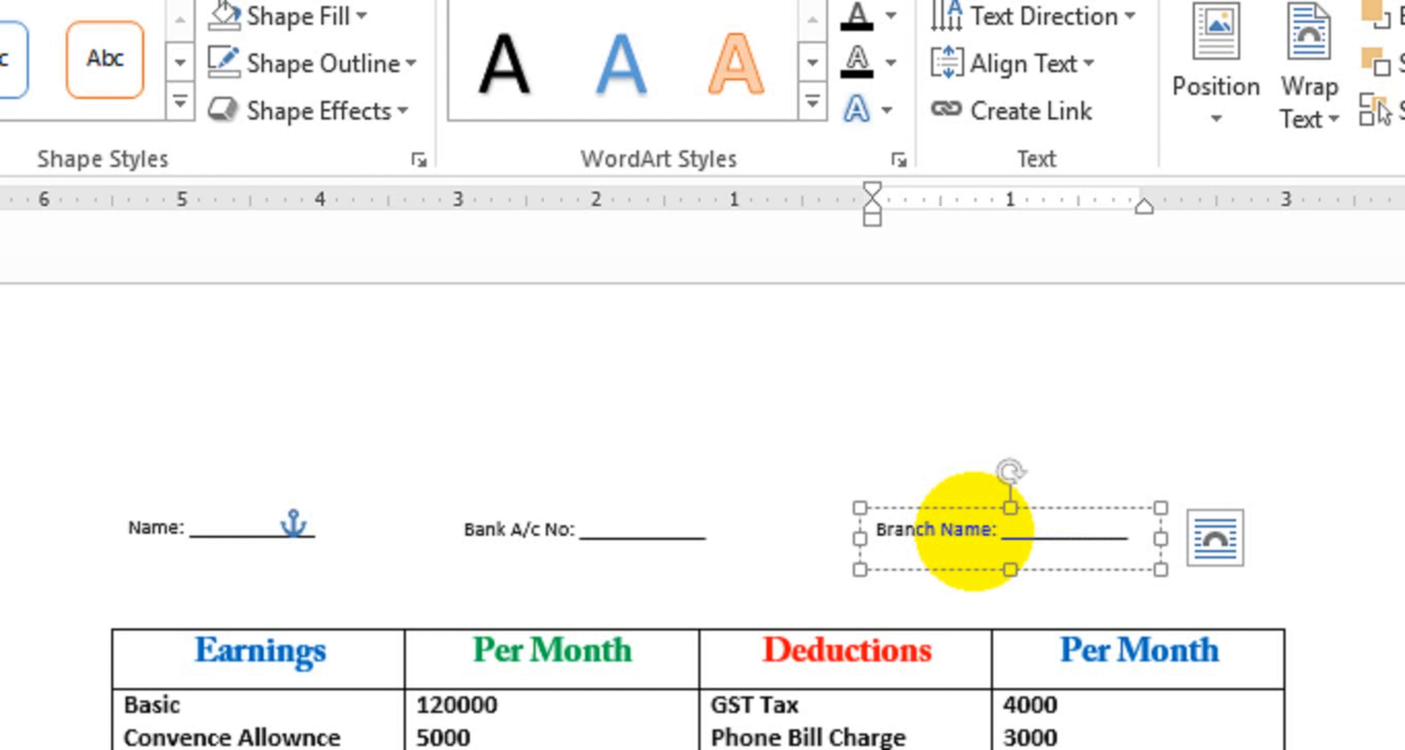
Nudge the Bank A/c No text box slightly to the right between its neighbours.
{"action": "left_click", "coordinate": [670, 540]}
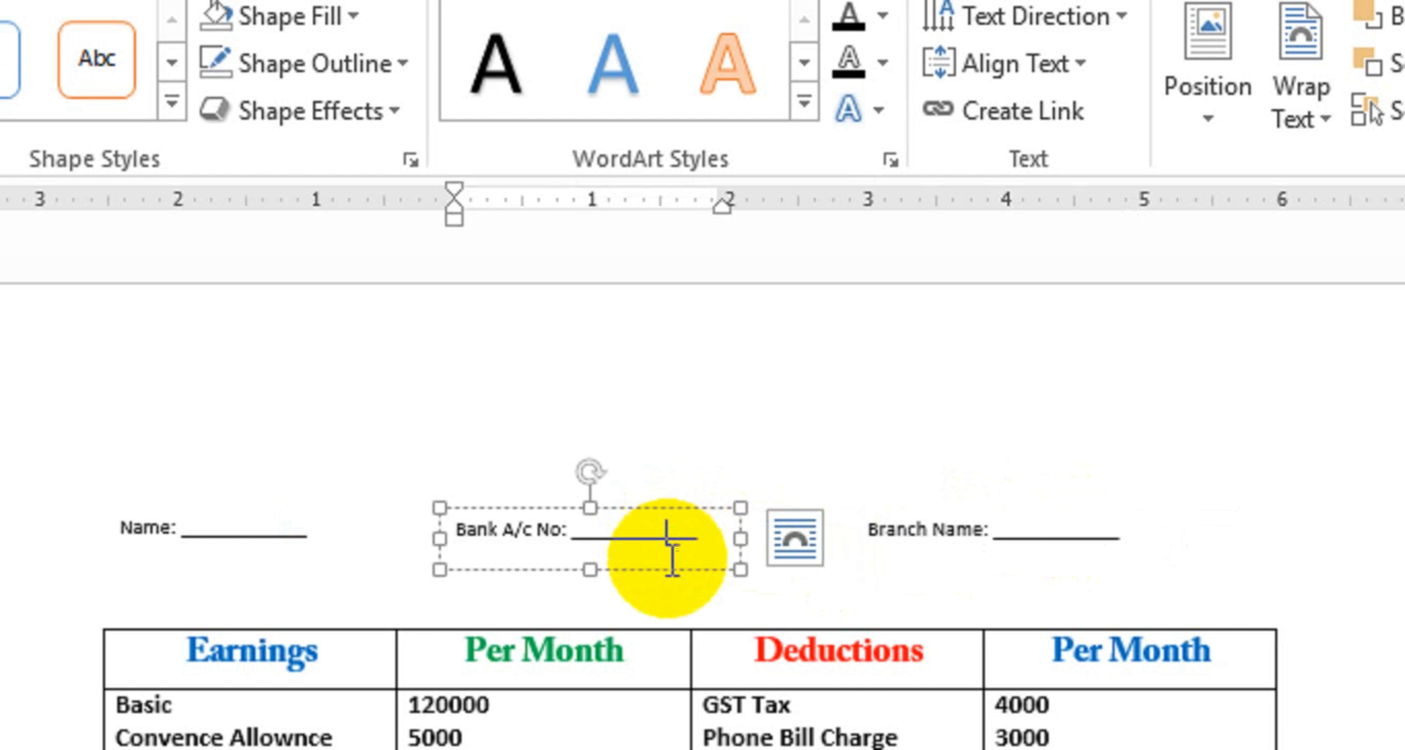
{"action": "left_click", "coordinate": [672, 564]}
{"action": "key", "text": "Right"}
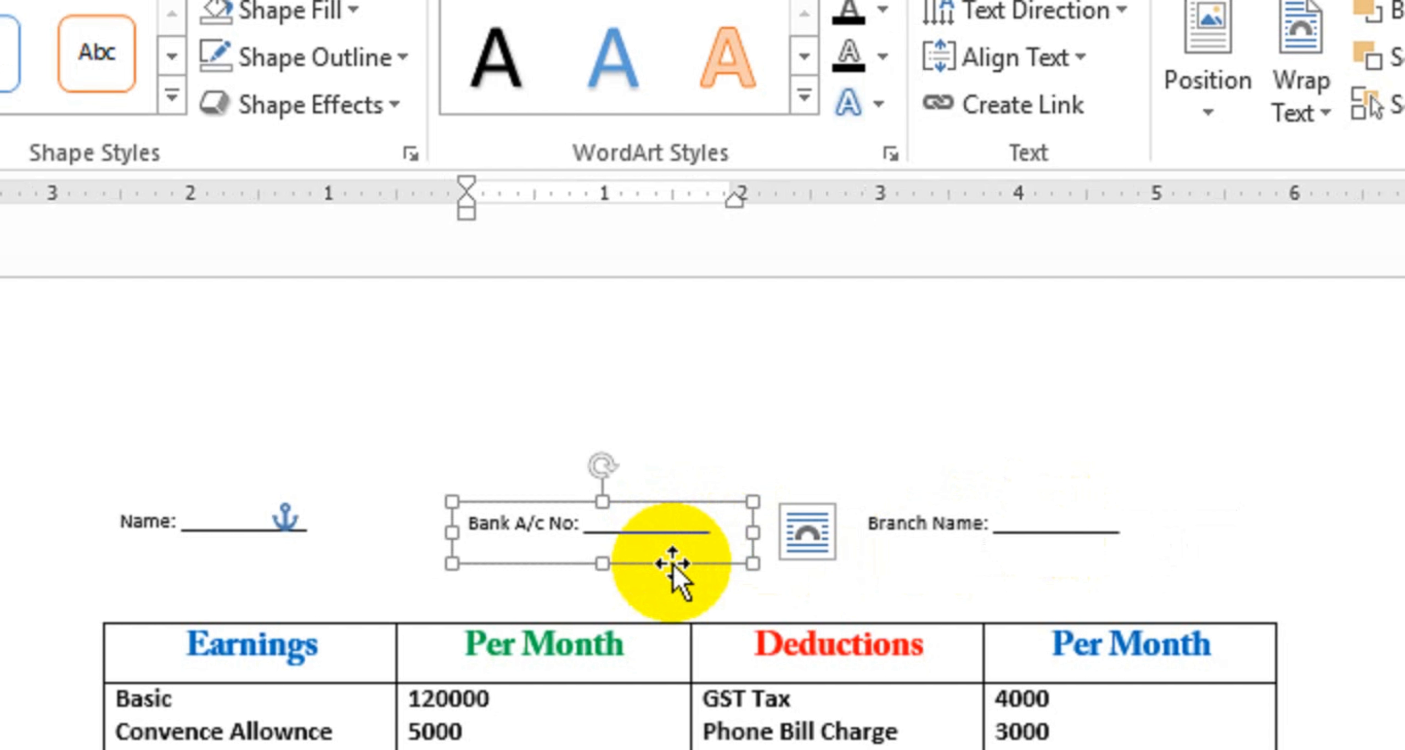
Copy the Name, Bank A/c No and Branch Name text boxes together to a second row directly above.
{"action": "left_click", "coordinate": [975, 522], "text": "shift"}
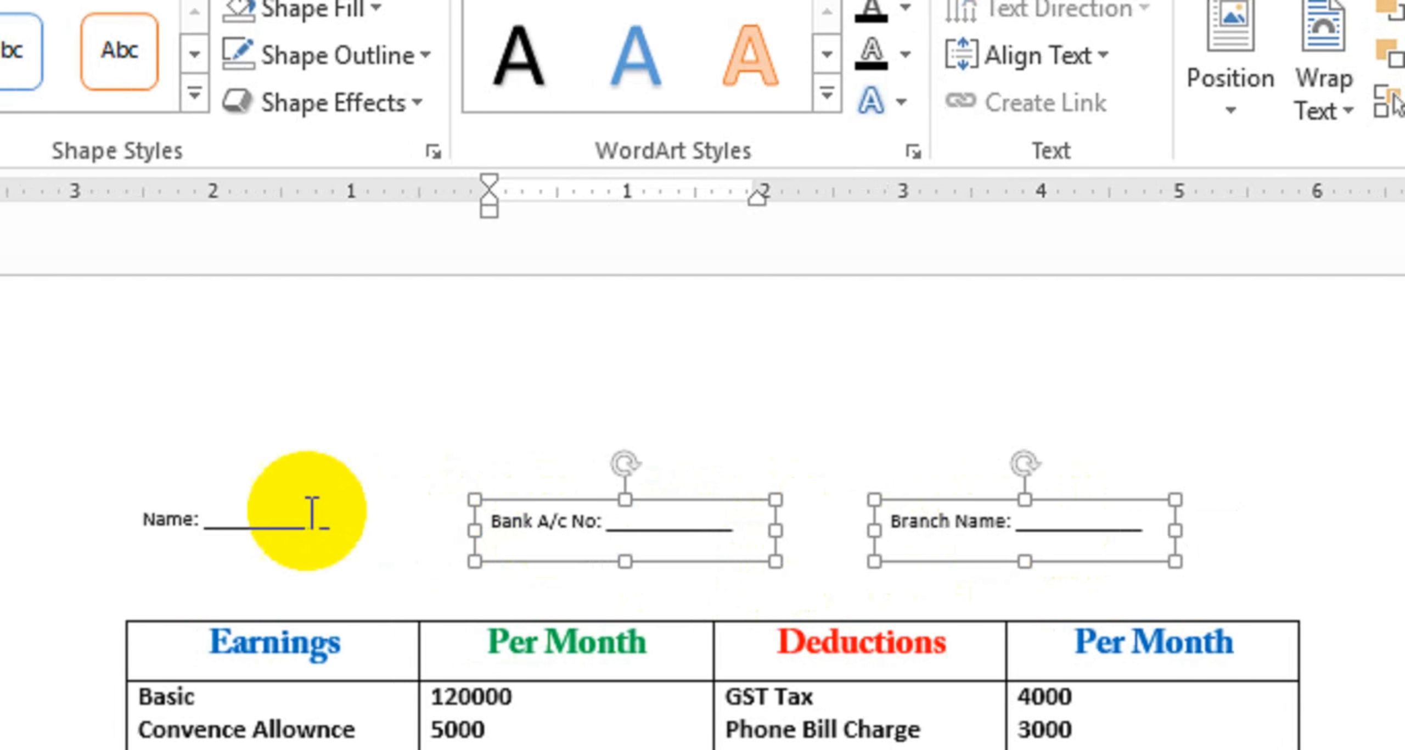
{"action": "left_click", "coordinate": [275, 527], "text": "shift"}
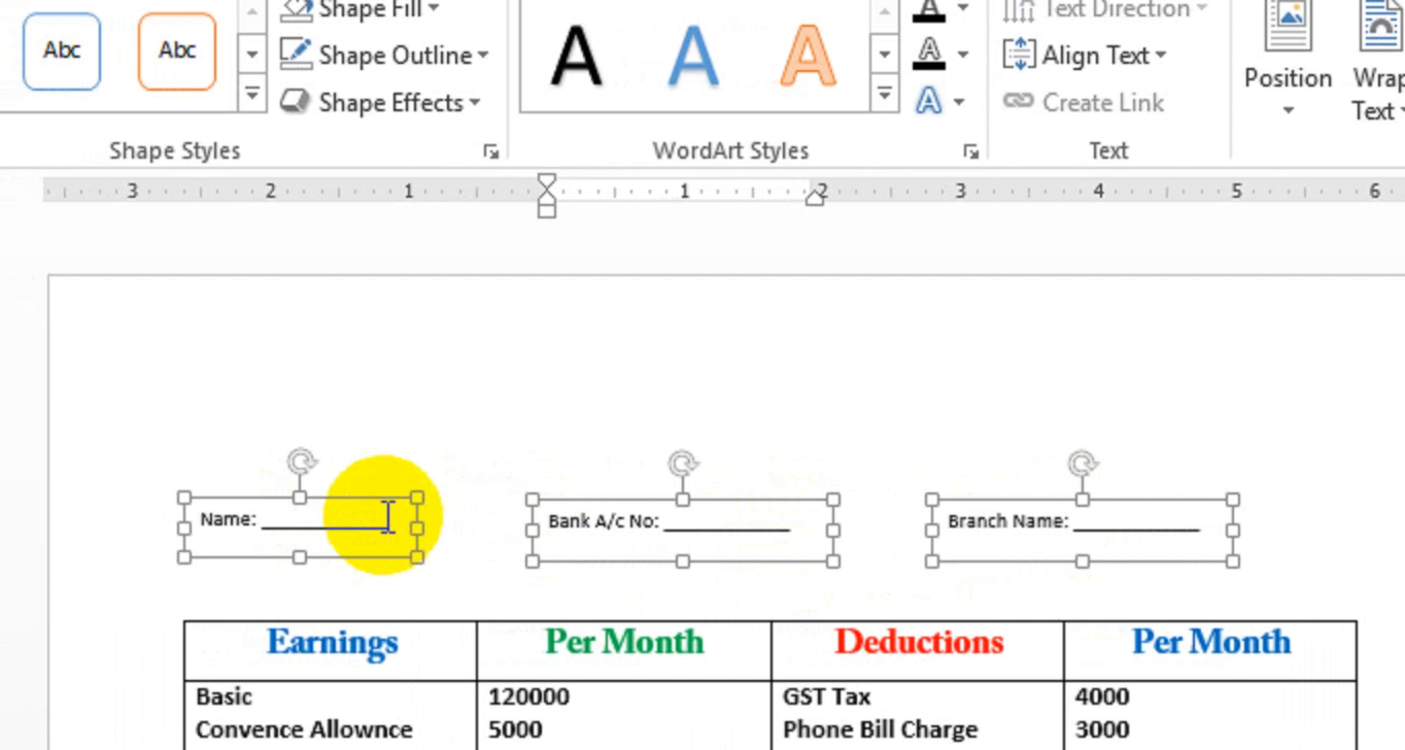
{"action": "left_click_drag", "start_coordinate": [376, 498], "coordinate": [370, 411]}
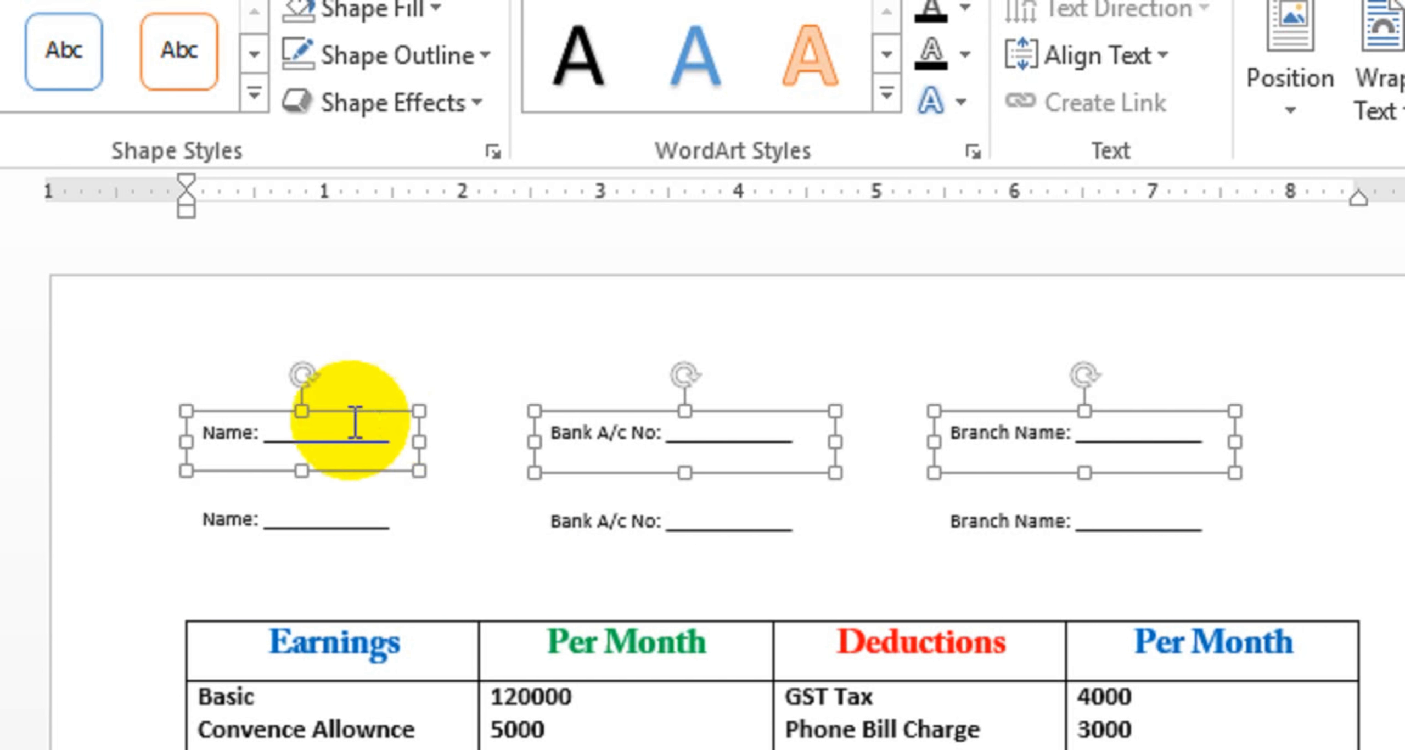
Relabel the upper row of text boxes Emp No:, Department: and Bank Name:, ignoring the spelling flag on Emp.
{"action": "left_click", "coordinate": [336, 433]}
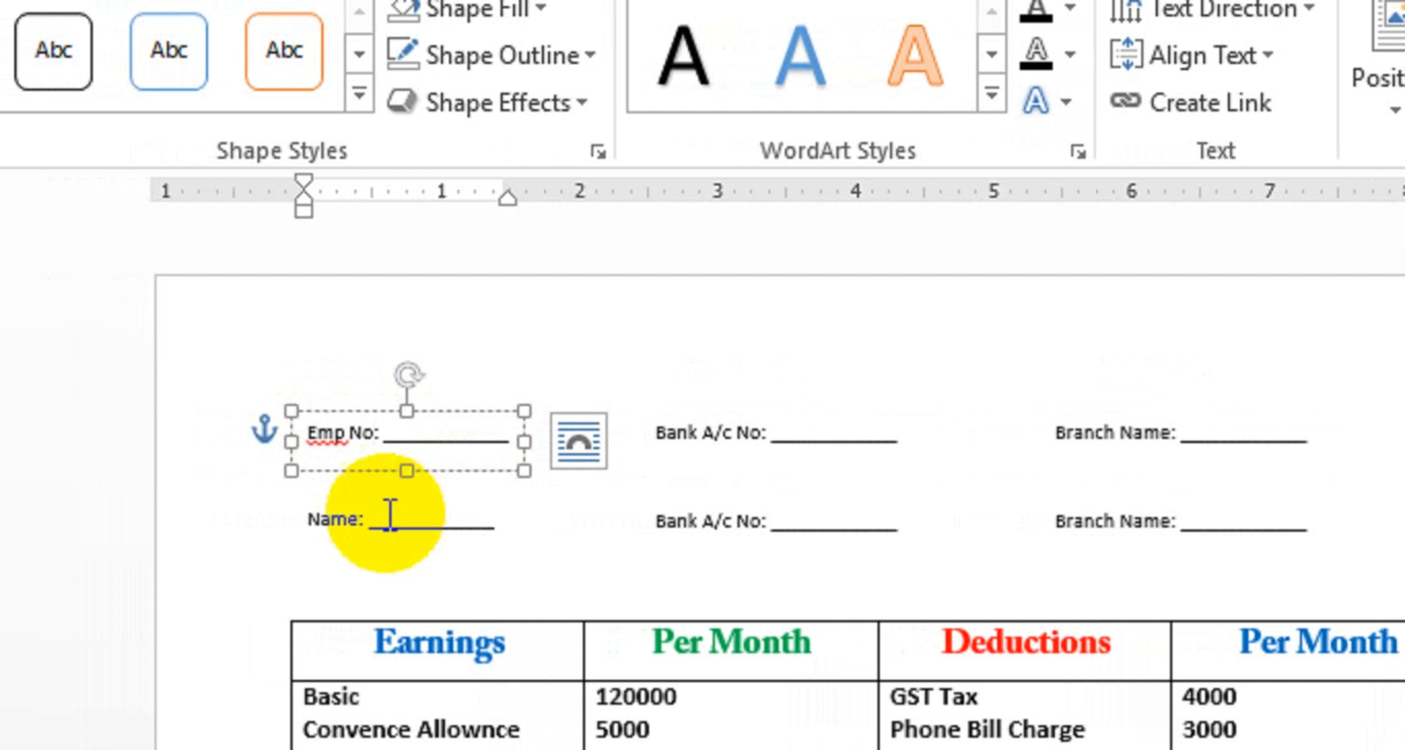
{"action": "right_click", "coordinate": [358, 437]}
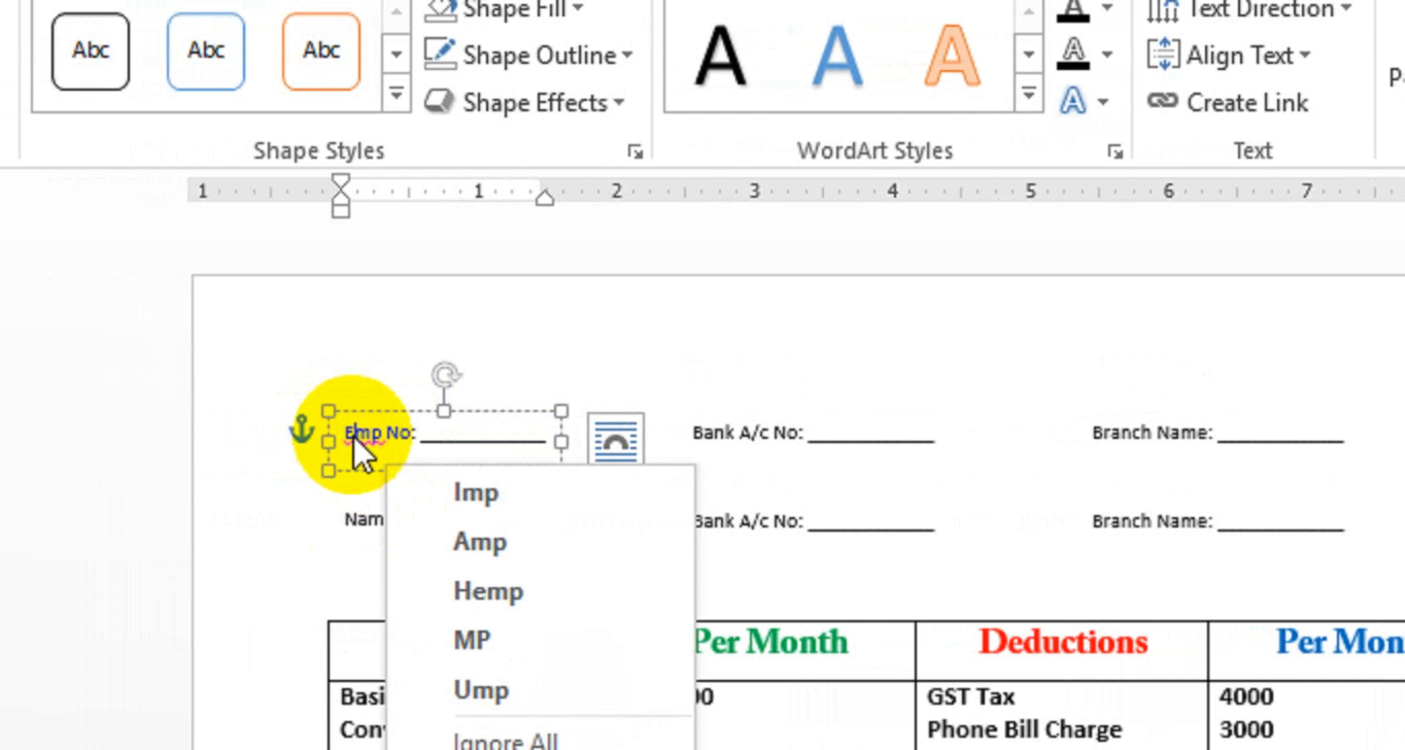
{"action": "left_click", "coordinate": [505, 741]}
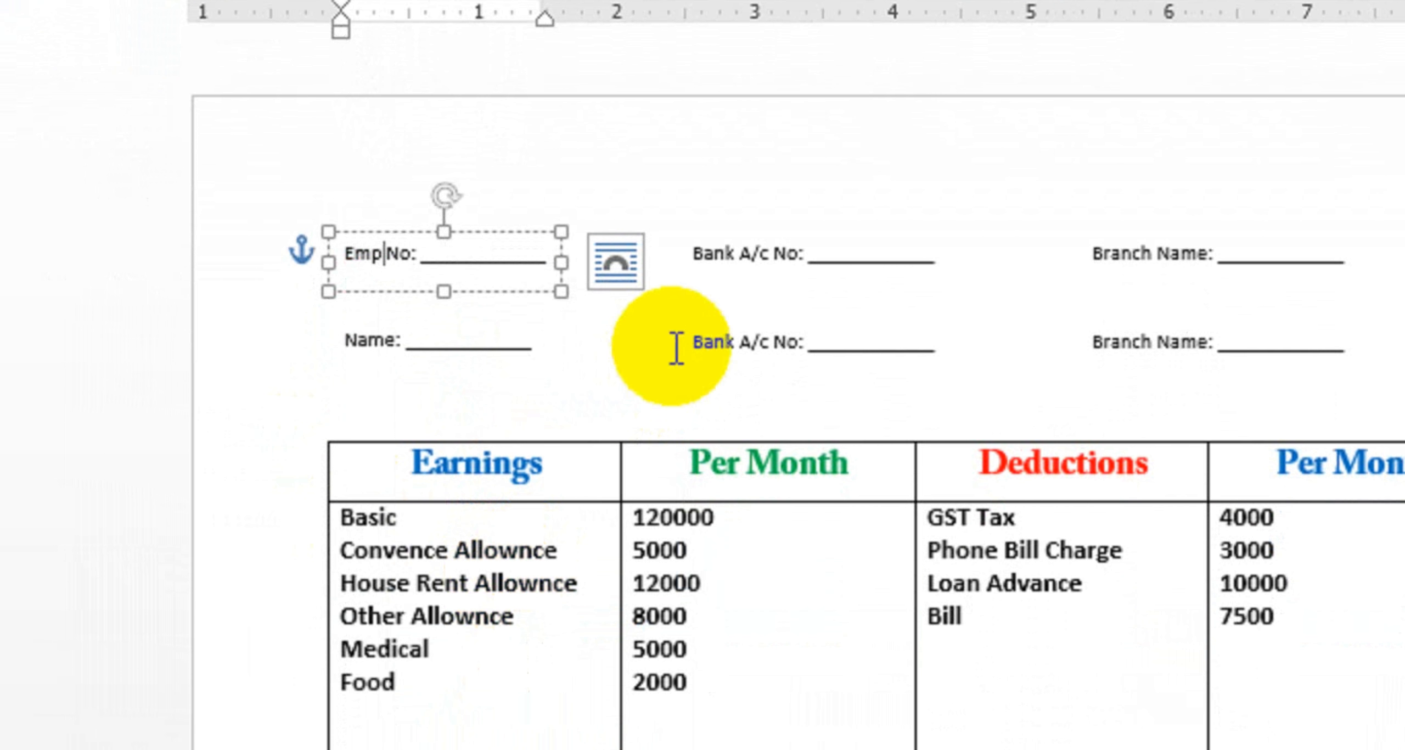
{"action": "left_click", "coordinate": [801, 257]}
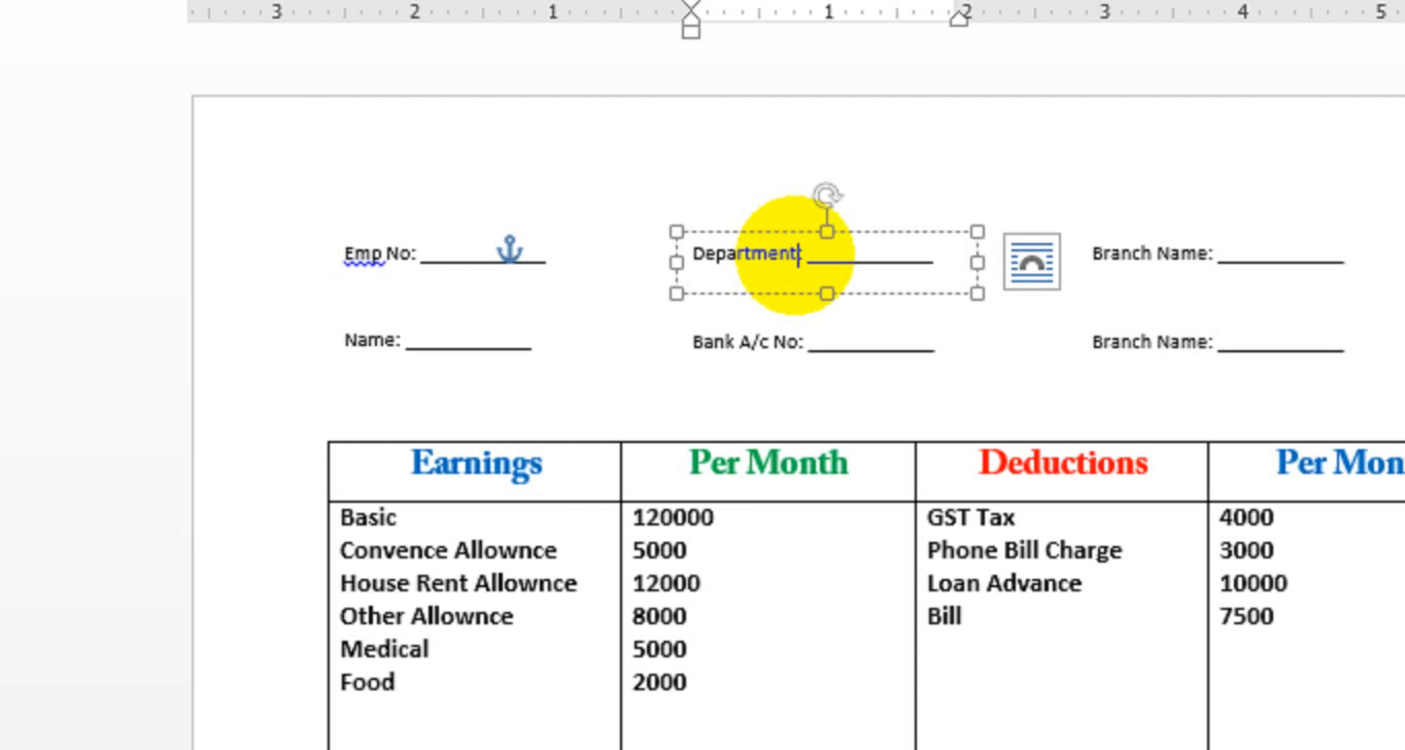
{"action": "left_click", "coordinate": [1115, 252]}
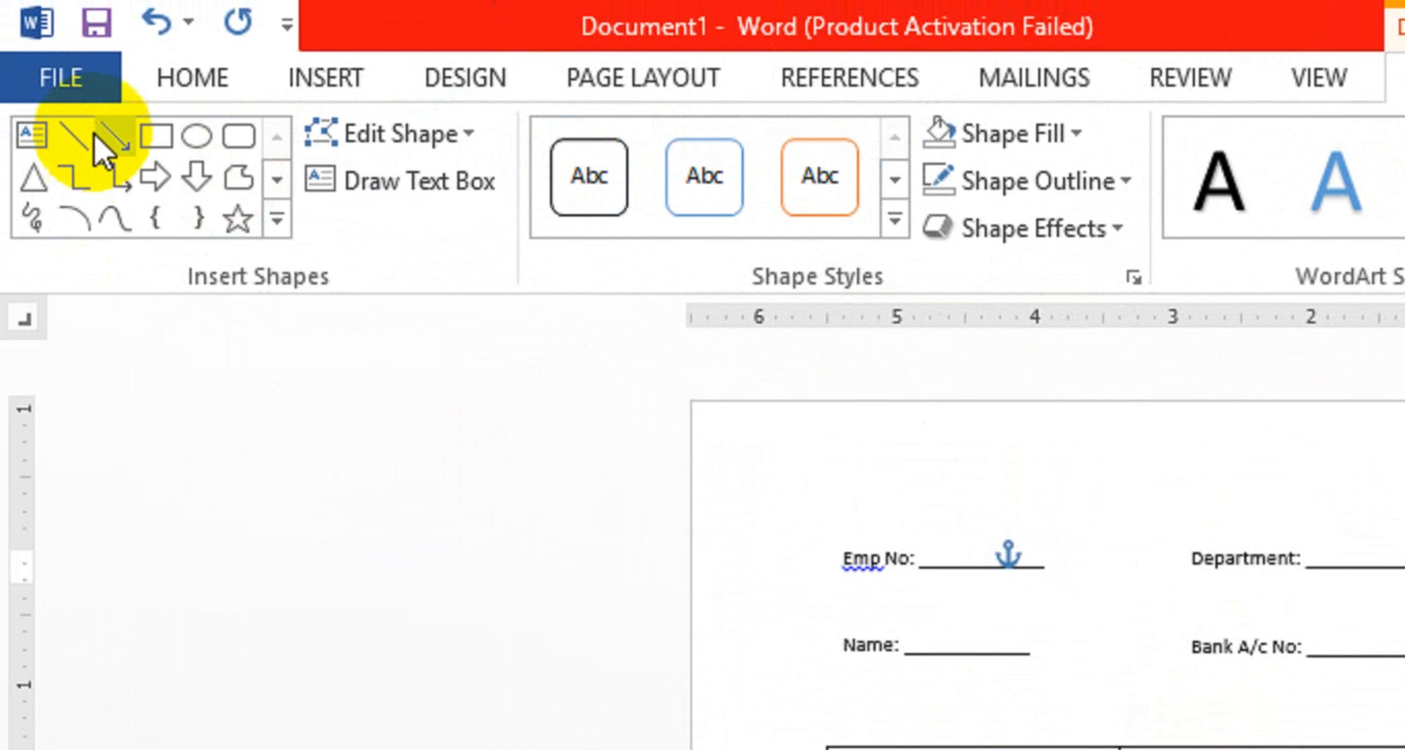
Draw a horizontal line across the table's width above the upper row of text boxes and color it black.
{"action": "left_click", "coordinate": [79, 135]}
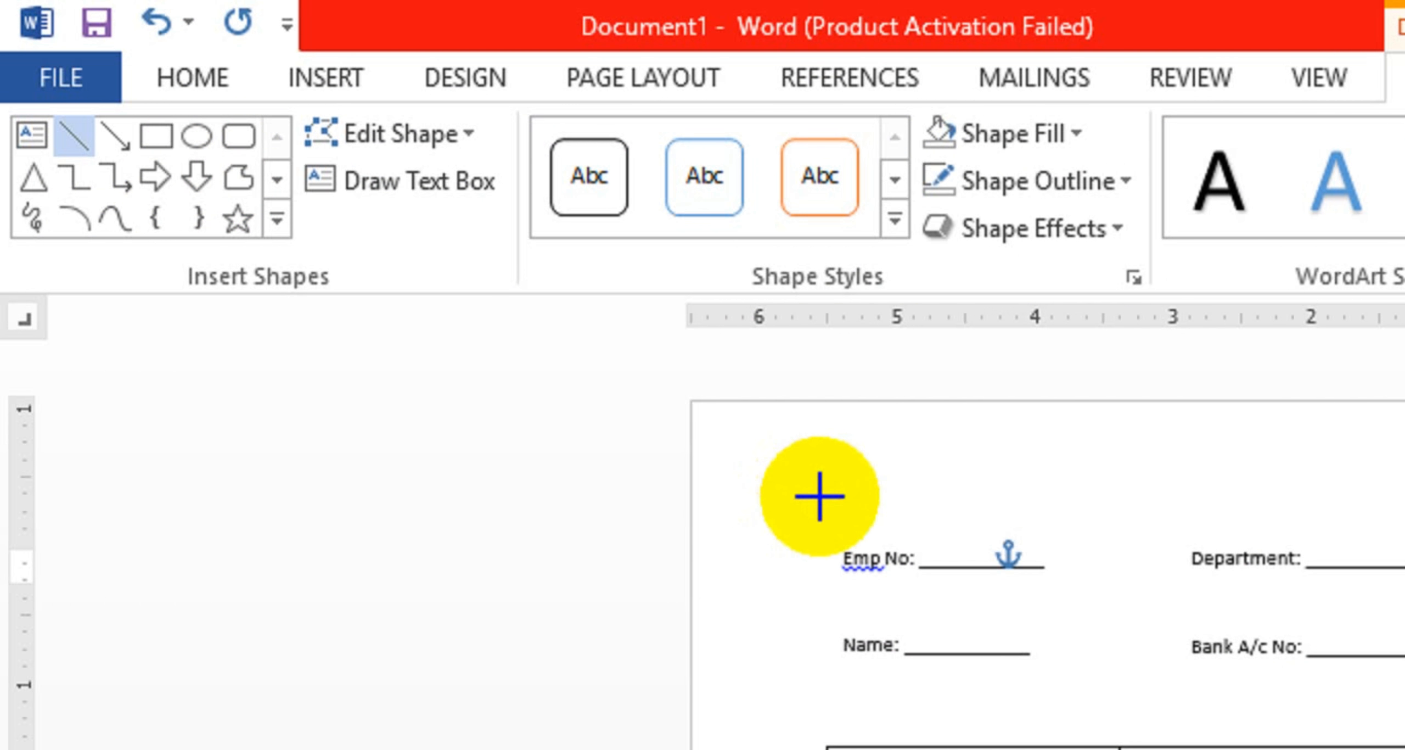
{"action": "mouse_move", "coordinate": [820, 497]}
{"action": "left_mouse_down"}
{"action": "mouse_move", "coordinate": [1404, 475]}
{"action": "mouse_move", "coordinate": [1404, 499]}
{"action": "left_mouse_up"}
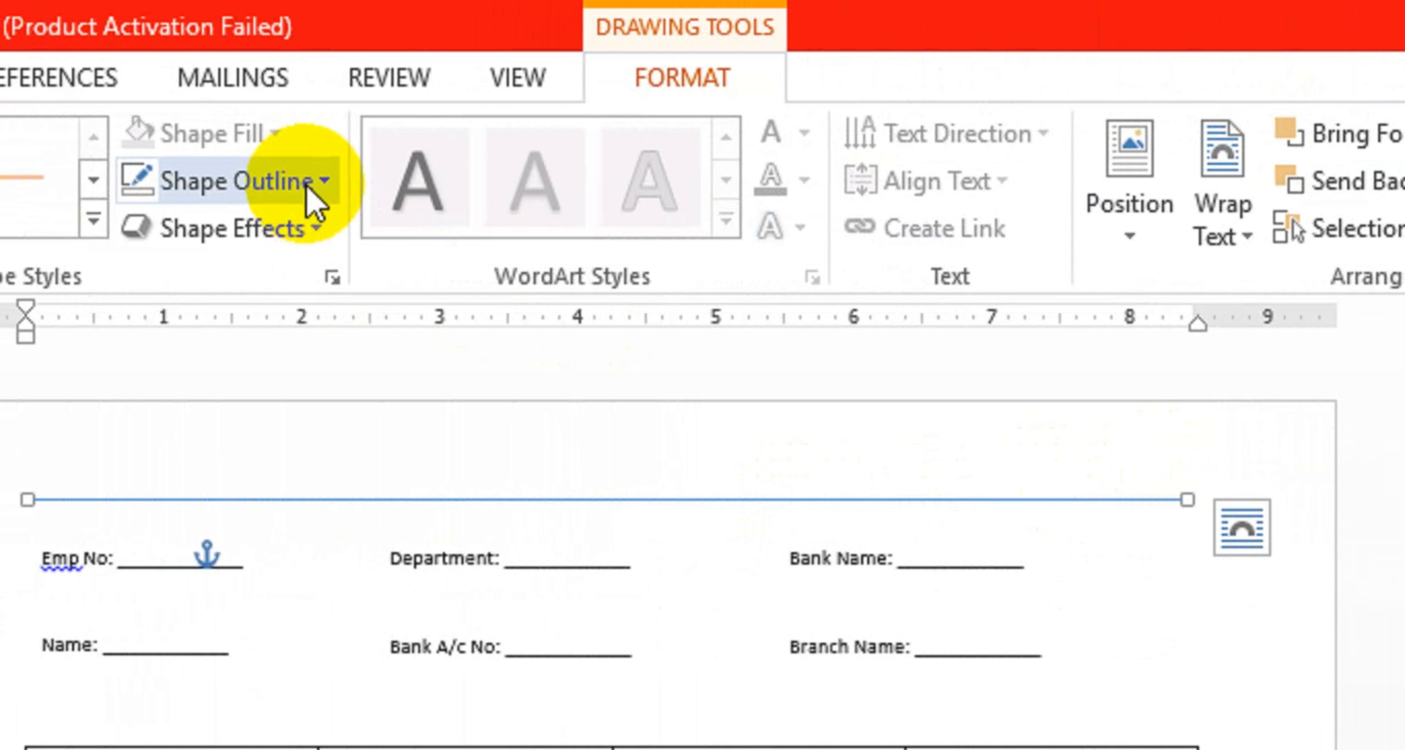
{"action": "left_click", "coordinate": [209, 184]}
{"action": "left_click", "coordinate": [141, 433]}
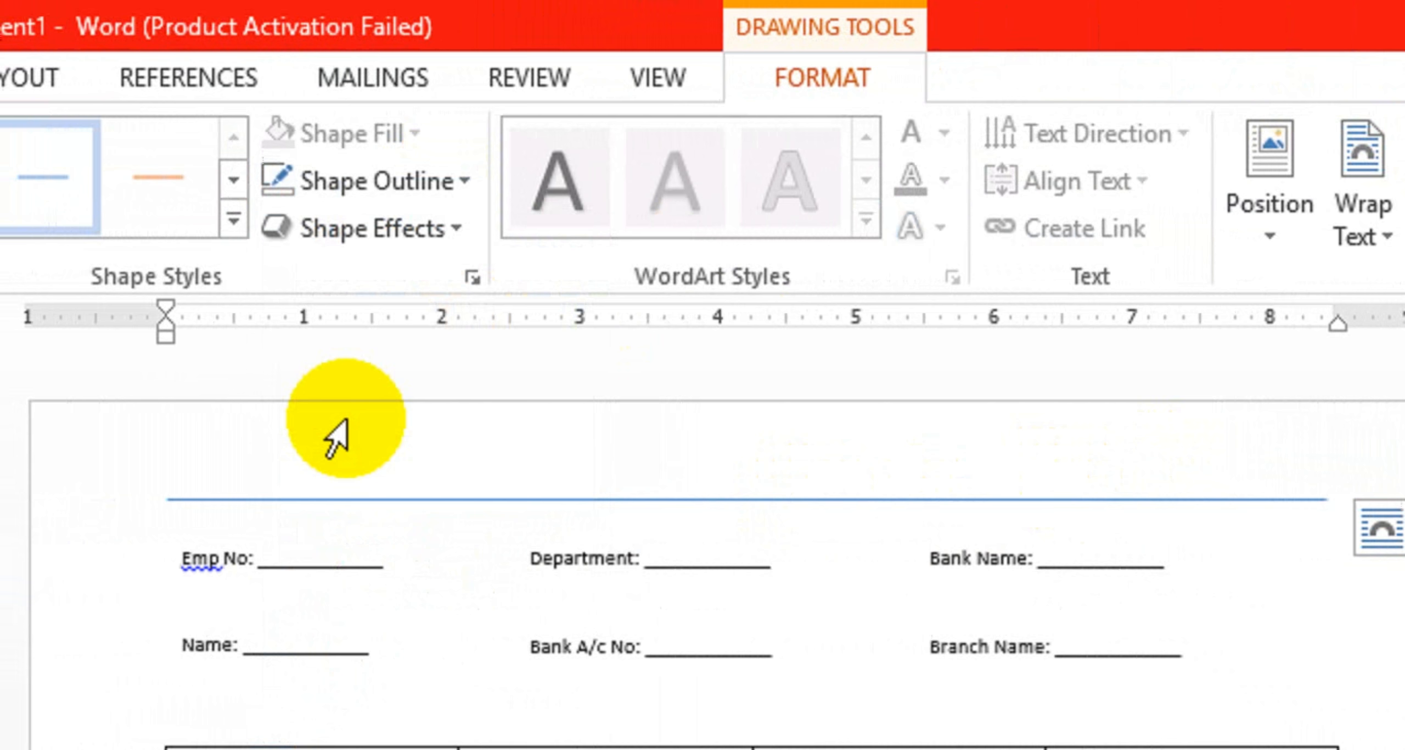
Set the weight of the horizontal line above the text boxes to 1½ pt.
{"action": "left_click", "coordinate": [360, 186]}
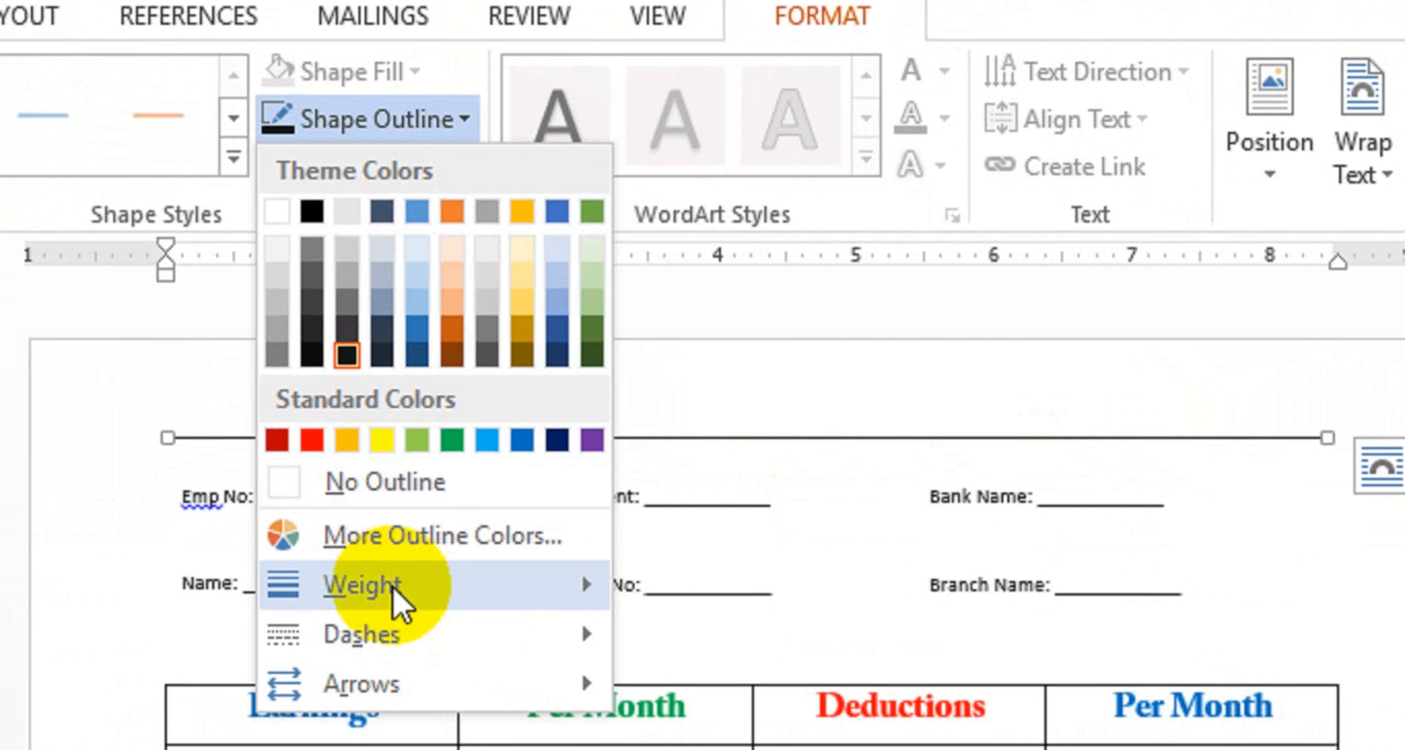
{"action": "mouse_move", "coordinate": [393, 589]}
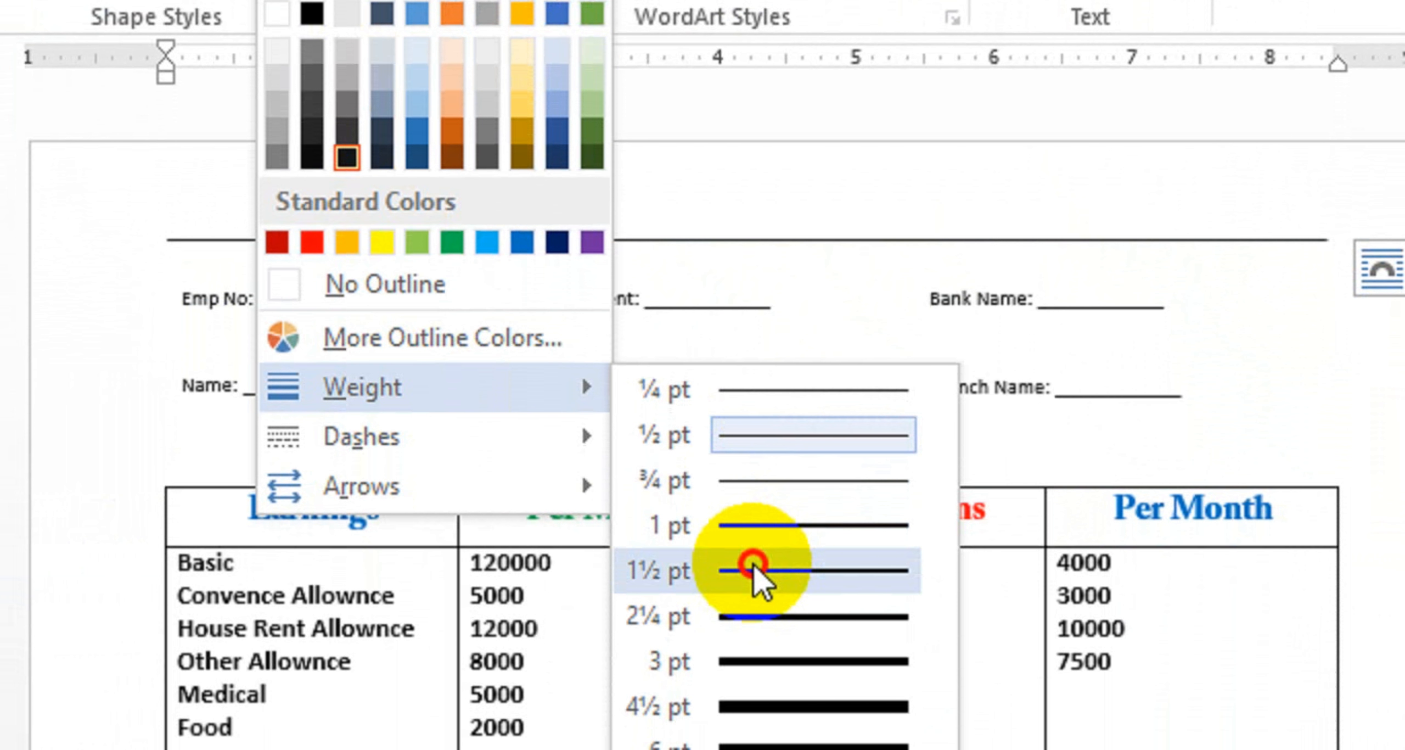
{"action": "left_click", "coordinate": [753, 565]}
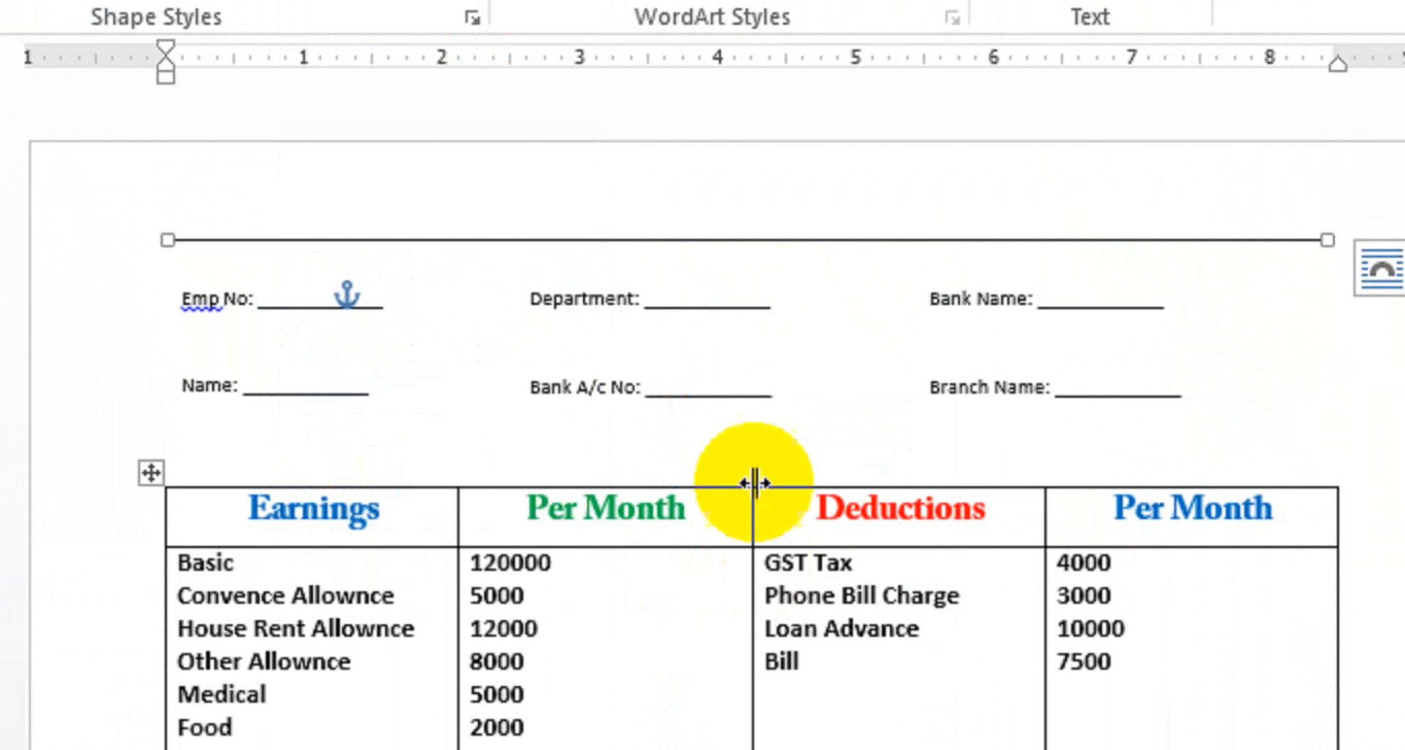
Select all six employee and bank detail text boxes and move them down together to just above the table.
{"action": "left_click", "coordinate": [697, 384]}
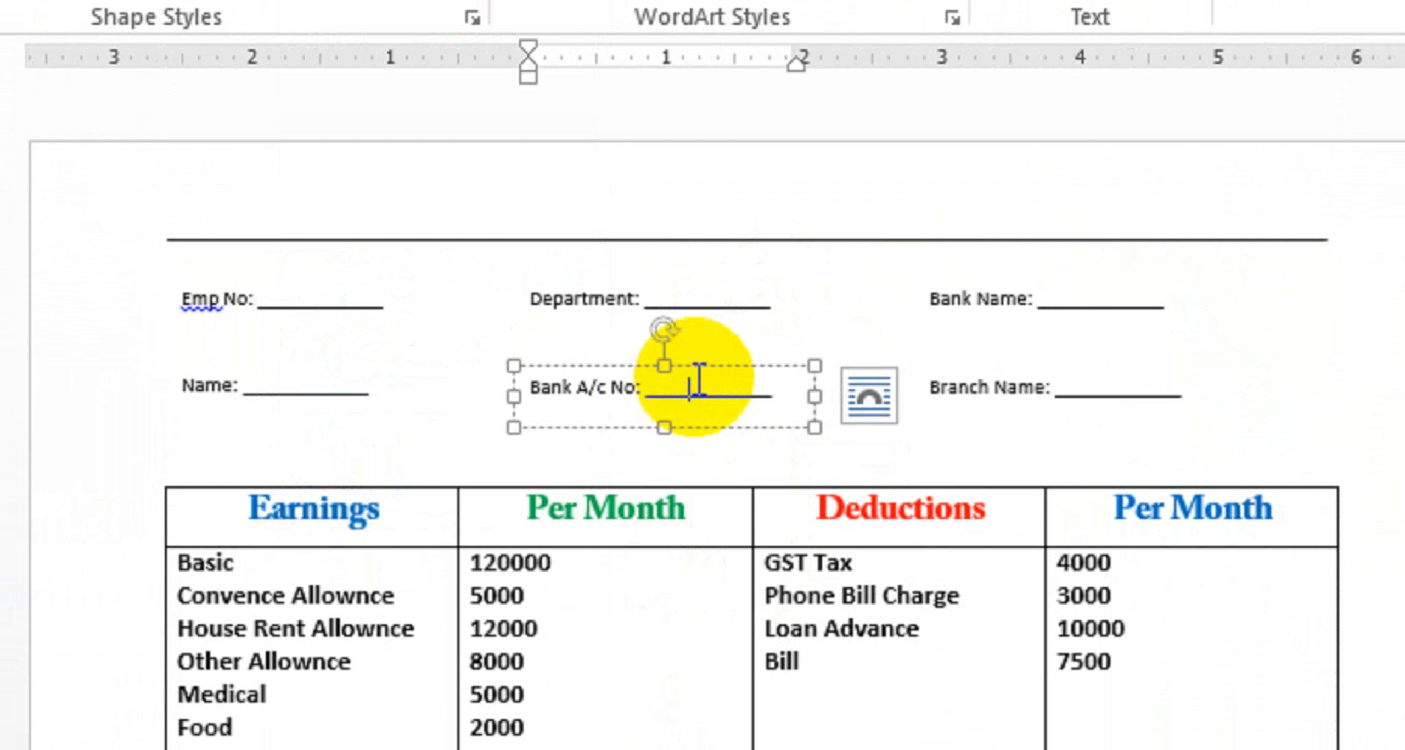
{"action": "left_click", "coordinate": [980, 381], "text": "shift"}
{"action": "left_click", "coordinate": [985, 301], "text": "shift"}
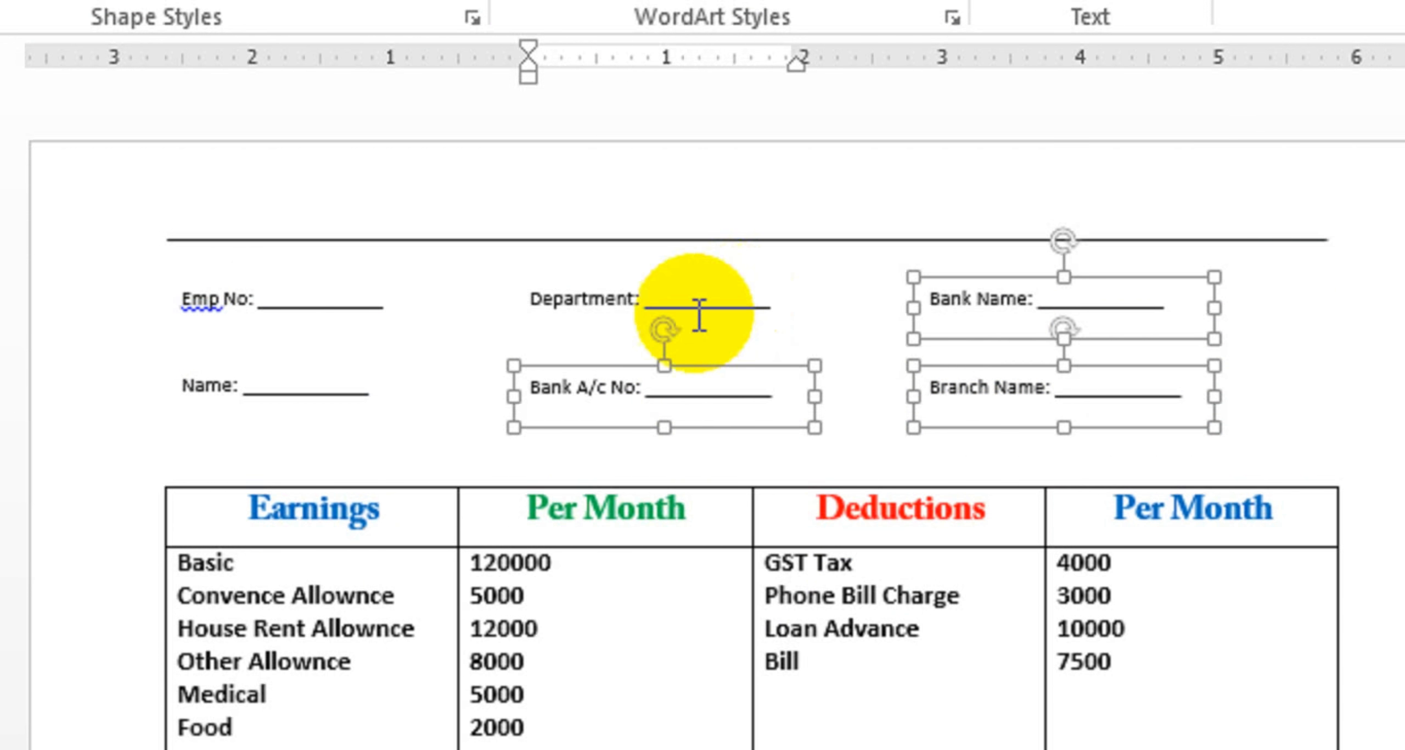
{"action": "left_click", "coordinate": [681, 310], "text": "shift"}
{"action": "left_click", "coordinate": [336, 313], "text": "shift"}
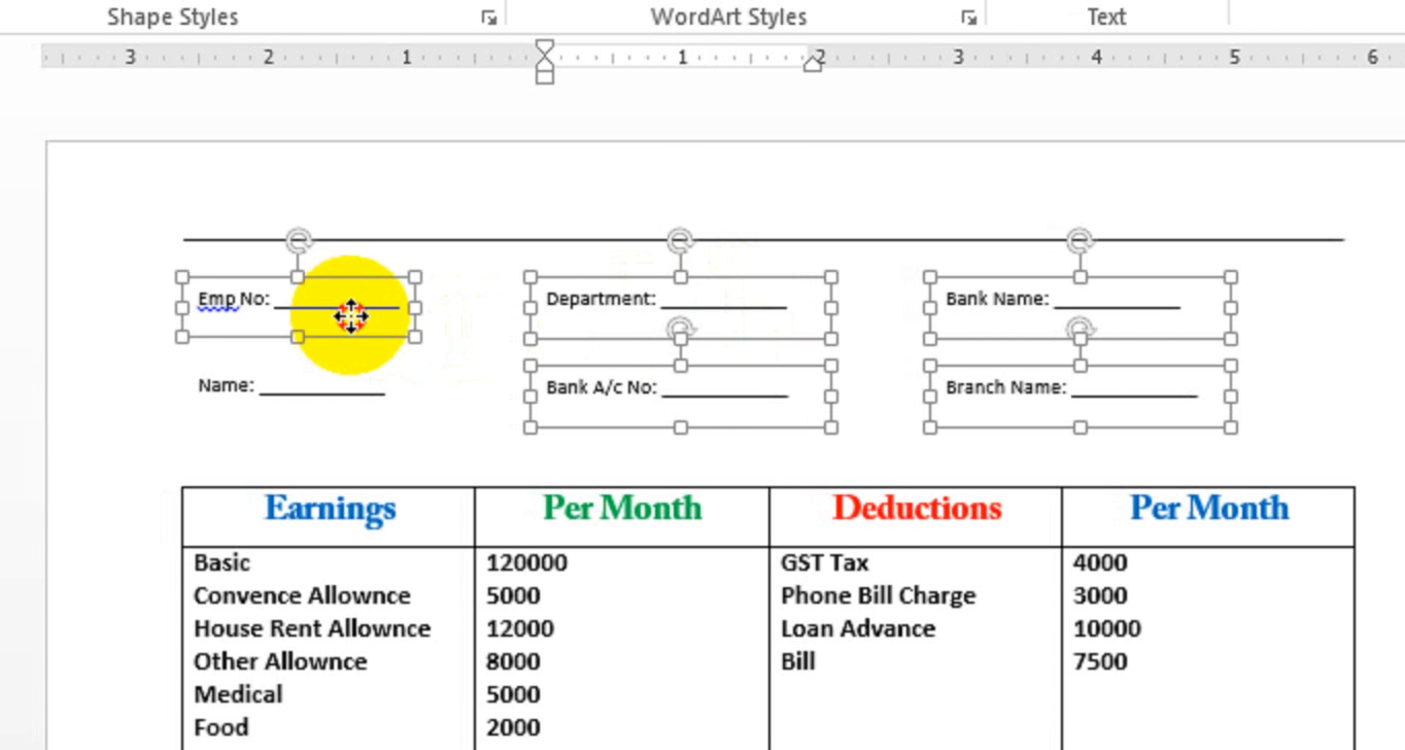
{"action": "left_click", "coordinate": [329, 391], "text": "shift"}
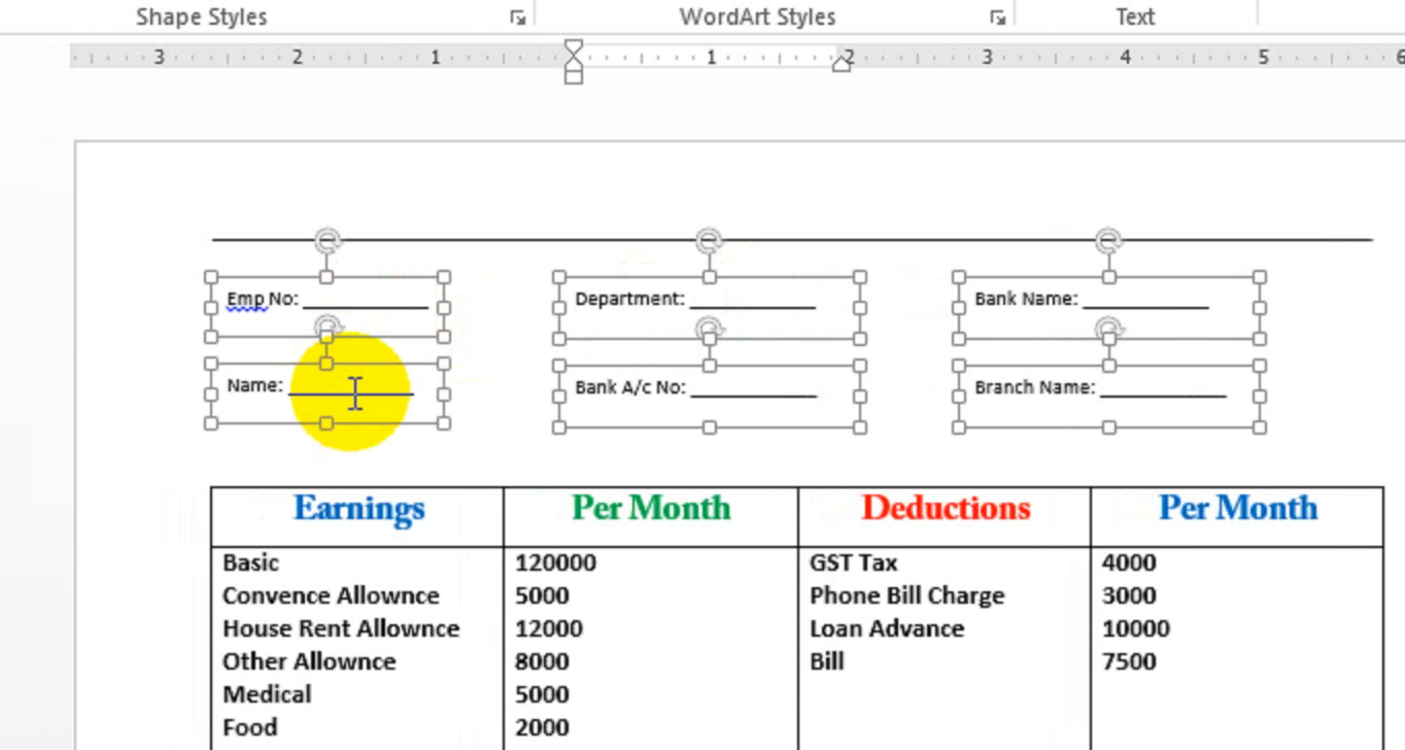
{"action": "key", "text": "Down"}
{"action": "key", "text": "Down"}
{"action": "key", "text": "Down"}
{"action": "key", "text": "Down"}
{"action": "key", "text": "Down"}
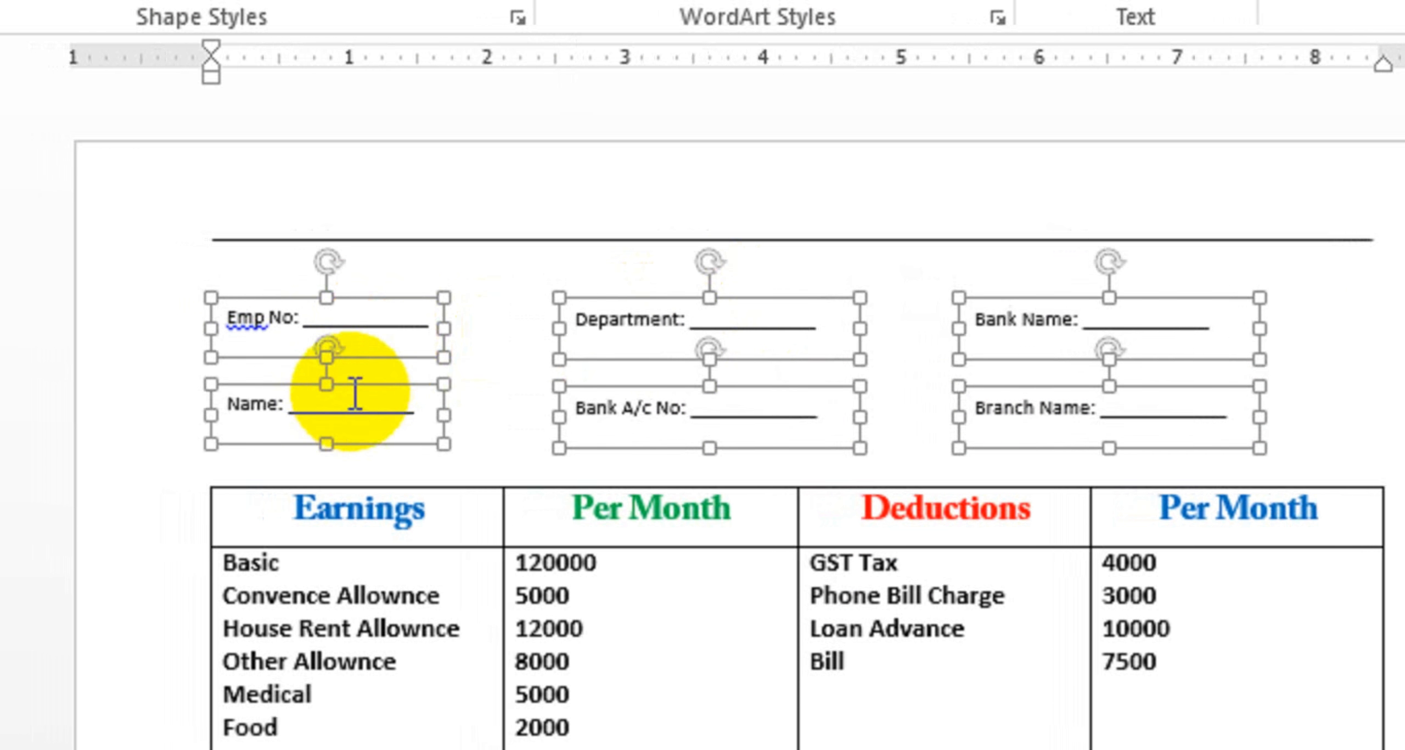
{"action": "key", "text": "Down"}
{"action": "key", "text": "Down"}
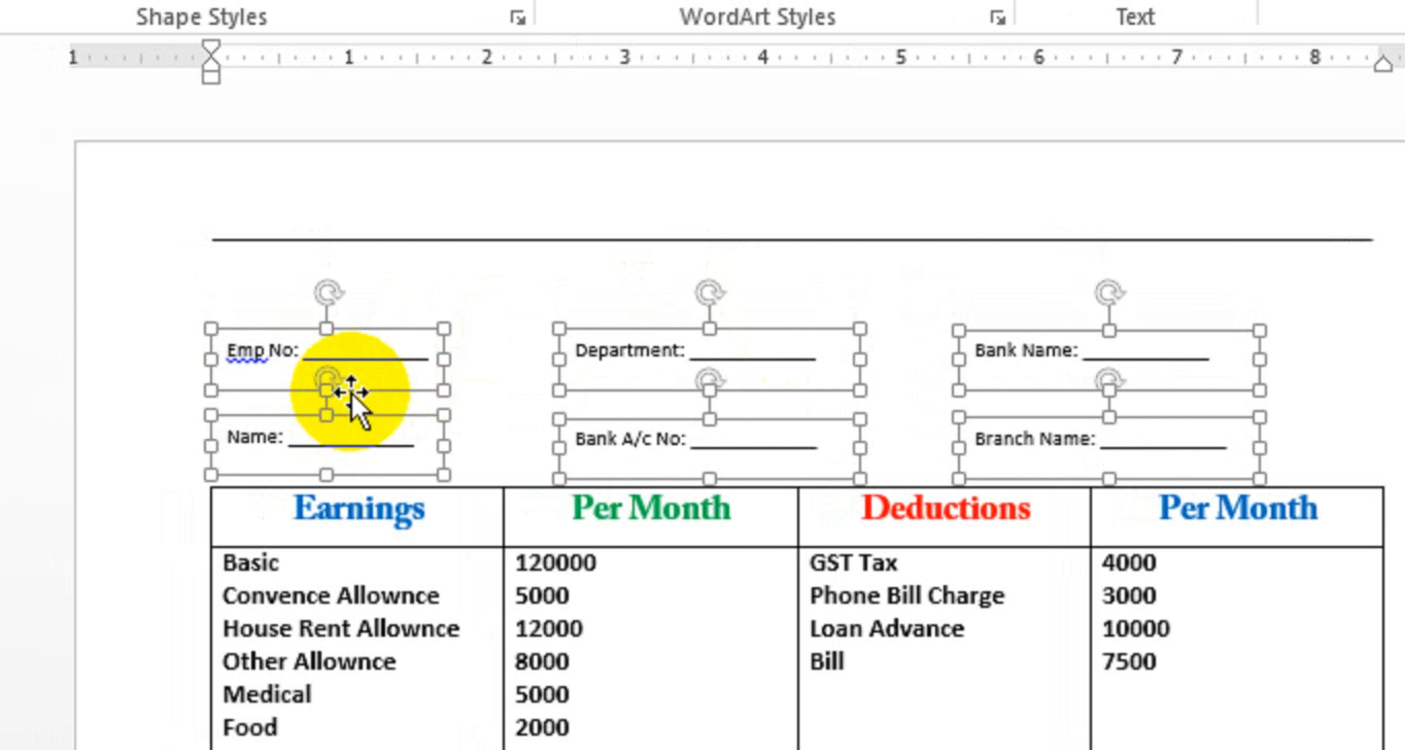
Shift the six selected text boxes slightly to the right and a touch further down toward the table.
{"action": "key", "text": "Right"}
{"action": "key", "text": "Right"}
{"action": "key", "text": "Right"}
{"action": "key", "text": "Right"}
{"action": "key", "text": "Right"}
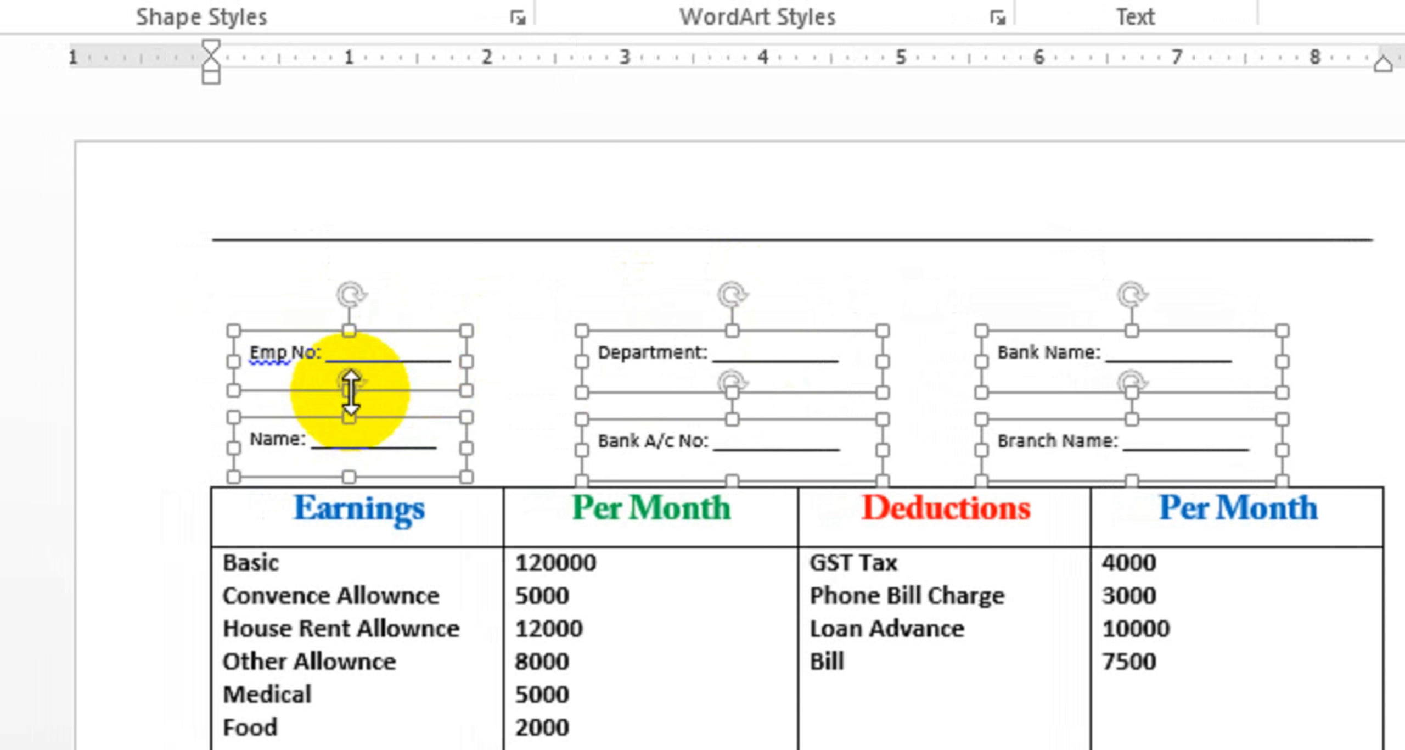
{"action": "key", "text": "Right"}
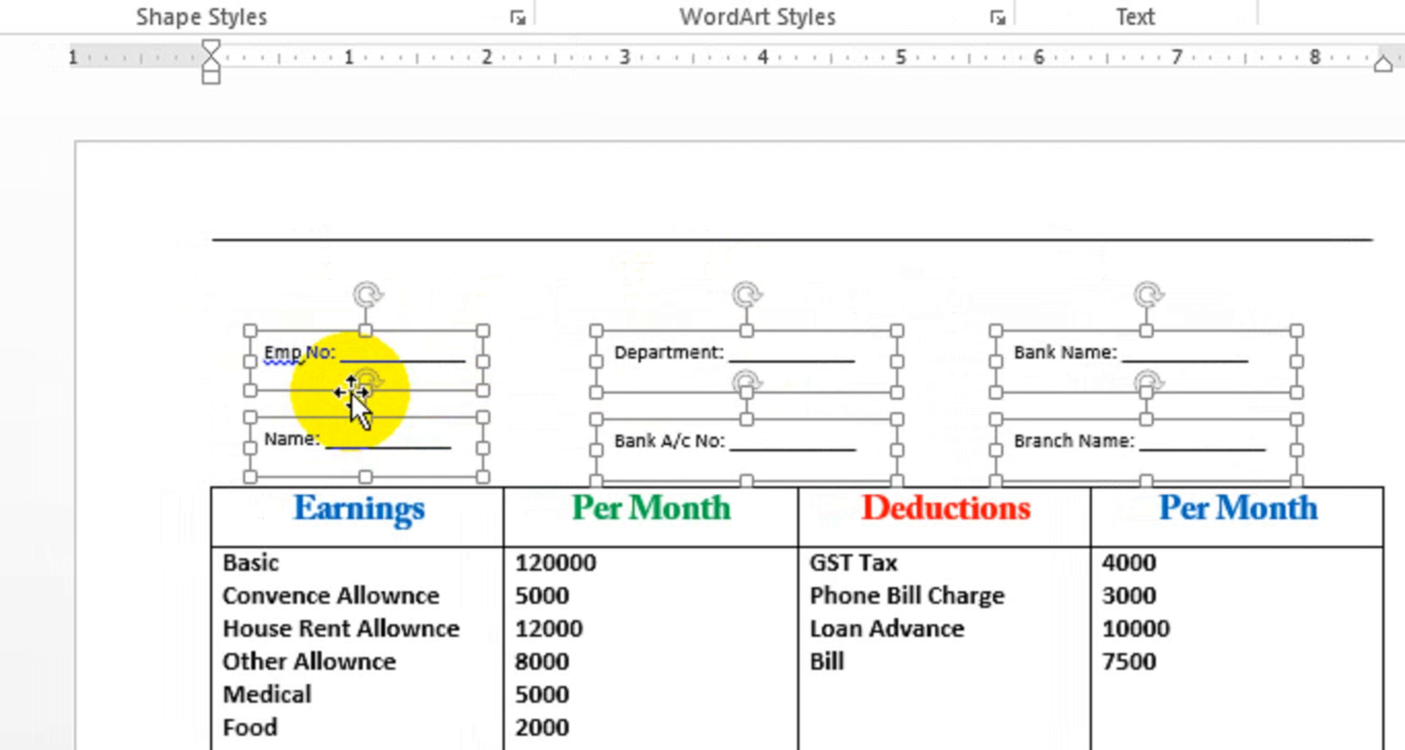
{"action": "key", "text": "Down"}
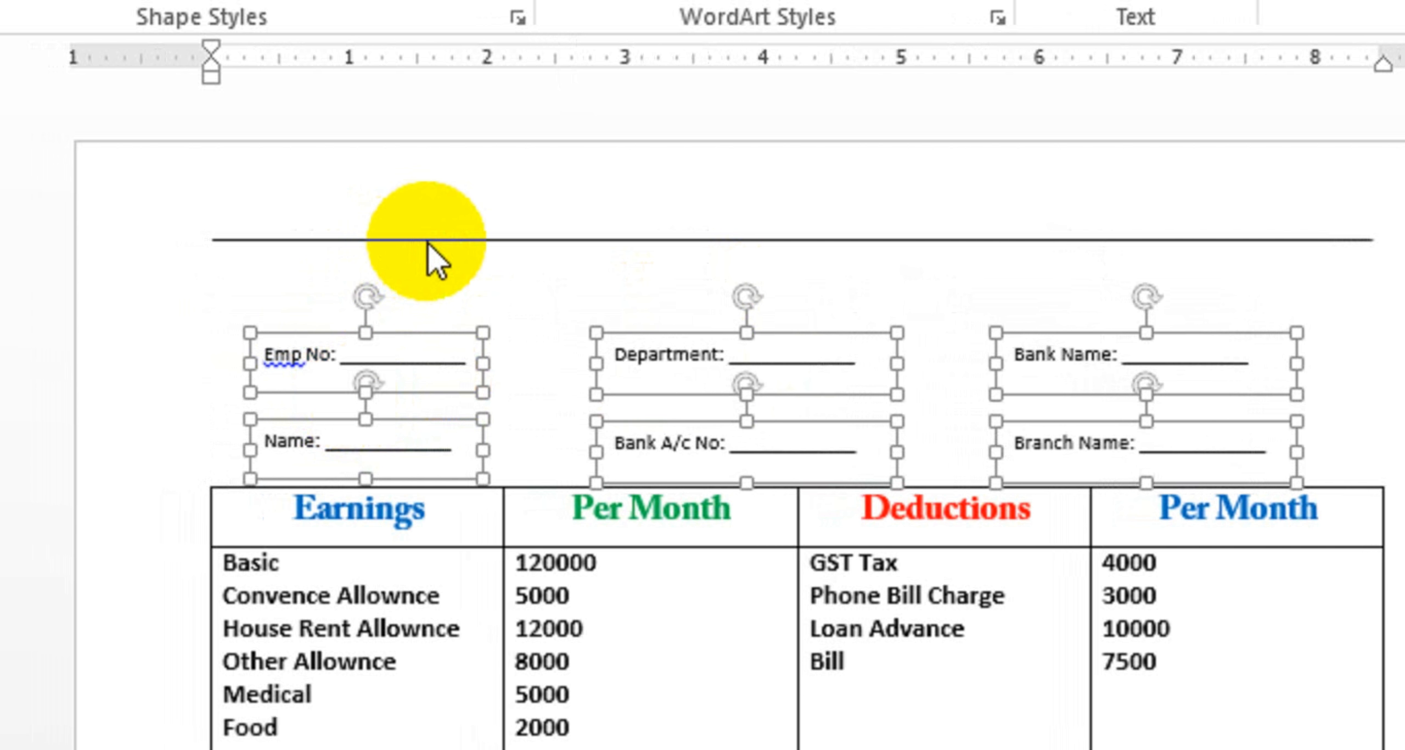
Select the horizontal line and move it down to sit just above the upper row of text boxes.
{"action": "left_click", "coordinate": [430, 244]}
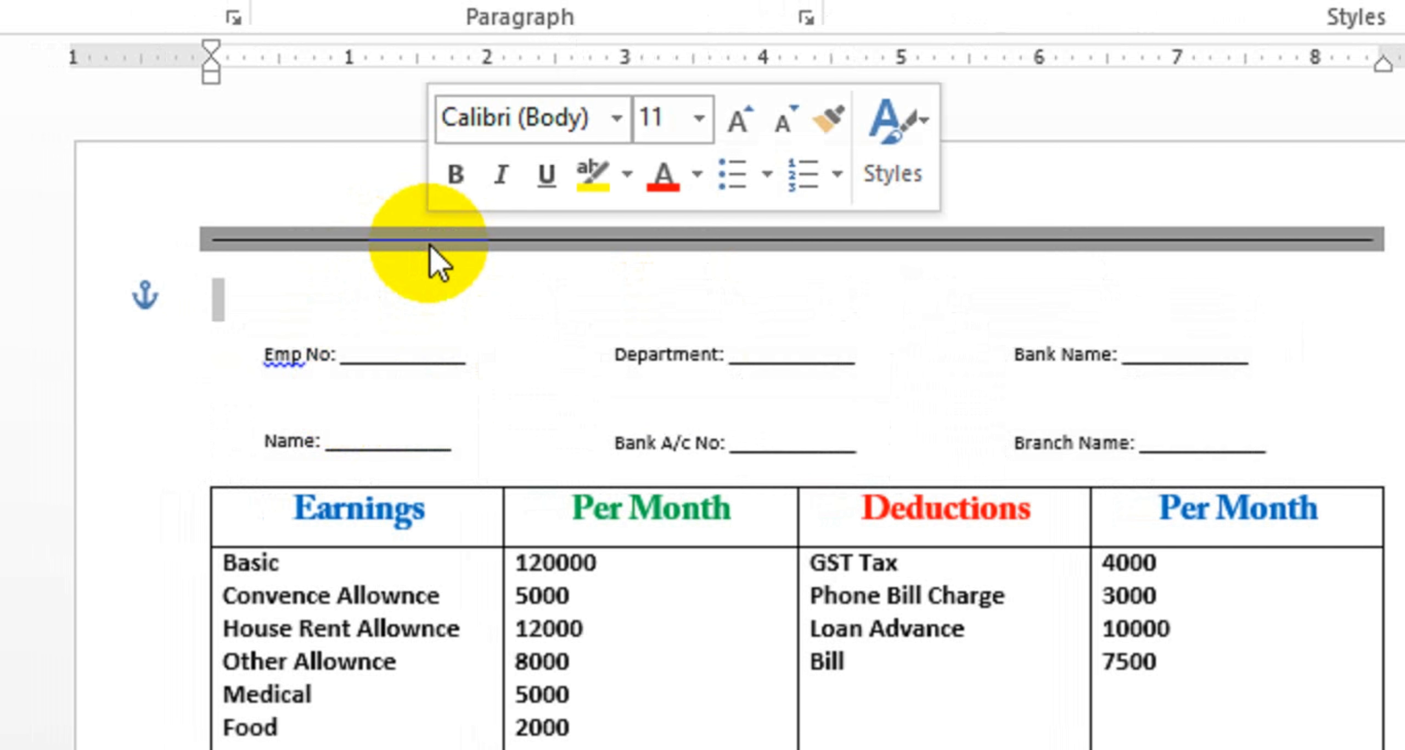
{"action": "key", "text": "Escape"}
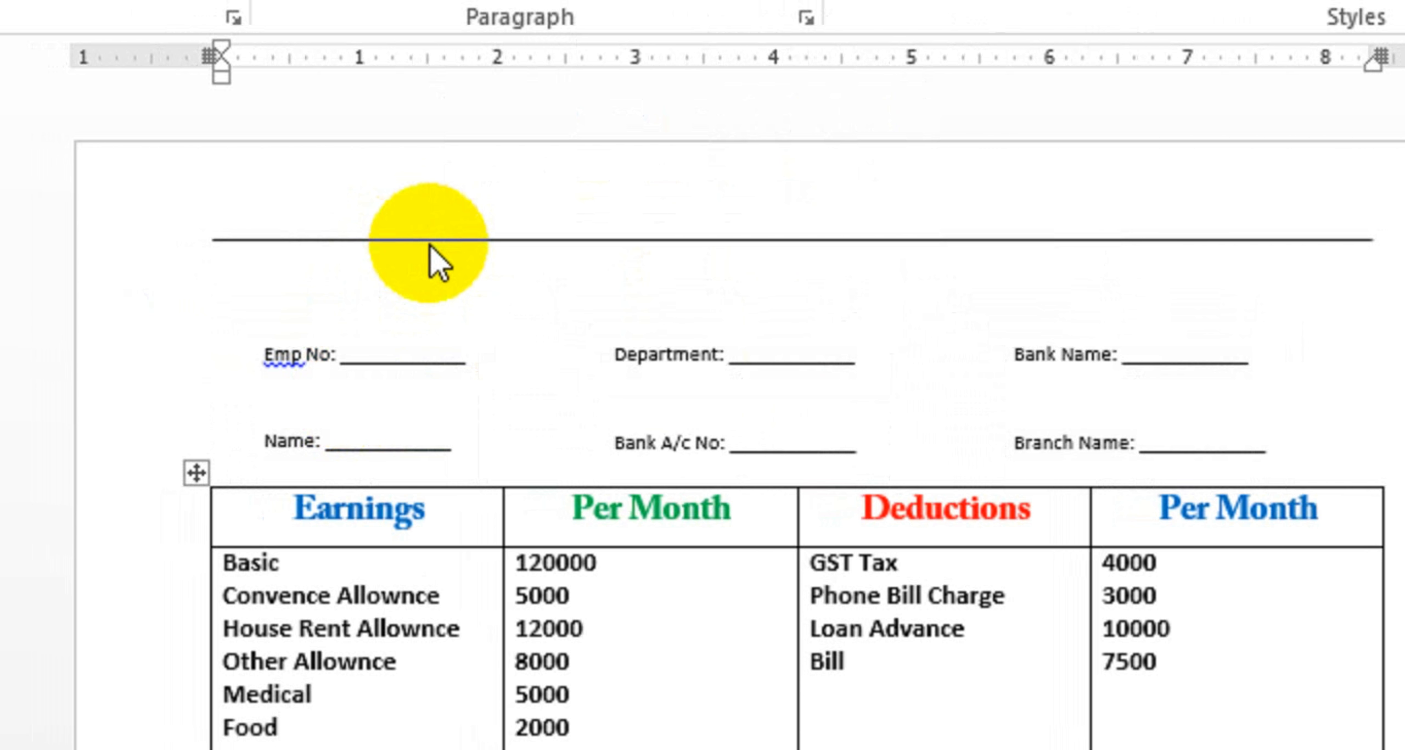
{"action": "left_click", "coordinate": [446, 242]}
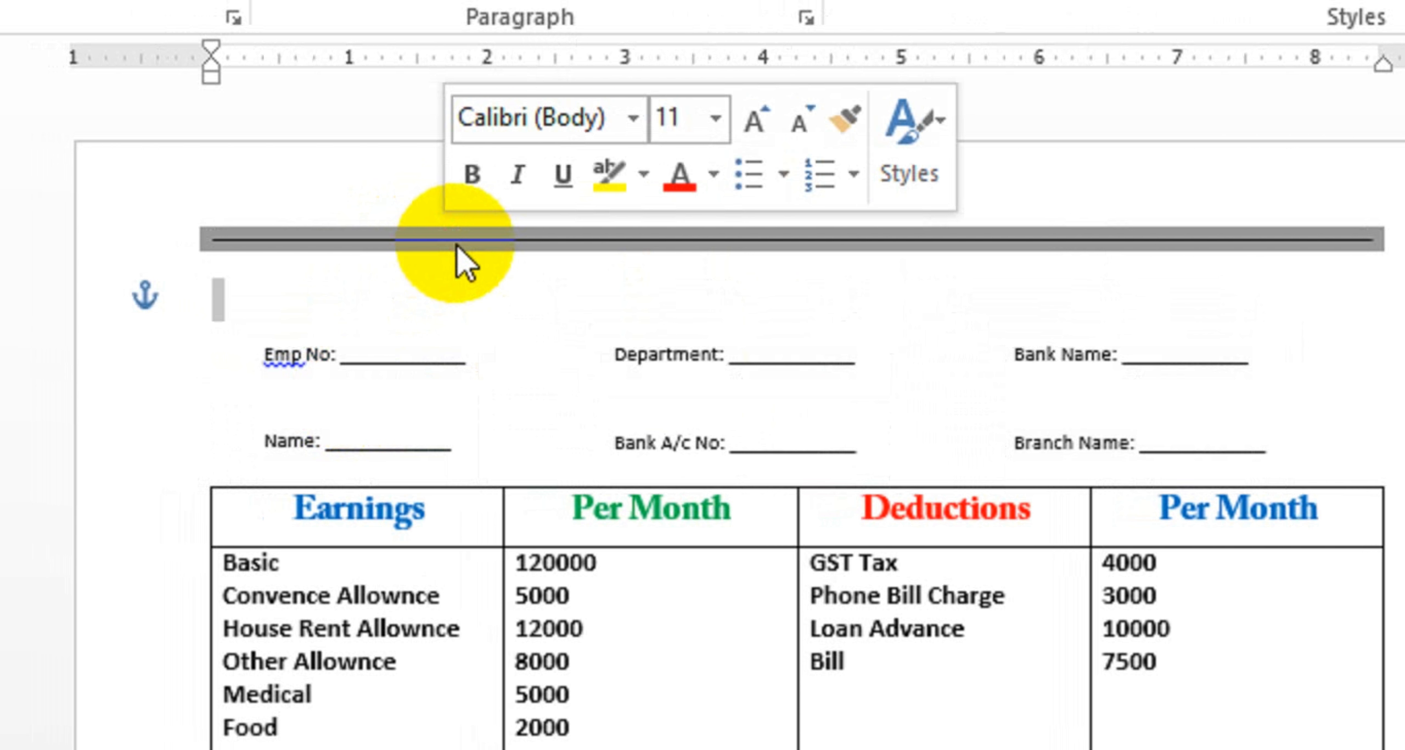
{"action": "key", "text": "Down"}
{"action": "key", "text": "Down"}
{"action": "key", "text": "Down"}
{"action": "key", "text": "Down"}
{"action": "key", "text": "Down"}
{"action": "key", "text": "Down"}
{"action": "key", "text": "Down"}
{"action": "key", "text": "Down"}
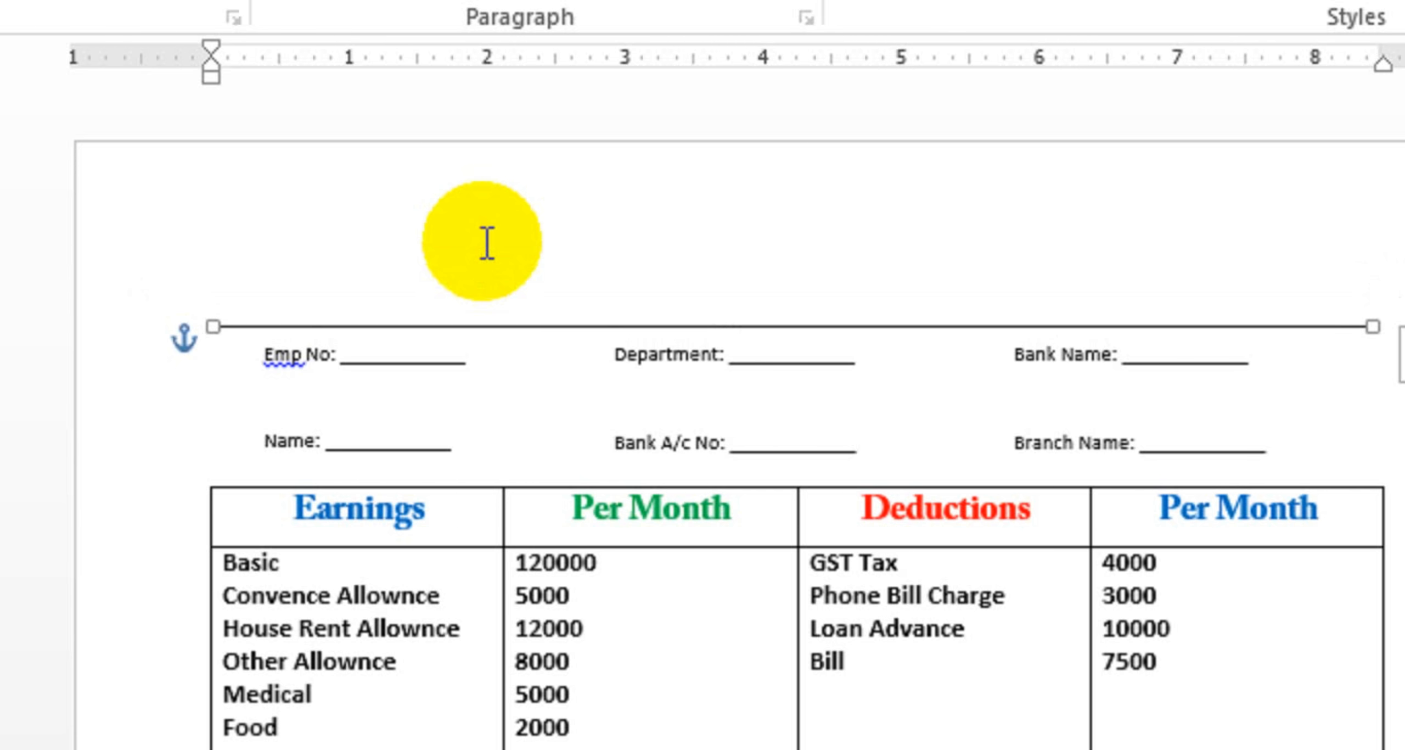
Copy the Department text box to the right end of the line, above Bank Name.
{"action": "left_click", "coordinate": [784, 357]}
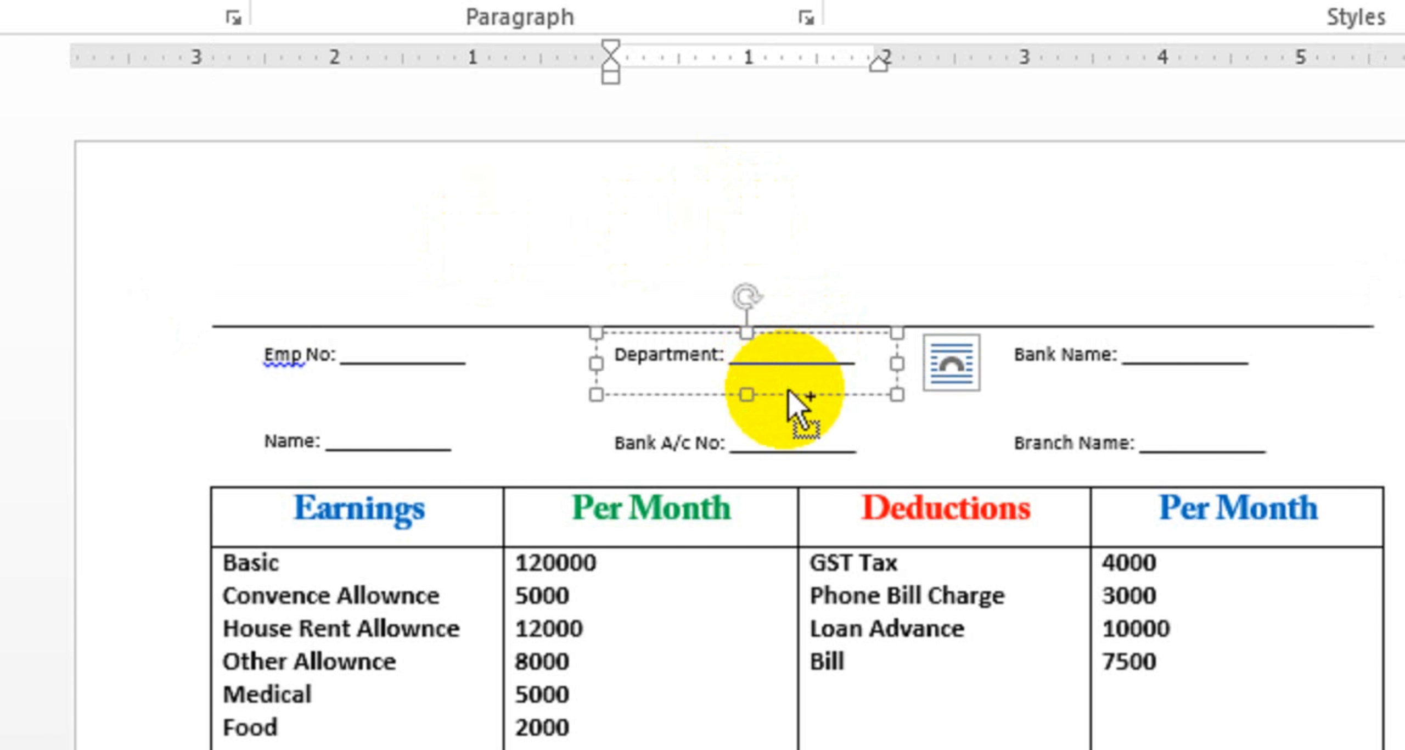
{"action": "left_click_drag", "start_coordinate": [790, 394], "coordinate": [1251, 338]}
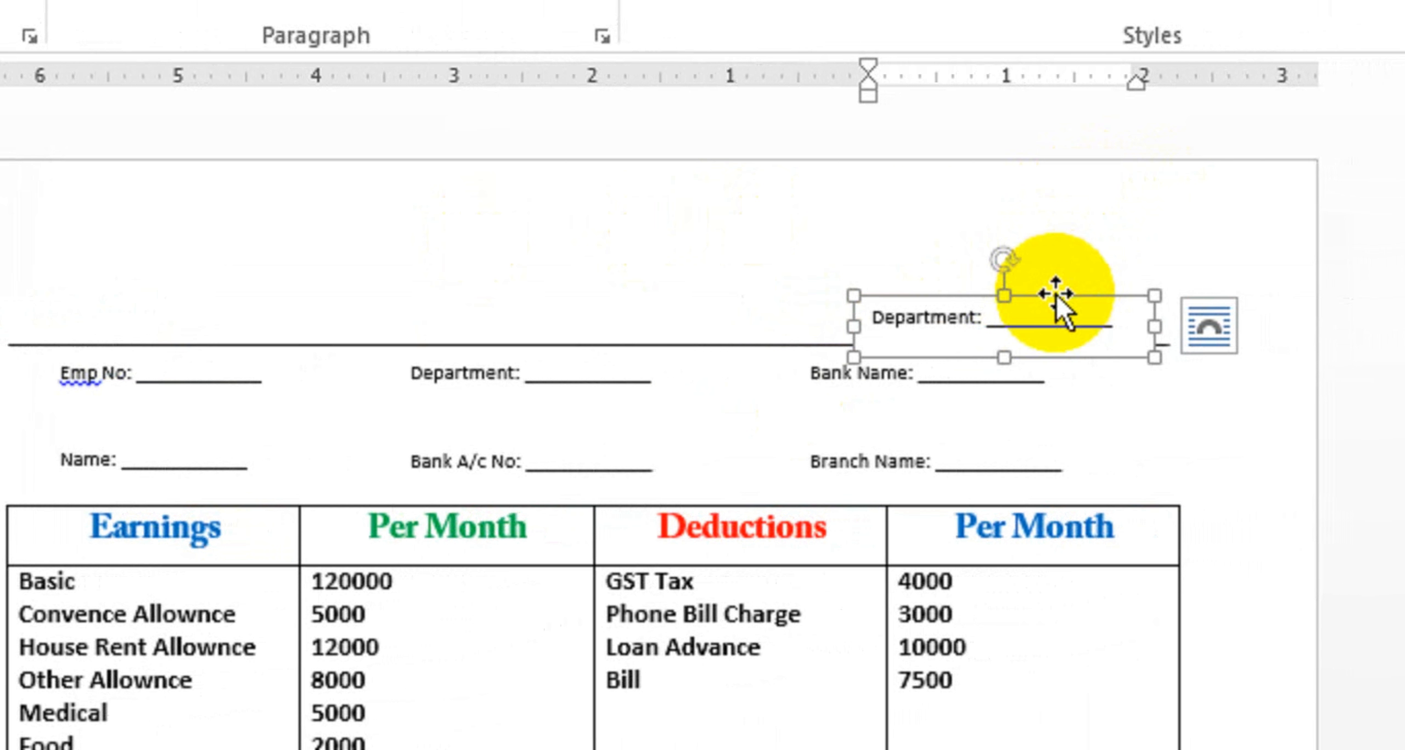
{"action": "left_click_drag", "start_coordinate": [1117, 277], "coordinate": [1042, 277]}
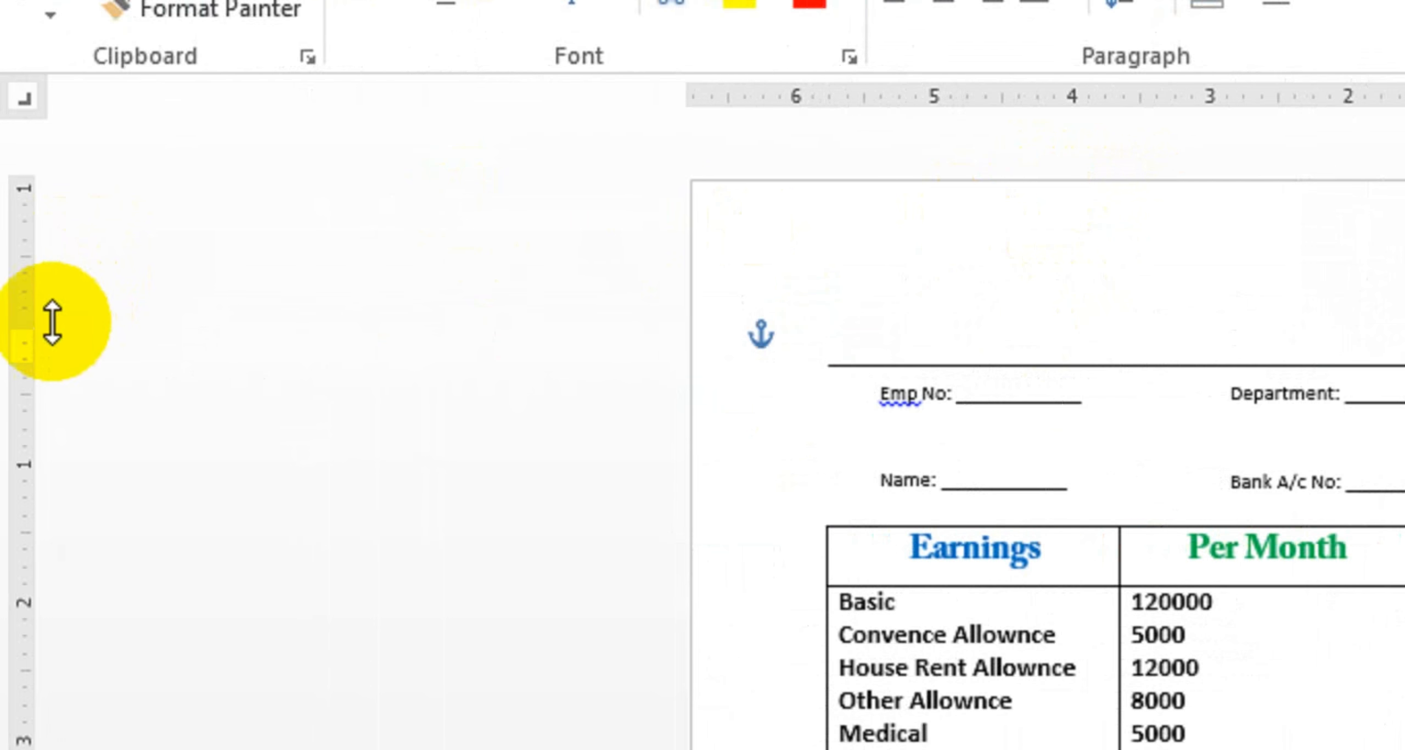
Try to reduce the top margin and move the copied Department text box higher above the line.
{"action": "left_click_drag", "start_coordinate": [25, 316], "coordinate": [27, 258]}
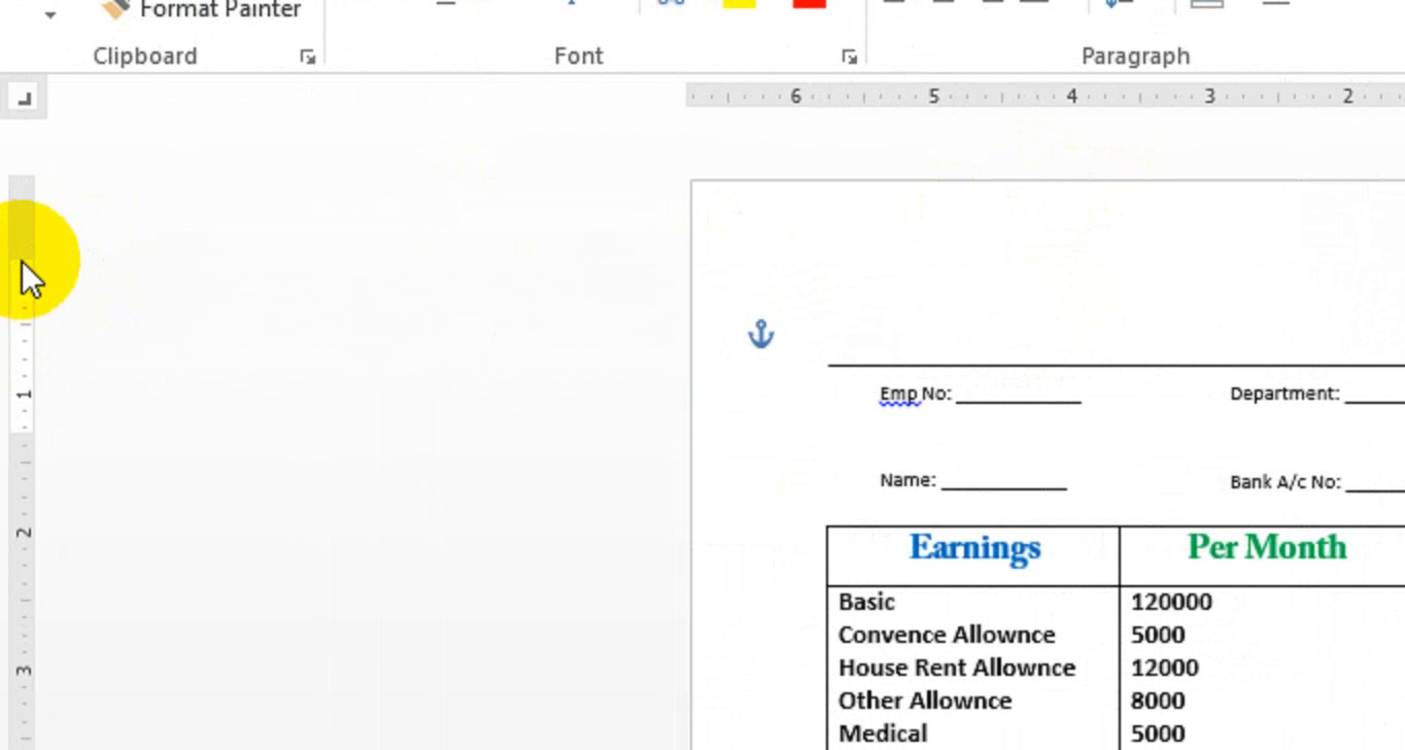
{"action": "left_click_drag", "start_coordinate": [1320, 315], "coordinate": [1058, 253]}
{"action": "double_click", "coordinate": [1057, 255]}
{"action": "double_click", "coordinate": [920, 335]}
{"action": "left_click", "coordinate": [1049, 372]}
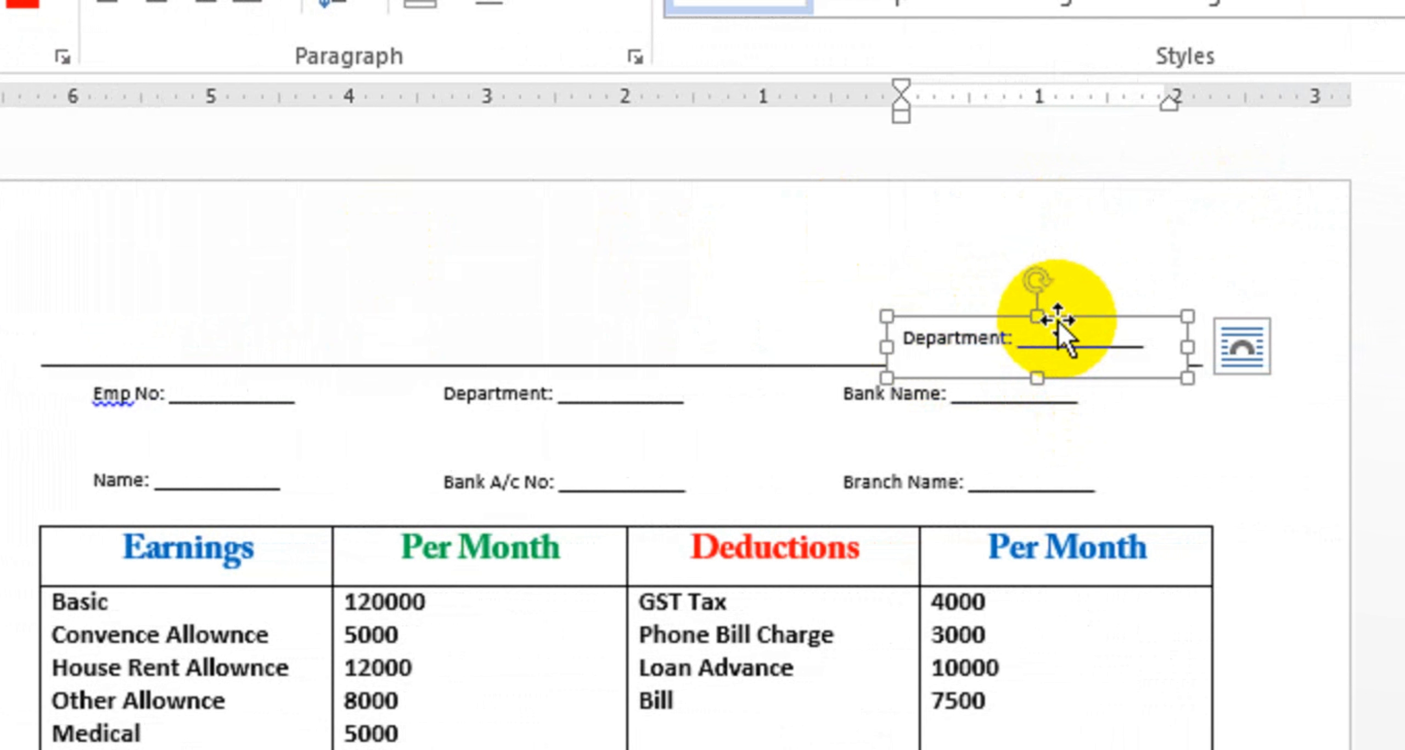
{"action": "left_click_drag", "start_coordinate": [1089, 317], "coordinate": [1134, 240]}
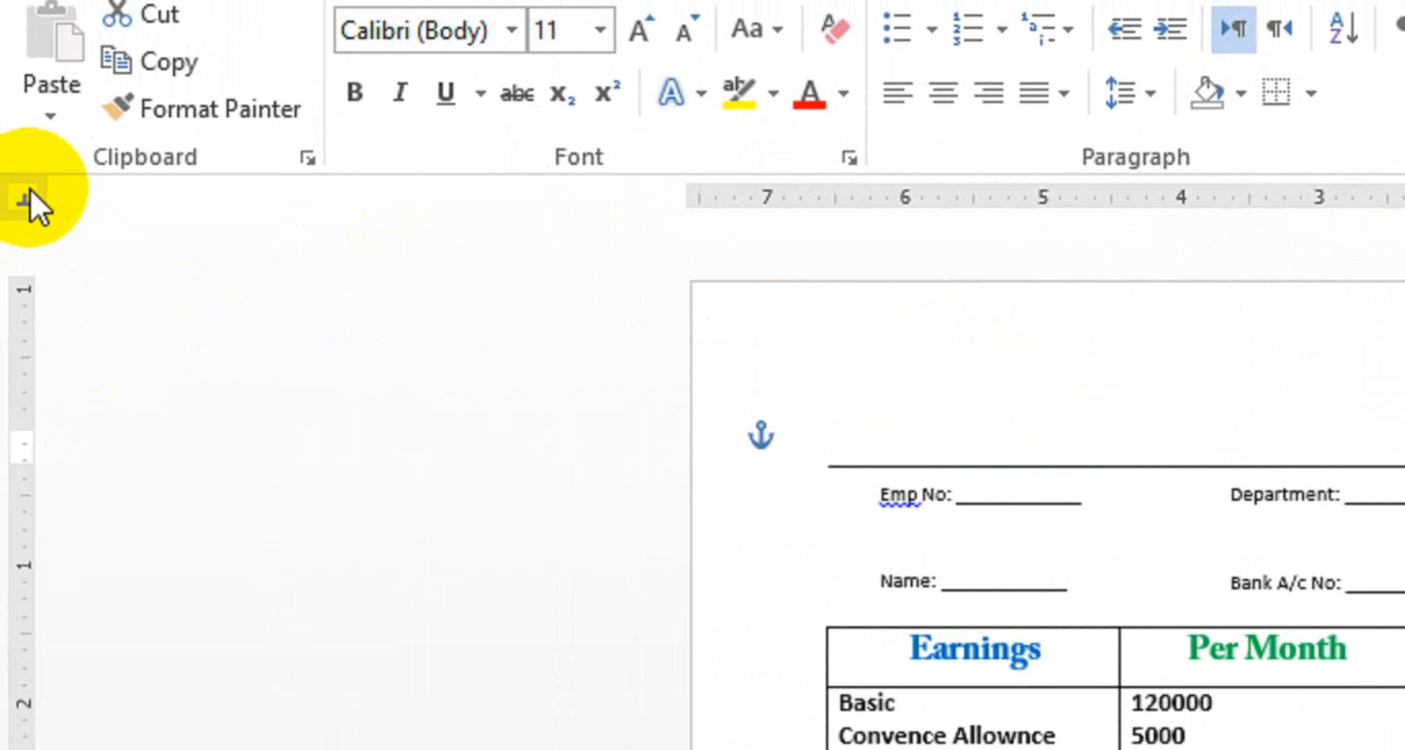
{"action": "left_click_drag", "start_coordinate": [22, 430], "coordinate": [23, 359]}
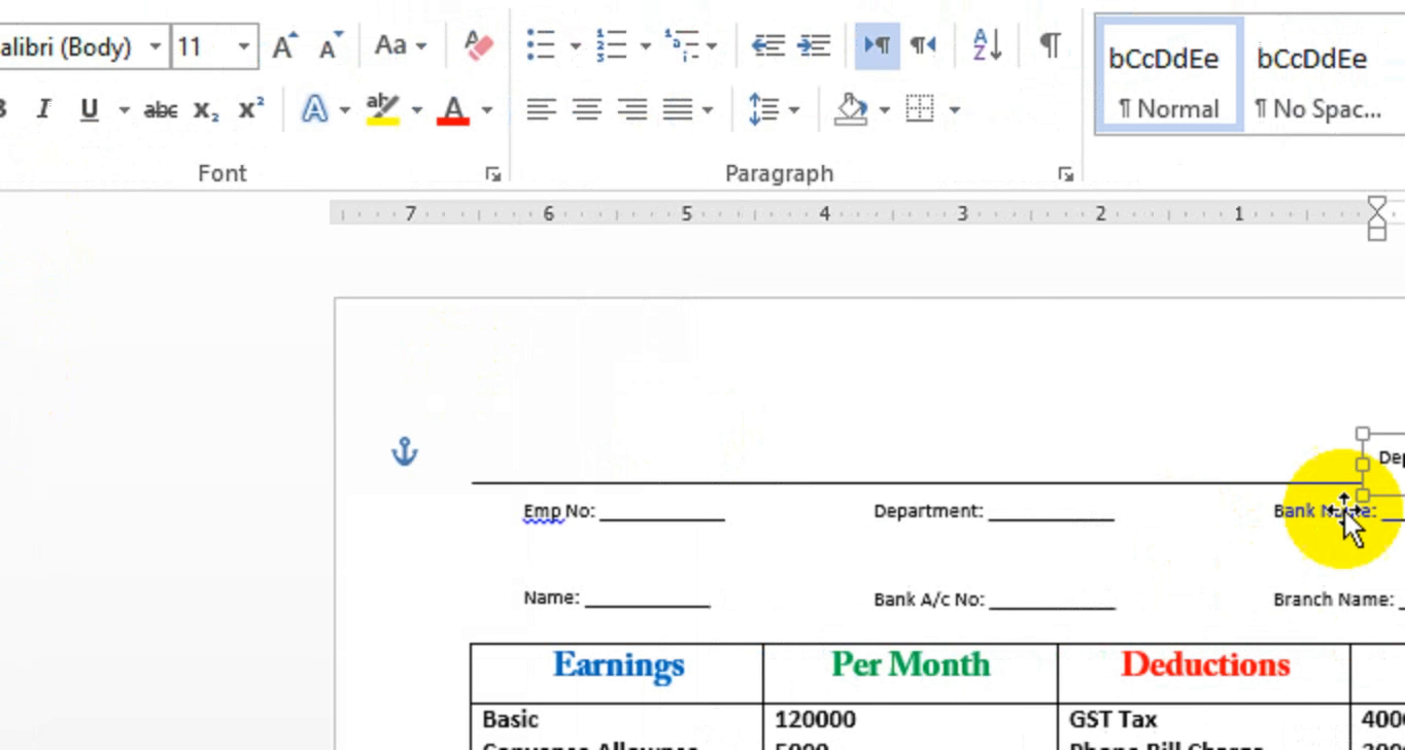
{"action": "left_click_drag", "start_coordinate": [1062, 433], "coordinate": [980, 406]}
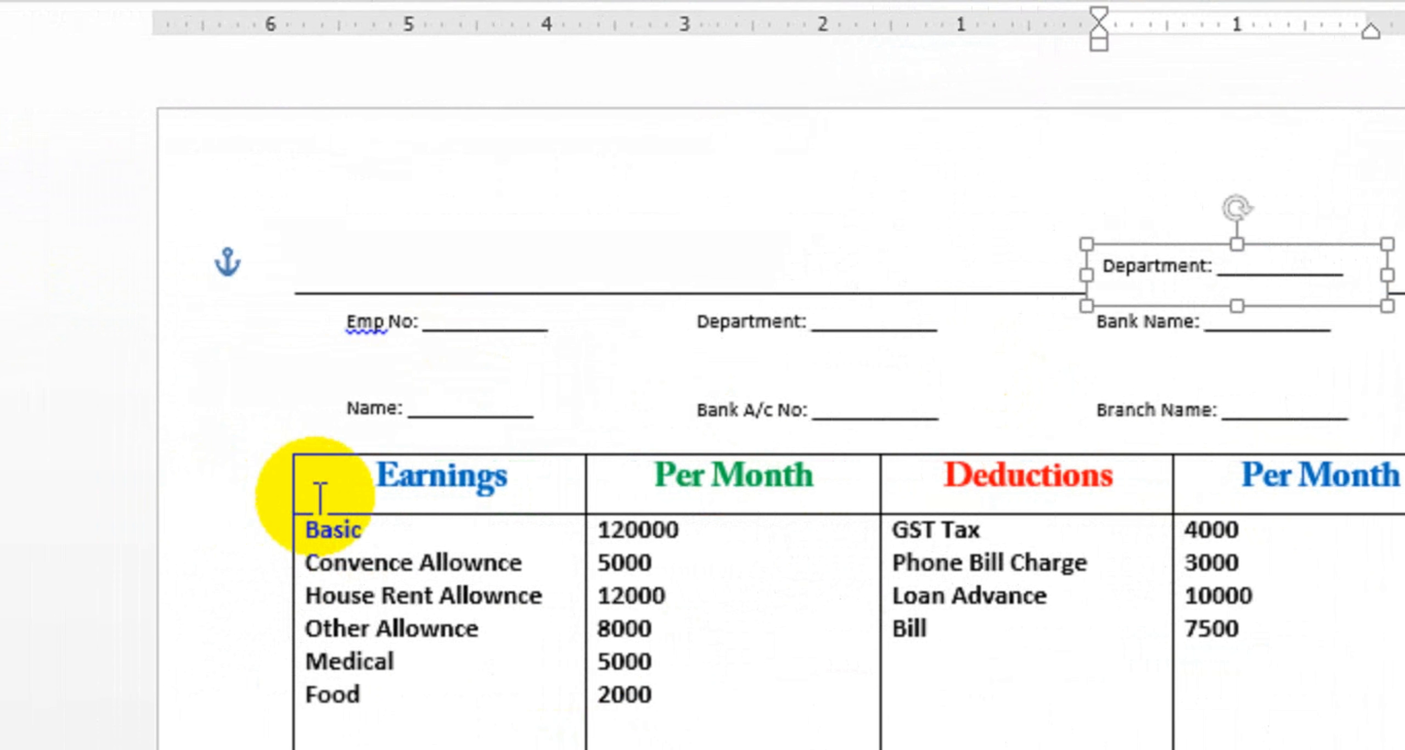
Move the earnings and deductions table down to leave space beneath the text boxes.
{"action": "left_click", "coordinate": [123, 497]}
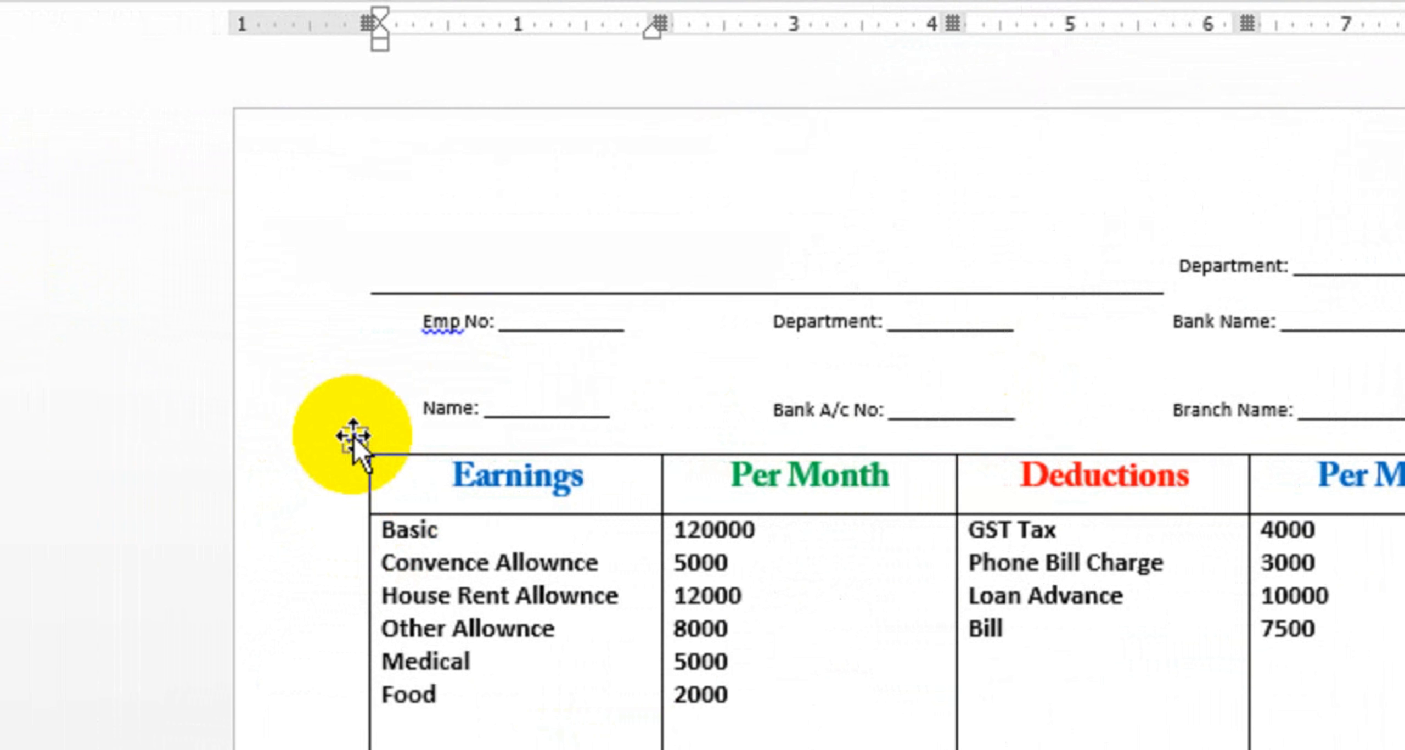
{"action": "left_click_drag", "start_coordinate": [354, 437], "coordinate": [361, 517]}
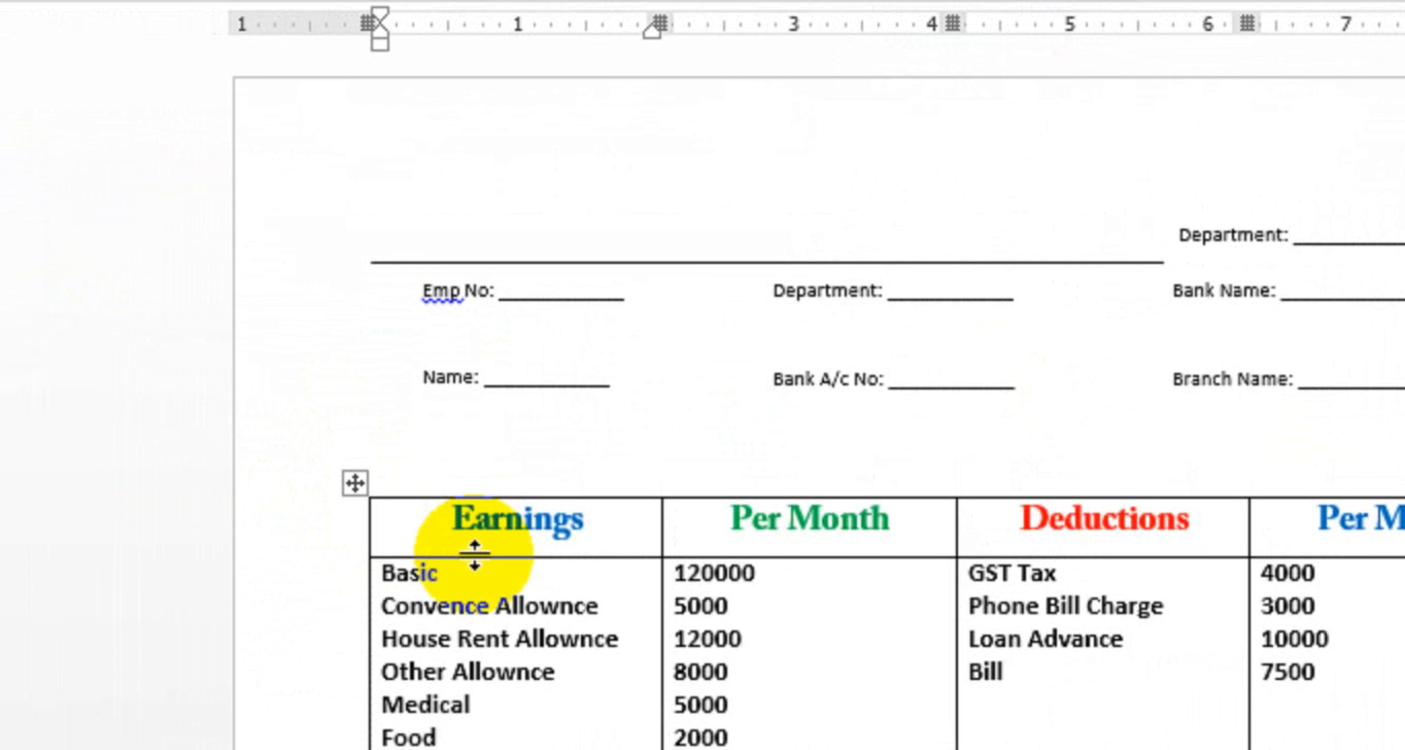
Select the six detail text boxes together with the horizontal line and move them down to just above the table.
{"action": "left_click", "coordinate": [571, 351]}
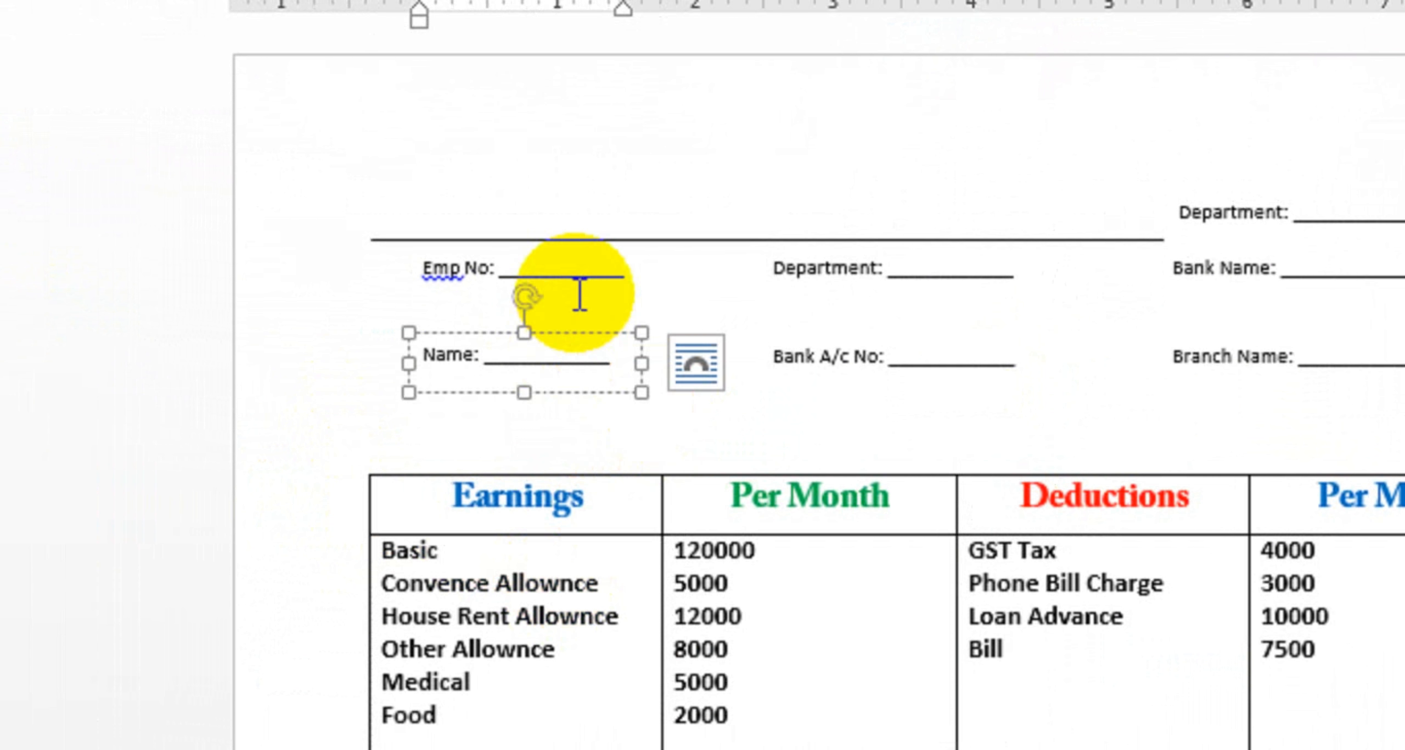
{"action": "left_click", "coordinate": [580, 294], "text": "shift"}
{"action": "left_click", "coordinate": [874, 282], "text": "shift"}
{"action": "left_click", "coordinate": [893, 357], "text": "shift"}
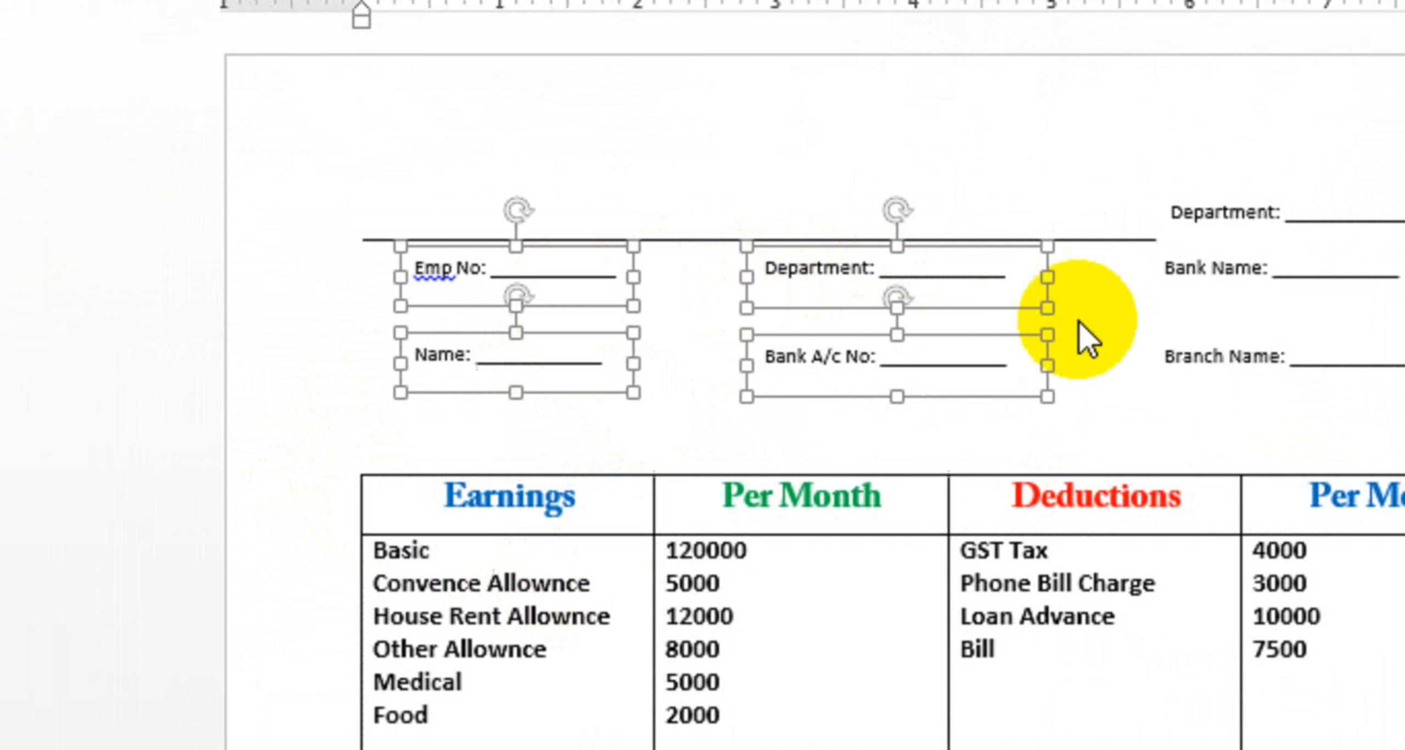
{"action": "left_click", "coordinate": [1216, 270], "text": "shift"}
{"action": "left_click", "coordinate": [1220, 358], "text": "shift"}
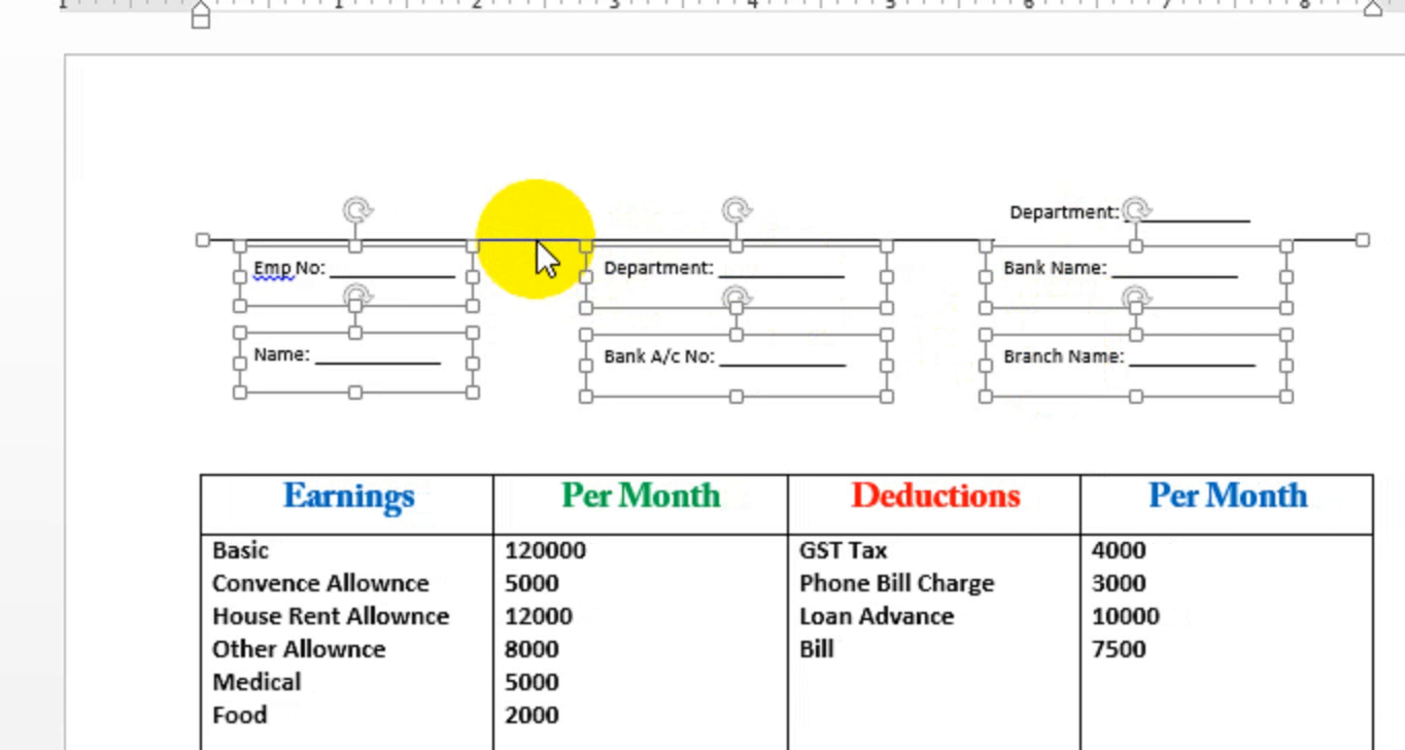
{"action": "key", "text": "Down"}
{"action": "key", "text": "Down"}
{"action": "key", "text": "Down"}
{"action": "key", "text": "Down"}
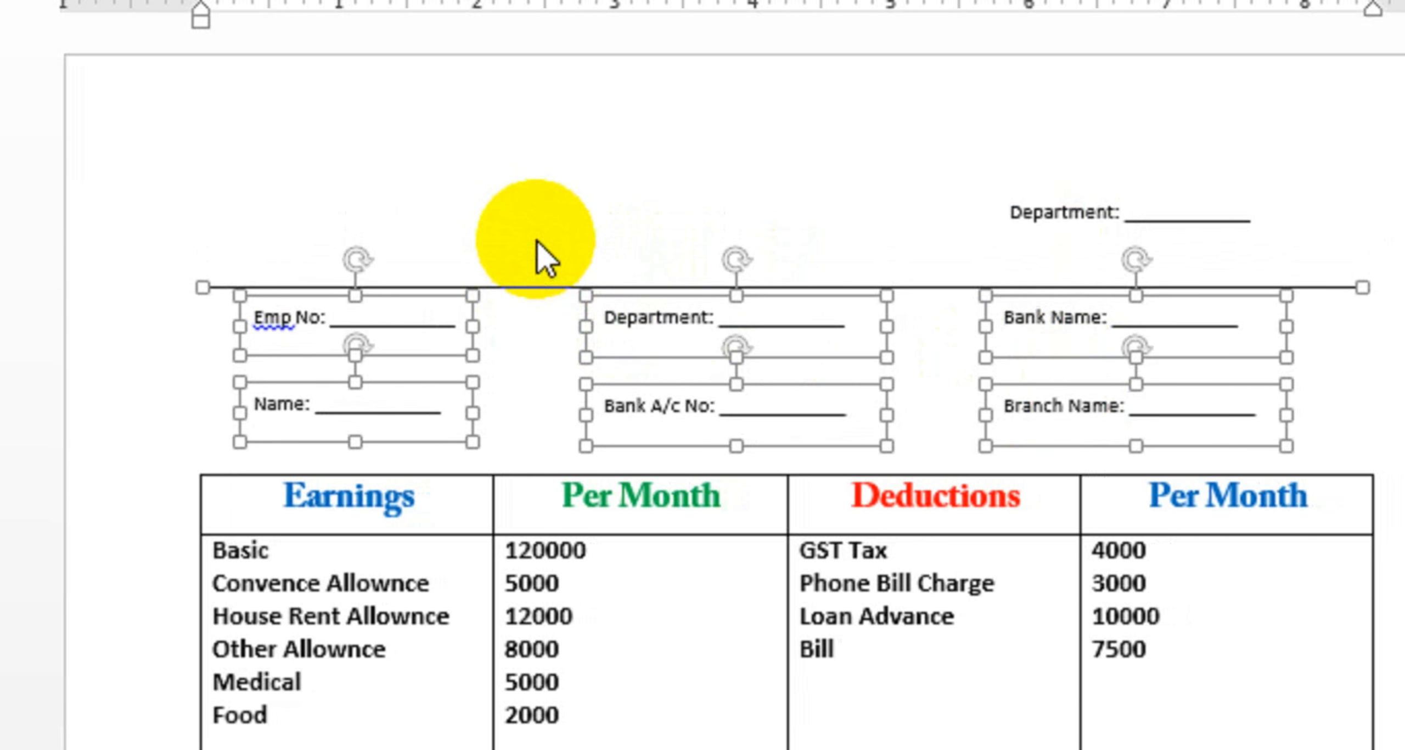
{"action": "key", "text": "Down"}
{"action": "key", "text": "Down"}
{"action": "key", "text": "Down"}
{"action": "key", "text": "Down"}
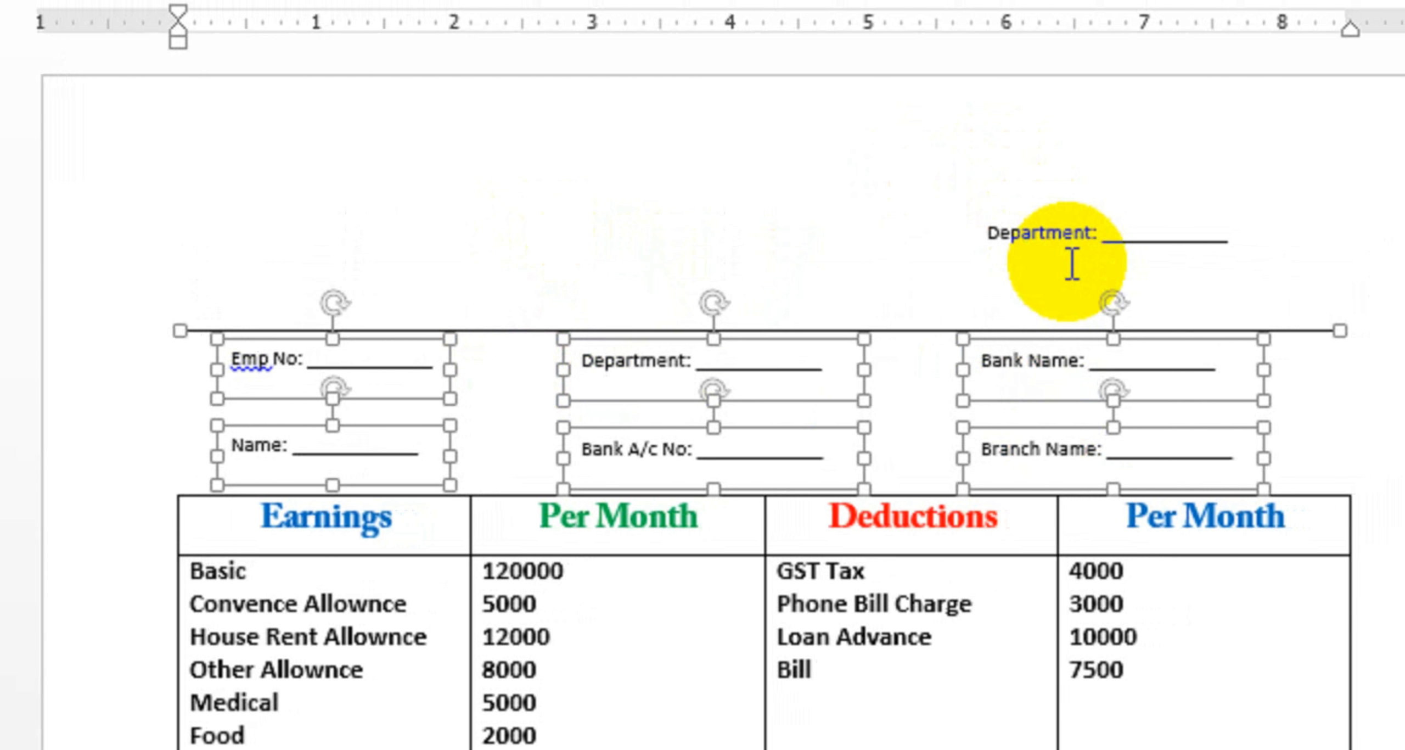
Replace the label in the copied Department text box above the line with "Payslip for the month of:", keeping its blank line.
{"action": "left_click", "coordinate": [1080, 233]}
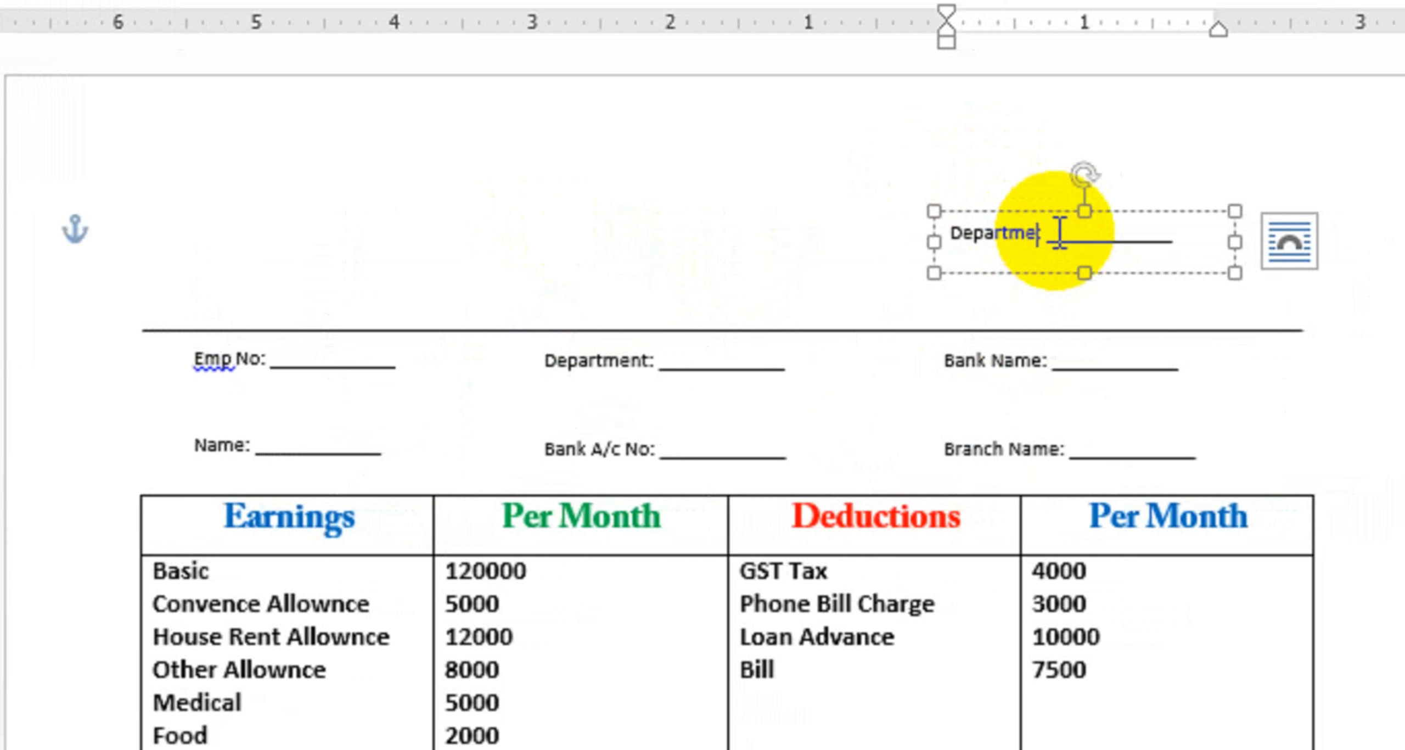
{"action": "key", "text": "ctrl"}
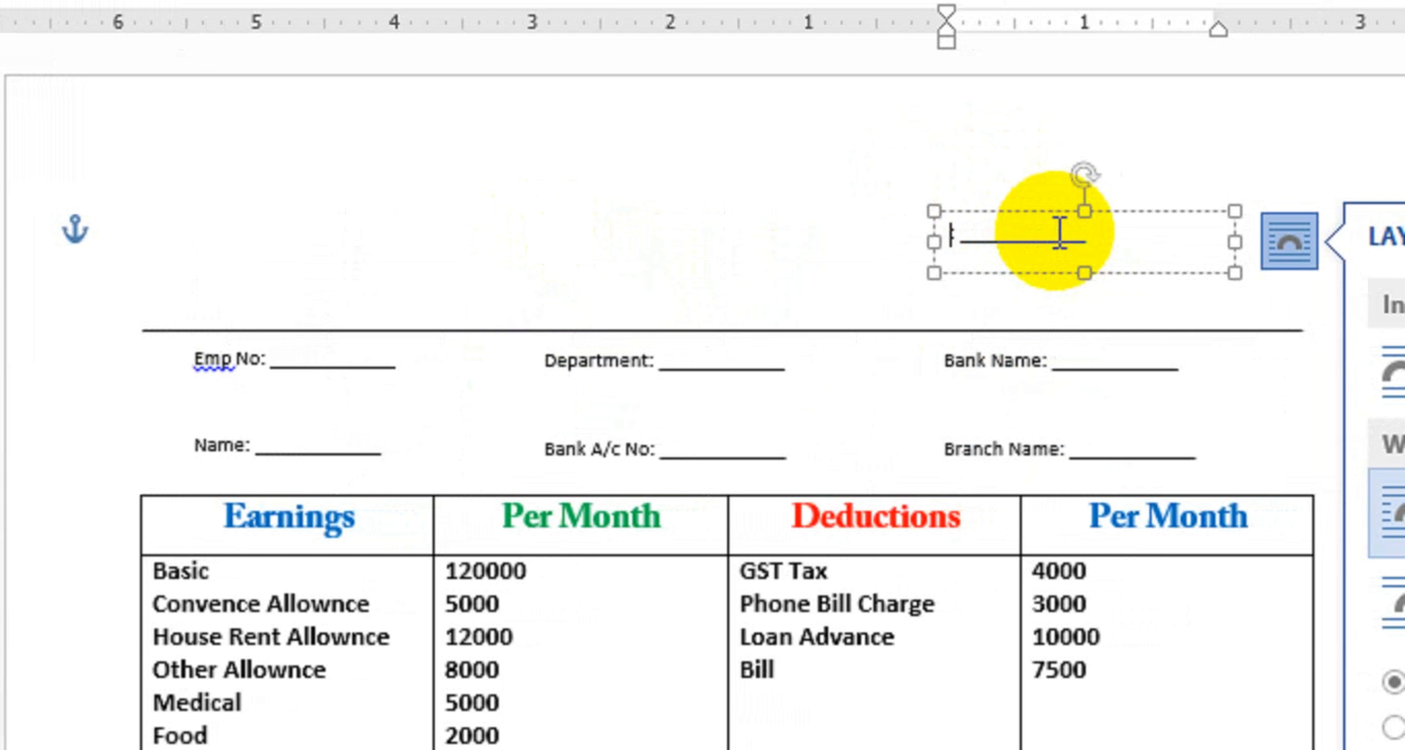
{"action": "left_click", "coordinate": [948, 237]}
{"action": "type", "text": "Payslip for the"}
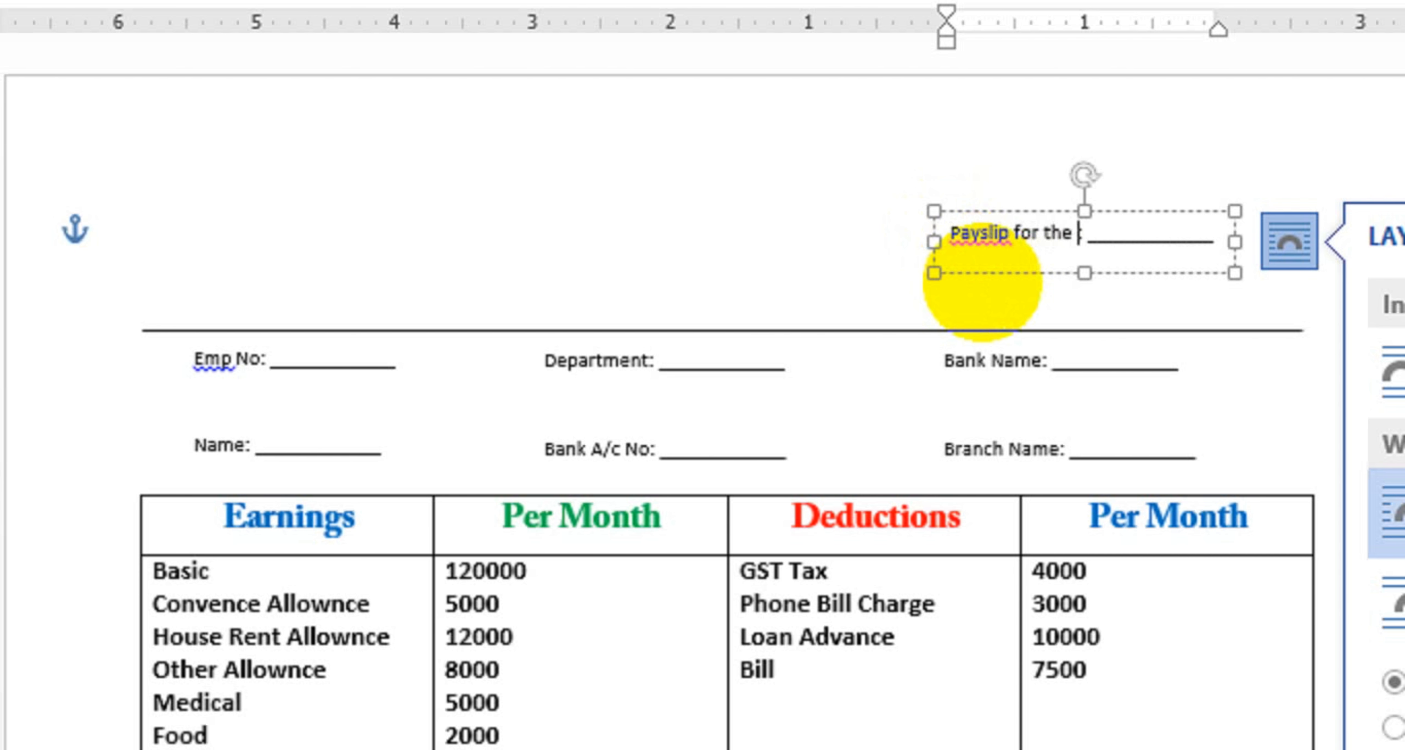
{"action": "type", "text": "month of:"}
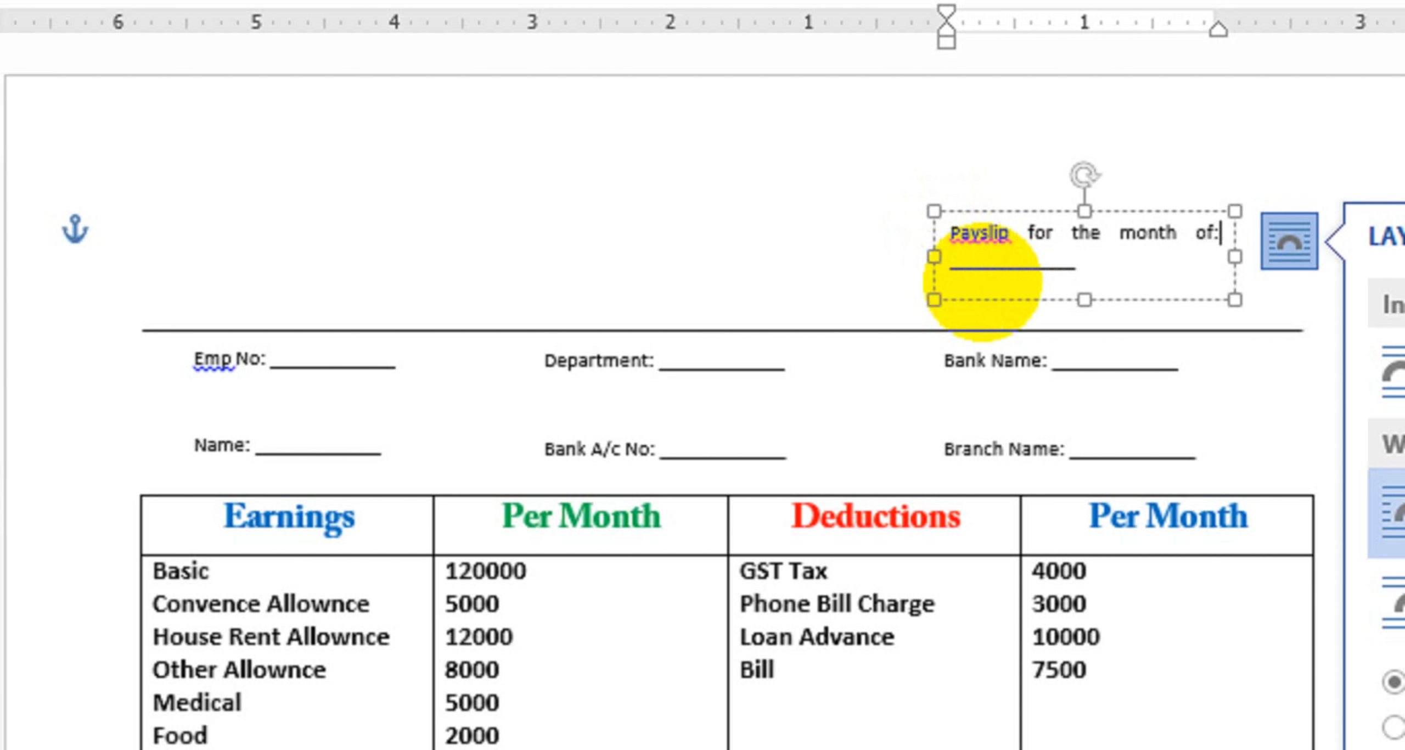
Shorten the blank in the payslip month text box, add 2019 after it, and widen the box to fit one line.
{"action": "left_click", "coordinate": [1095, 273]}
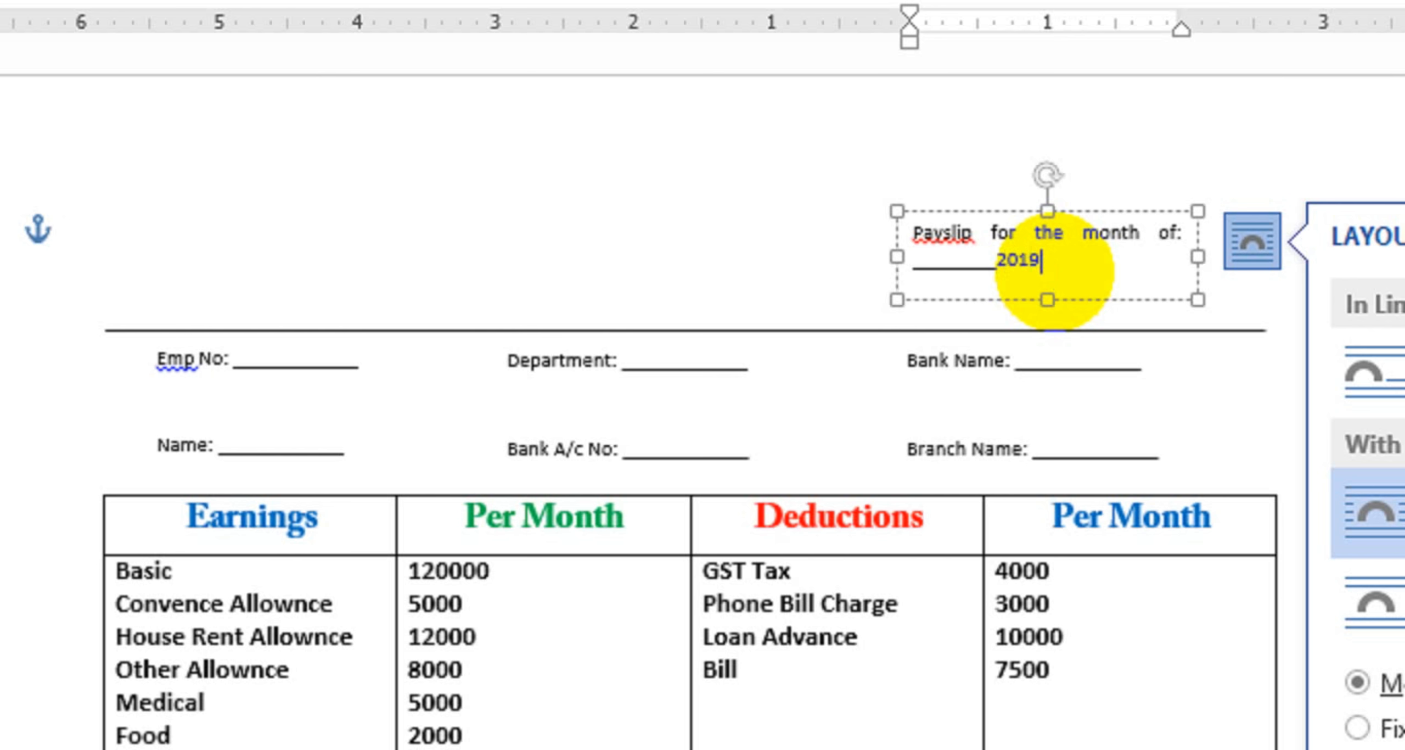
{"action": "left_click", "coordinate": [1221, 262]}
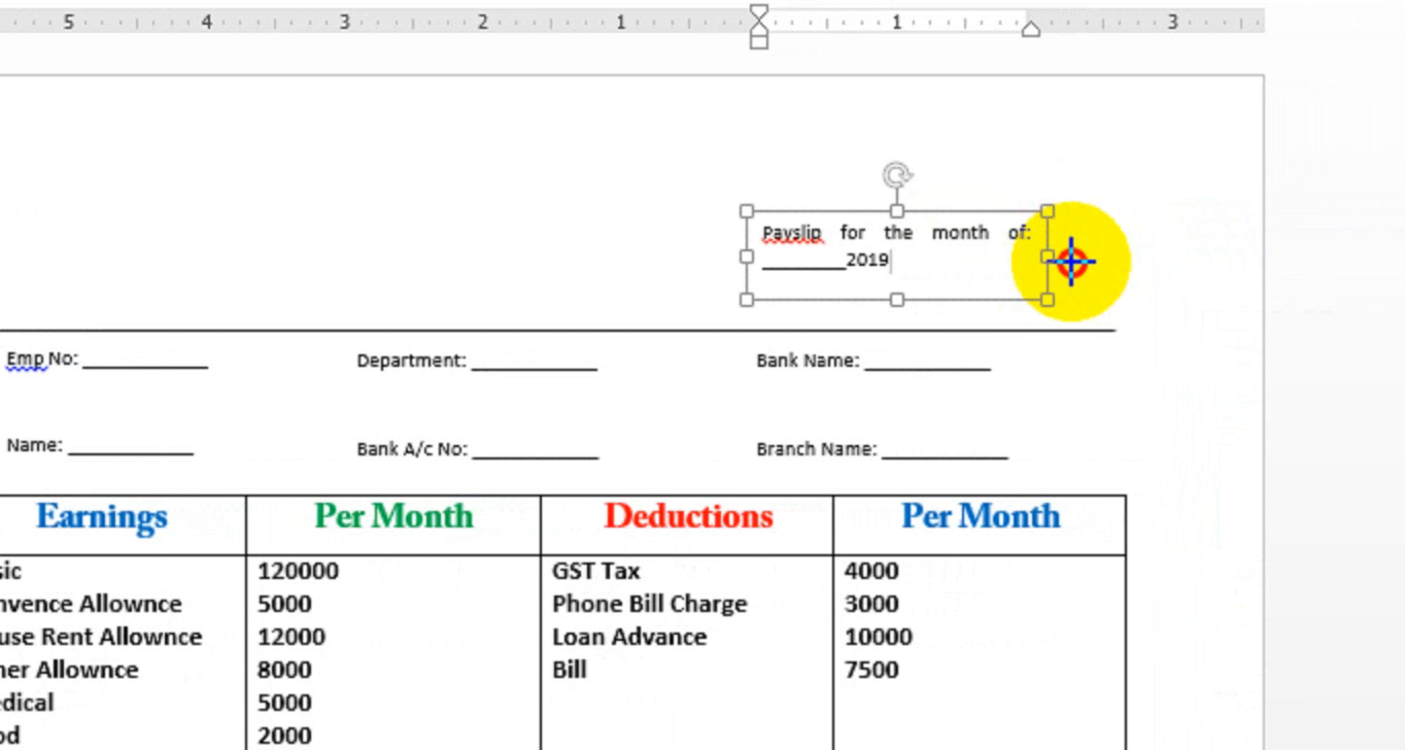
{"action": "left_click_drag", "start_coordinate": [1071, 262], "coordinate": [1154, 262]}
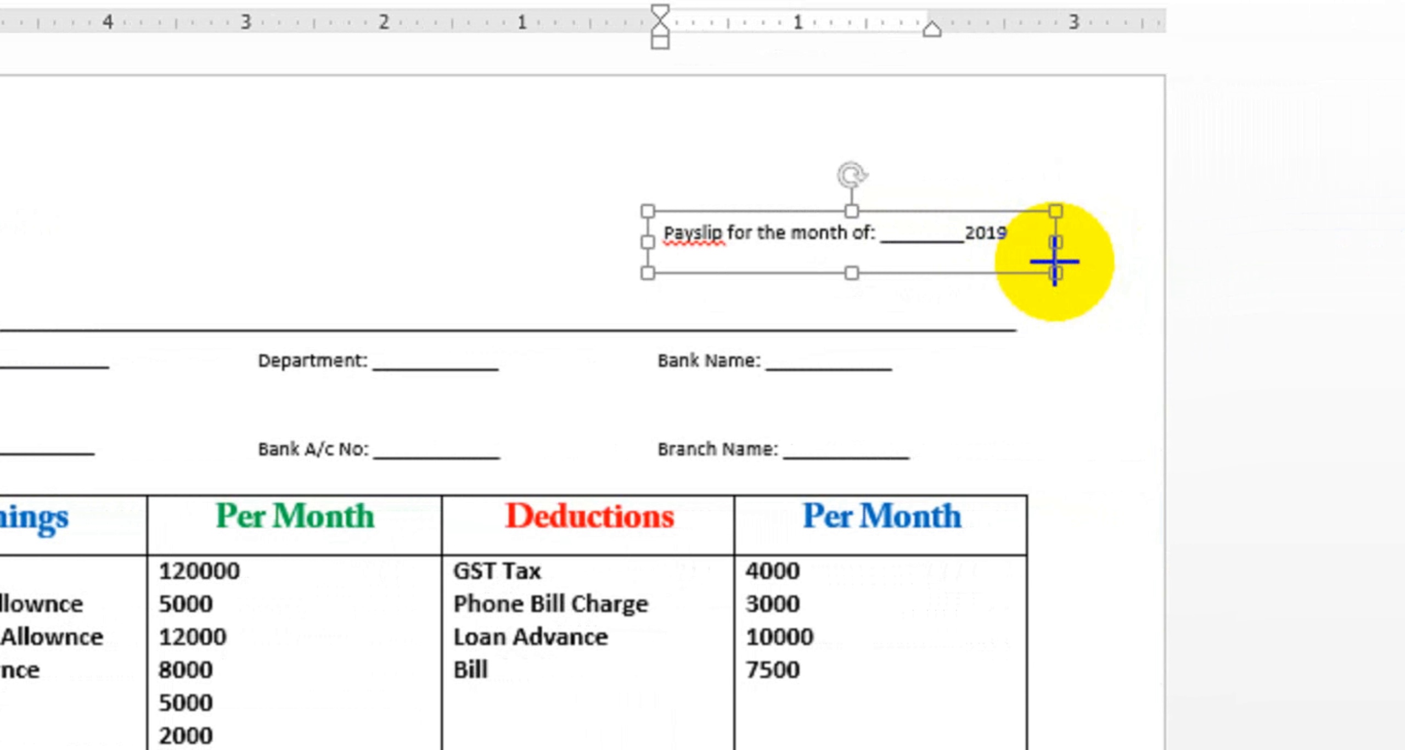
Ignore all spelling flags for the word "Payslip" in the month text box.
{"action": "right_click", "coordinate": [701, 233]}
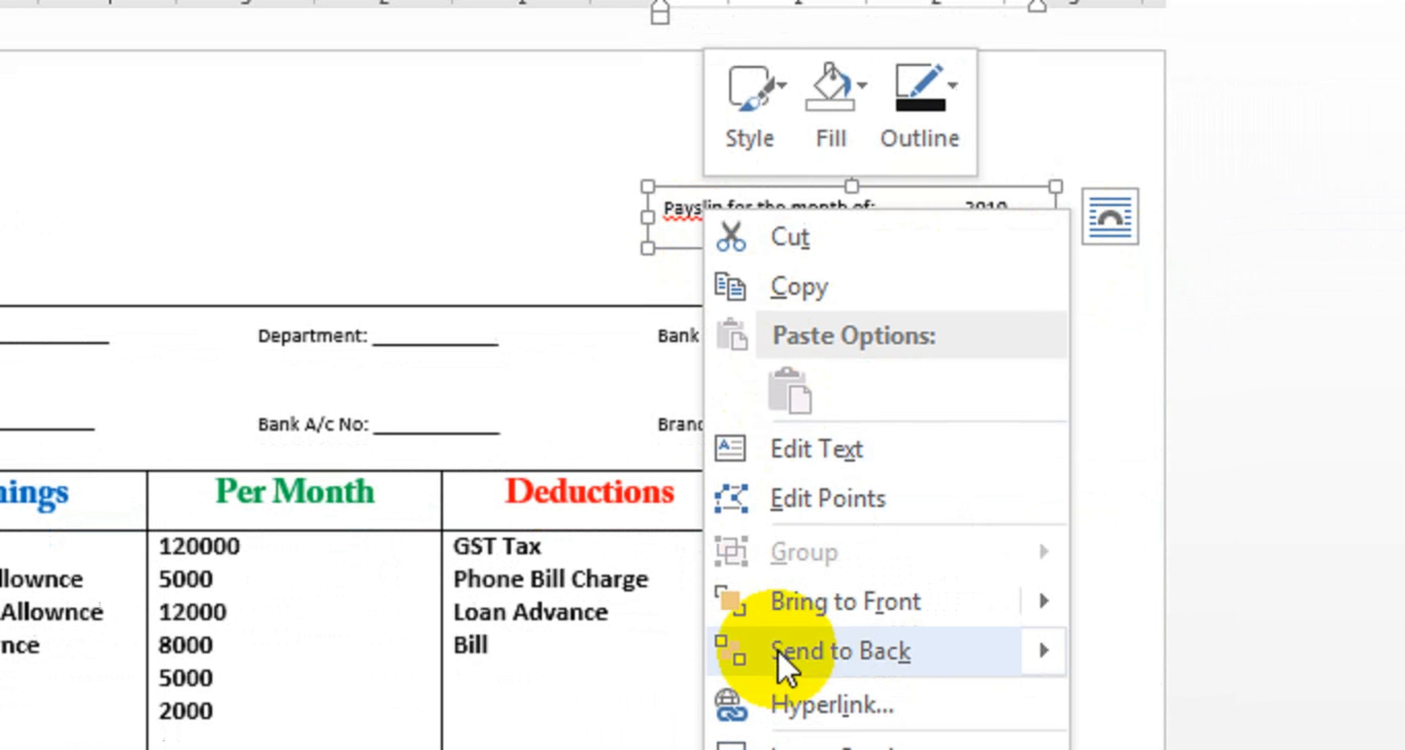
{"action": "left_click", "coordinate": [683, 208]}
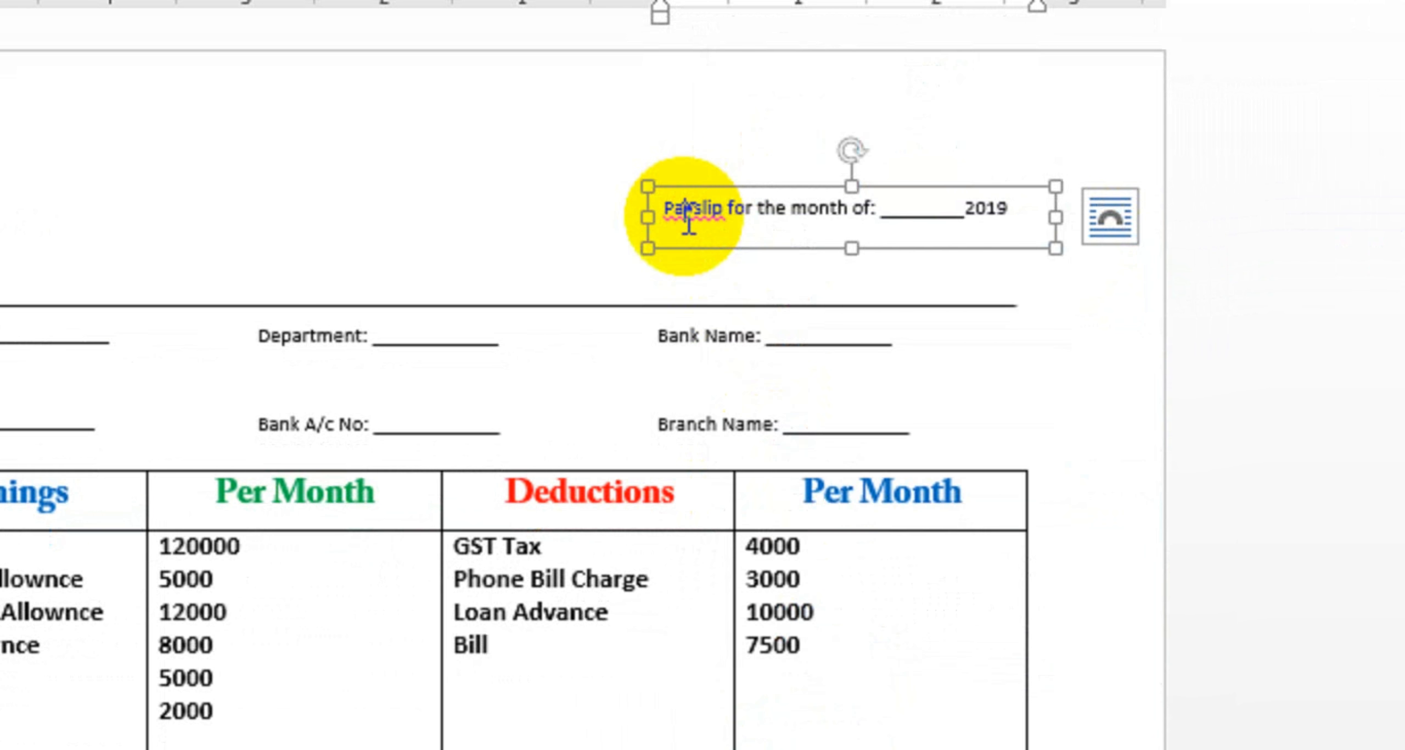
{"action": "right_click", "coordinate": [685, 218]}
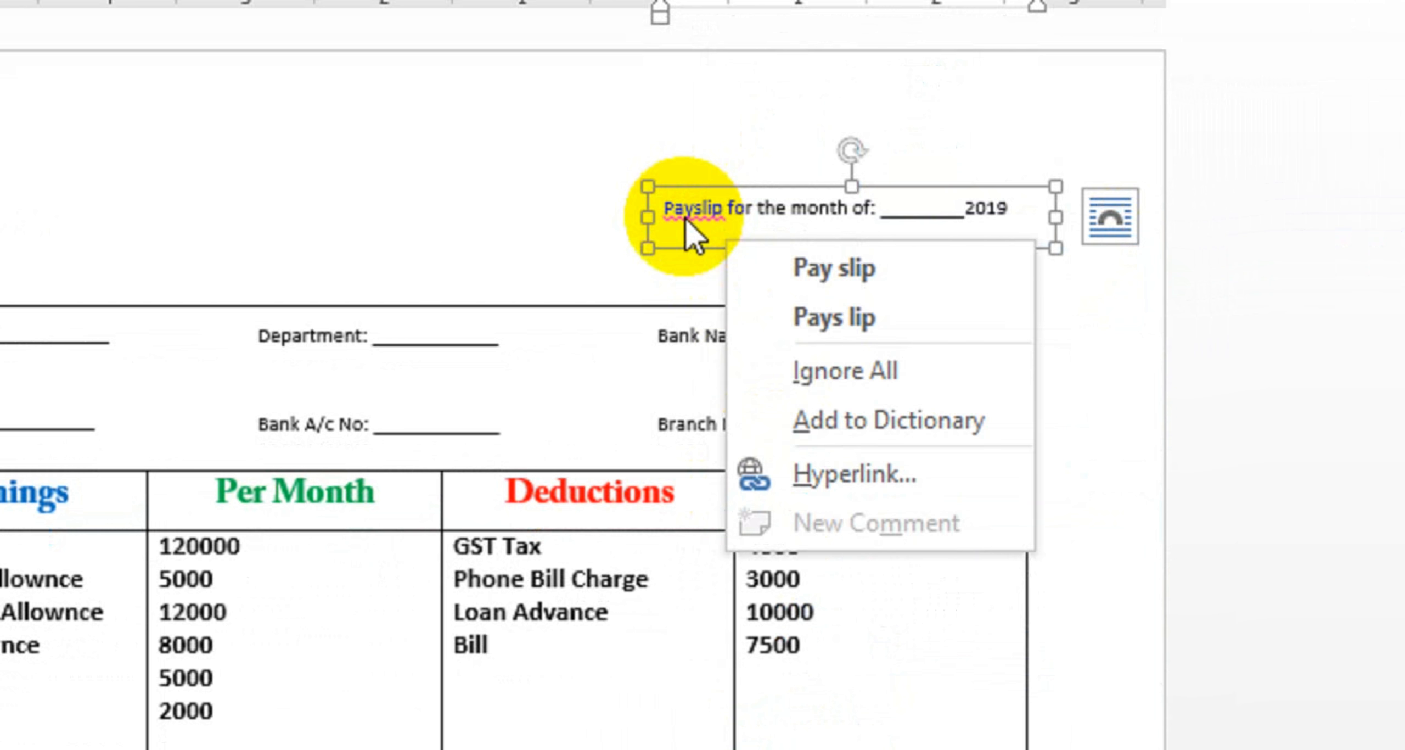
{"action": "left_click", "coordinate": [812, 384]}
{"action": "left_click", "coordinate": [599, 214]}
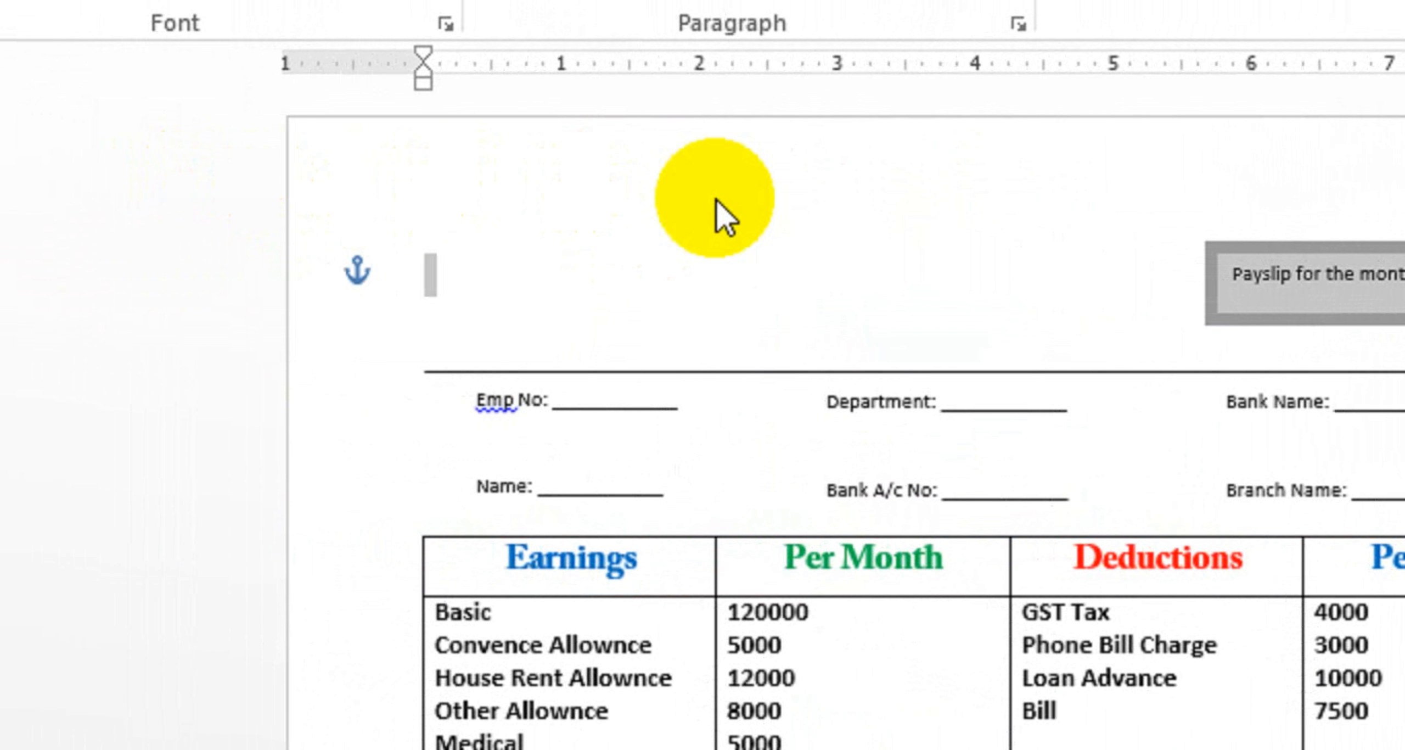
Draw an oval shape above the horizontal line near the page's upper-left corner.
{"action": "left_click", "coordinate": [1262, 264]}
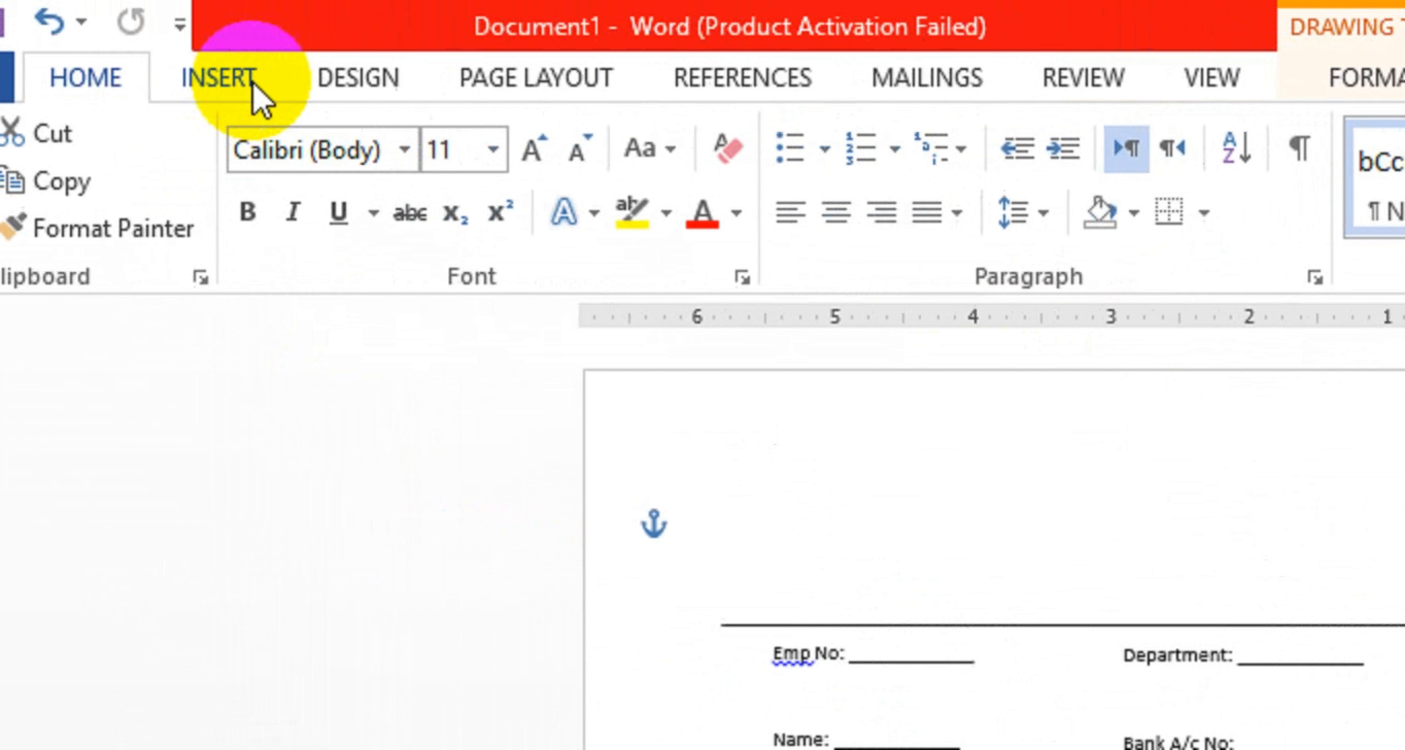
{"action": "left_click", "coordinate": [253, 83]}
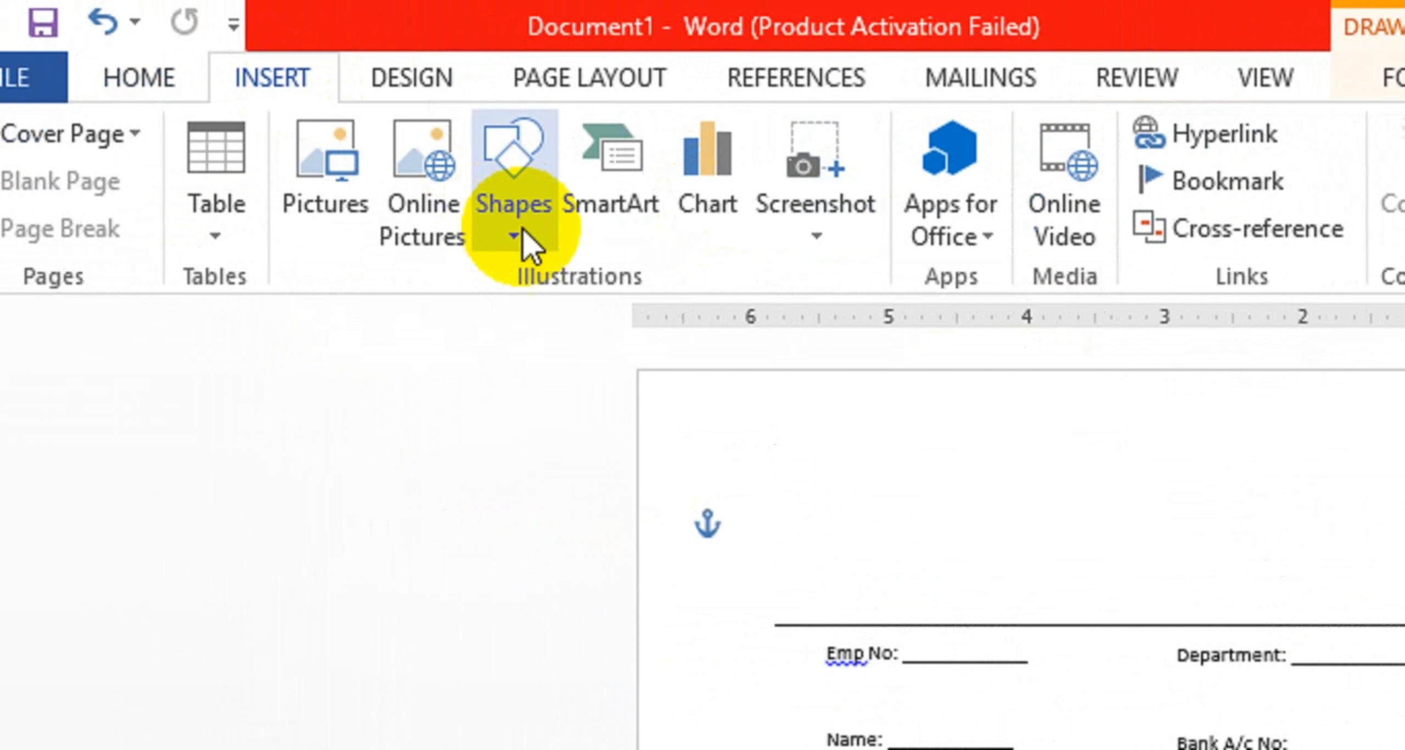
{"action": "left_click", "coordinate": [524, 242]}
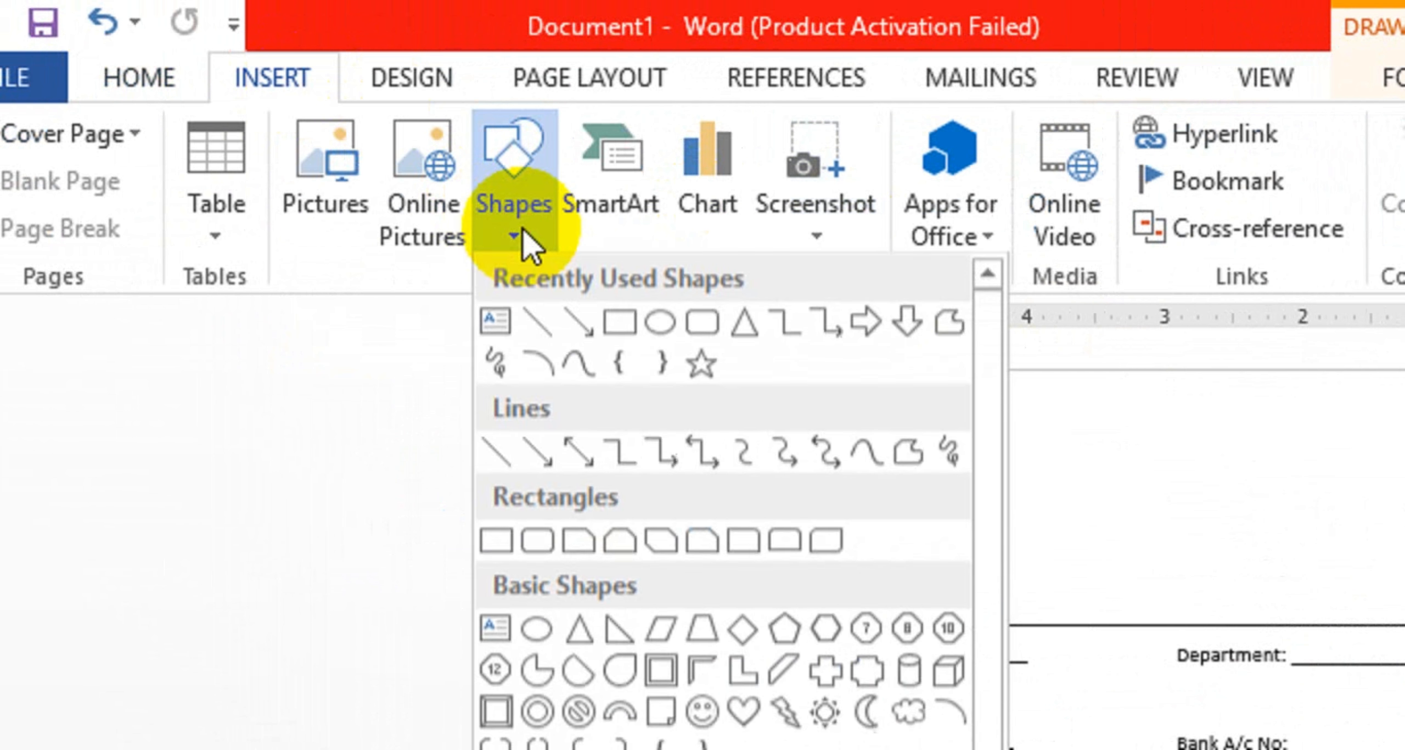
{"action": "left_click", "coordinate": [663, 332]}
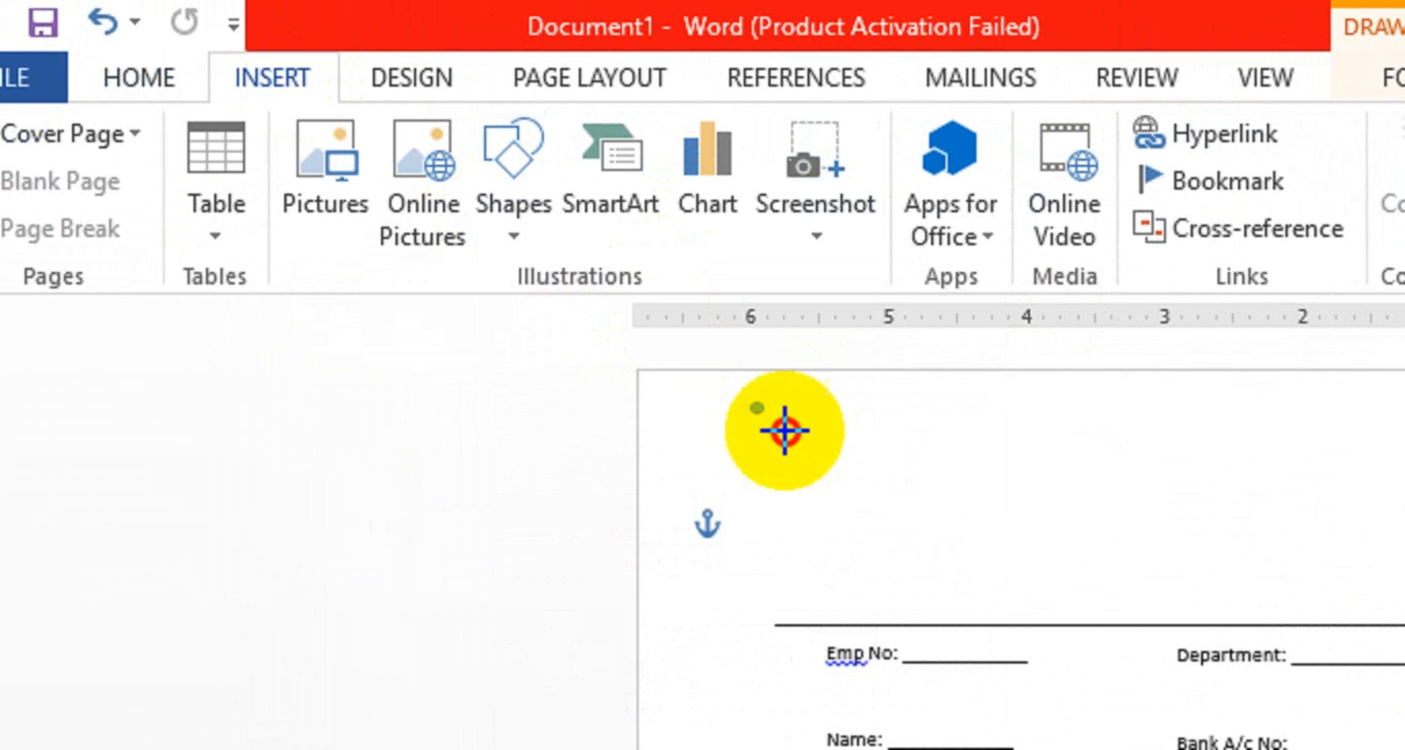
{"action": "mouse_move", "coordinate": [785, 429]}
{"action": "left_mouse_down"}
{"action": "mouse_move", "coordinate": [888, 502]}
{"action": "mouse_move", "coordinate": [917, 548]}
{"action": "left_mouse_up"}
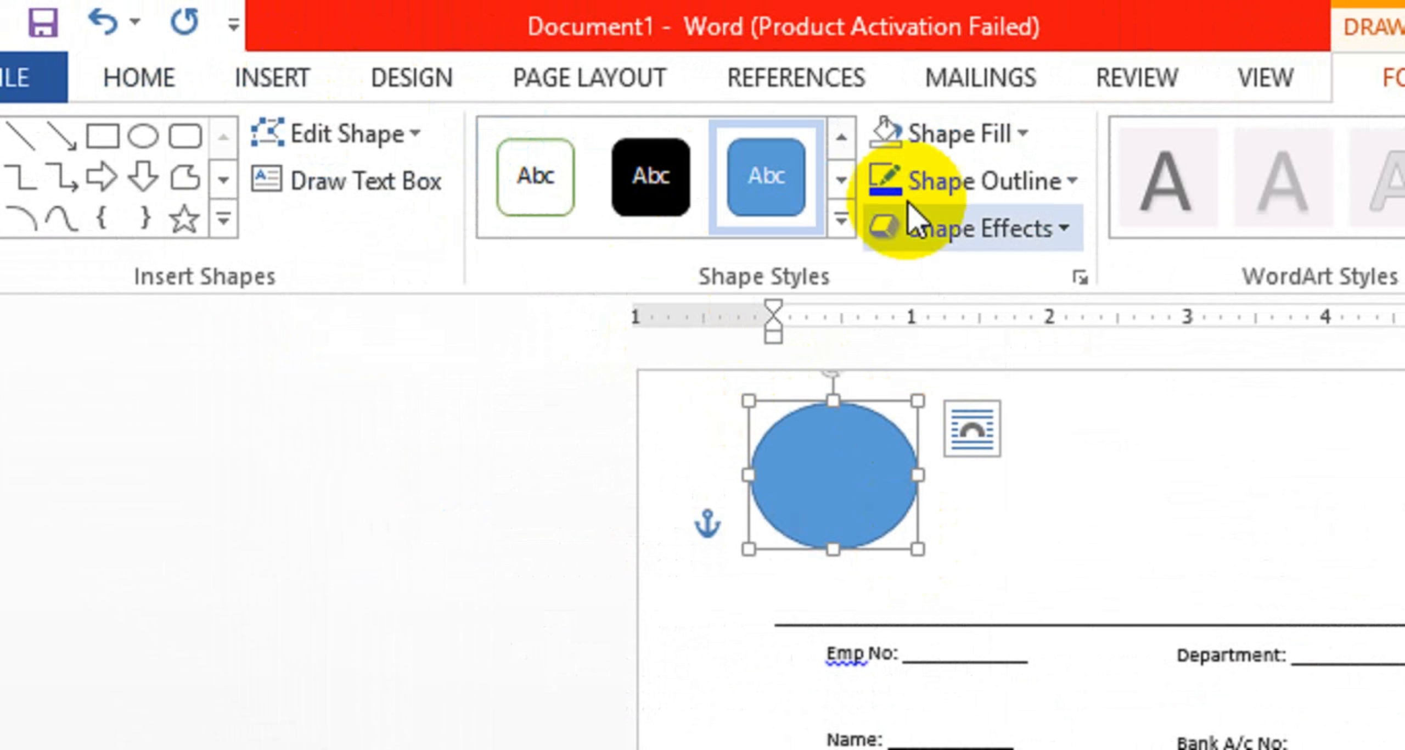
Fill the oval with the picture "my logo ss-01.jpg" from drive G: and align its left edge with the line's start.
{"action": "left_click", "coordinate": [1017, 182]}
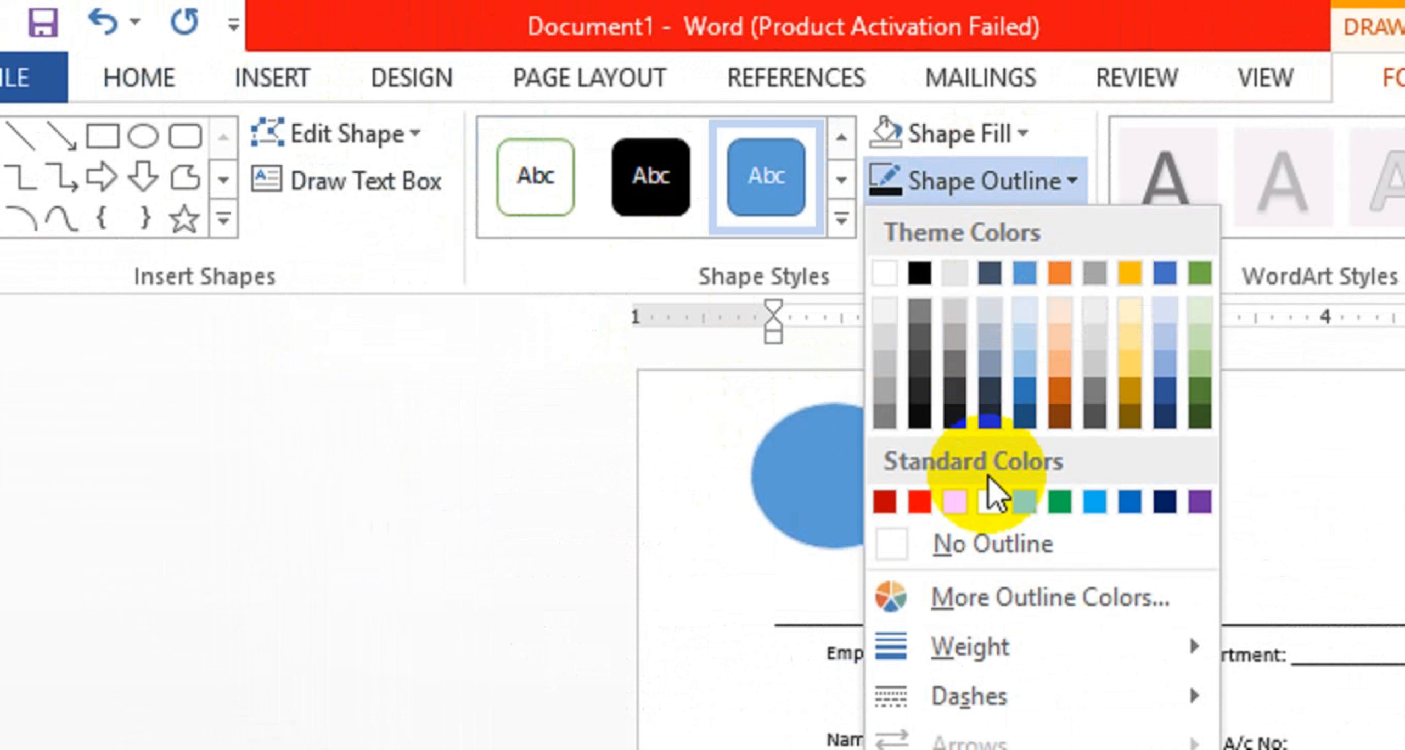
{"action": "left_click", "coordinate": [977, 143]}
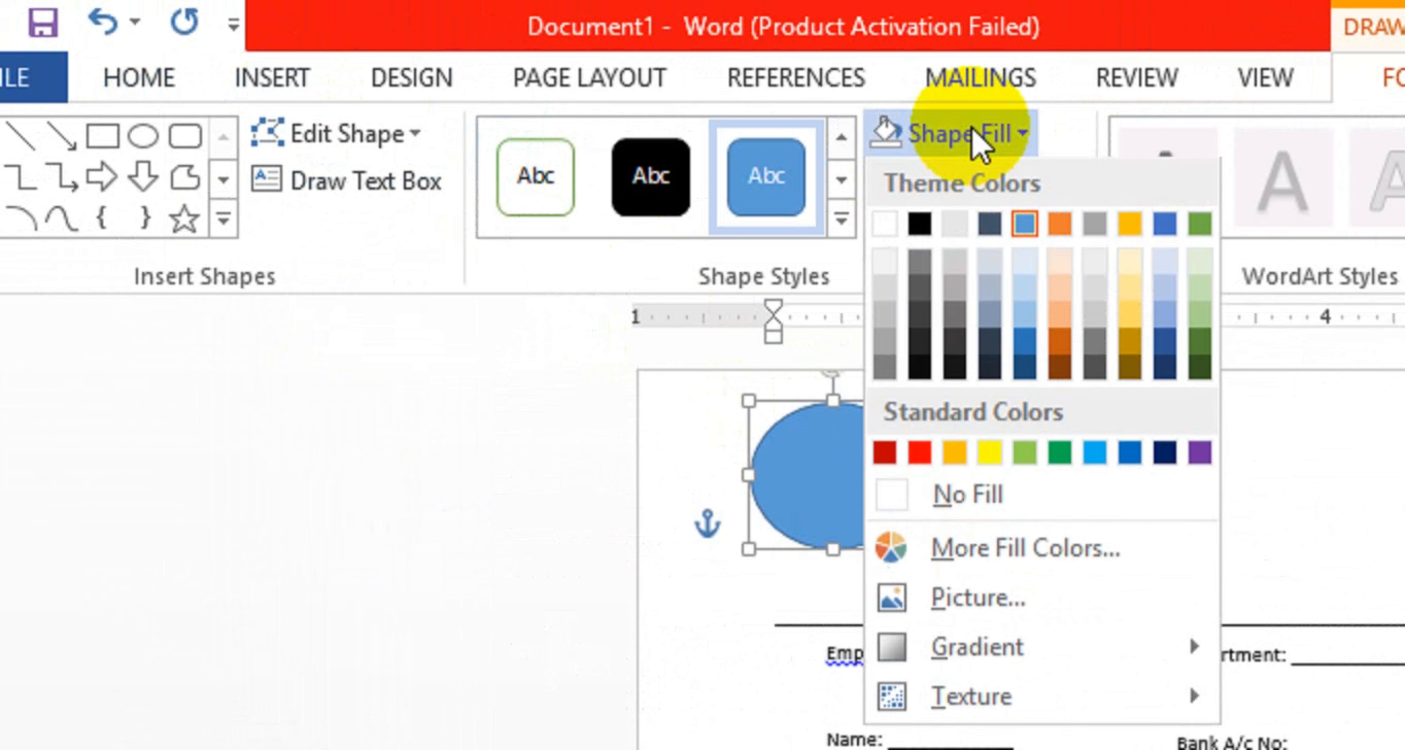
{"action": "left_click", "coordinate": [974, 596]}
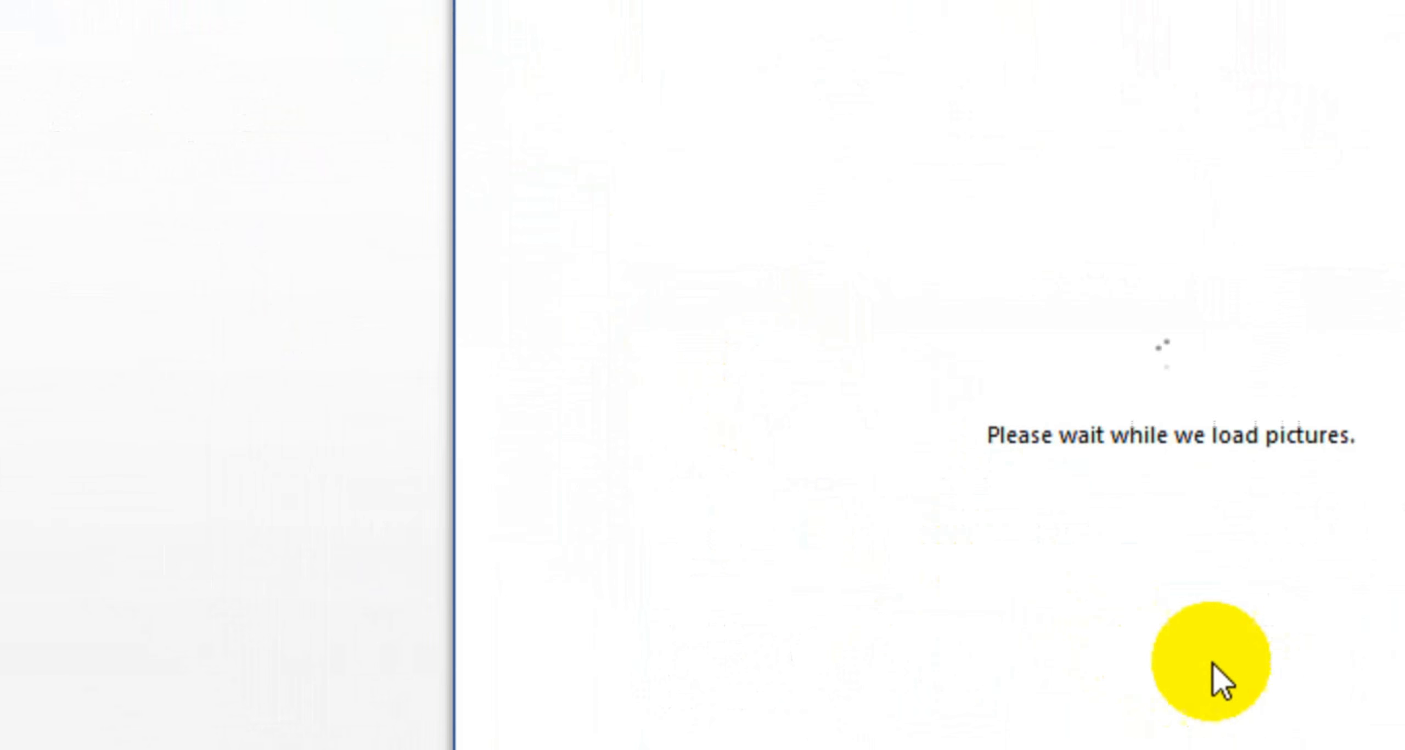
{"action": "left_click", "coordinate": [1132, 574]}
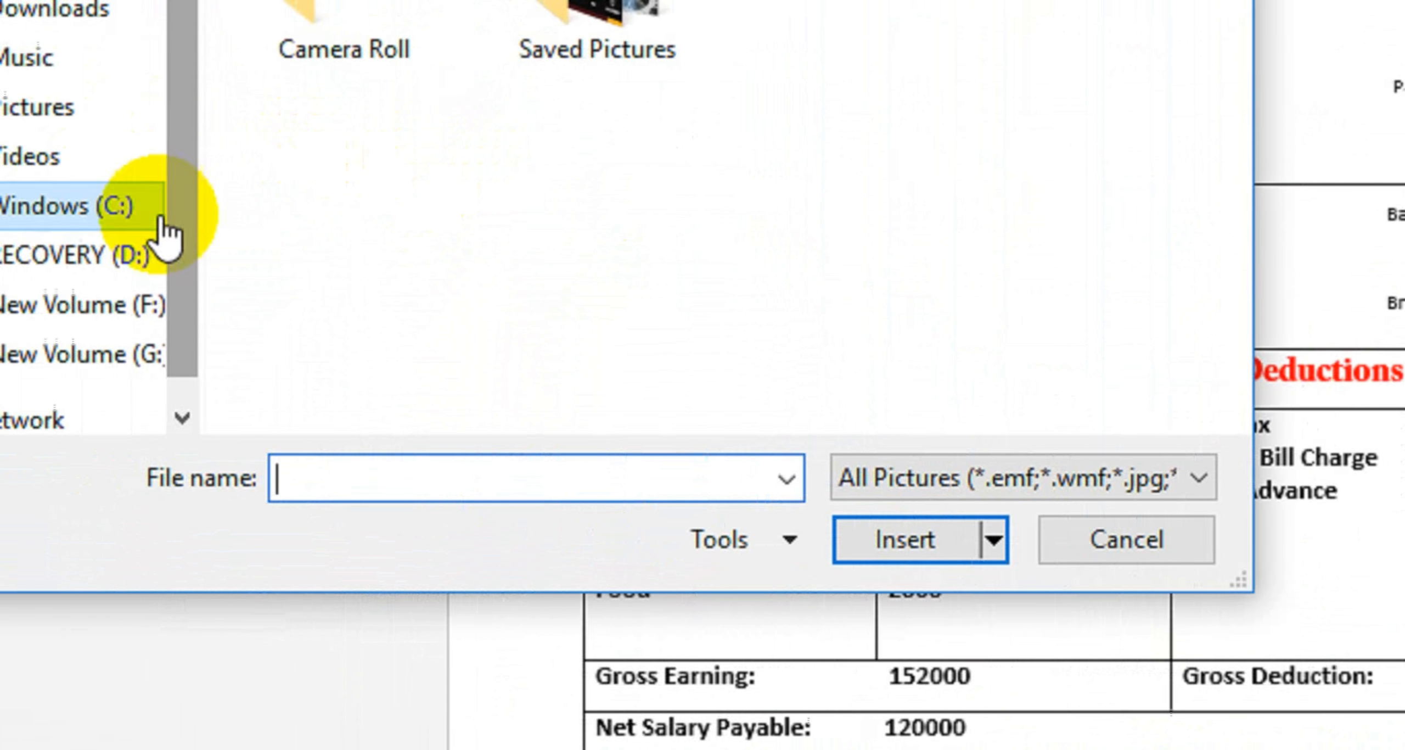
{"action": "left_click", "coordinate": [336, 336]}
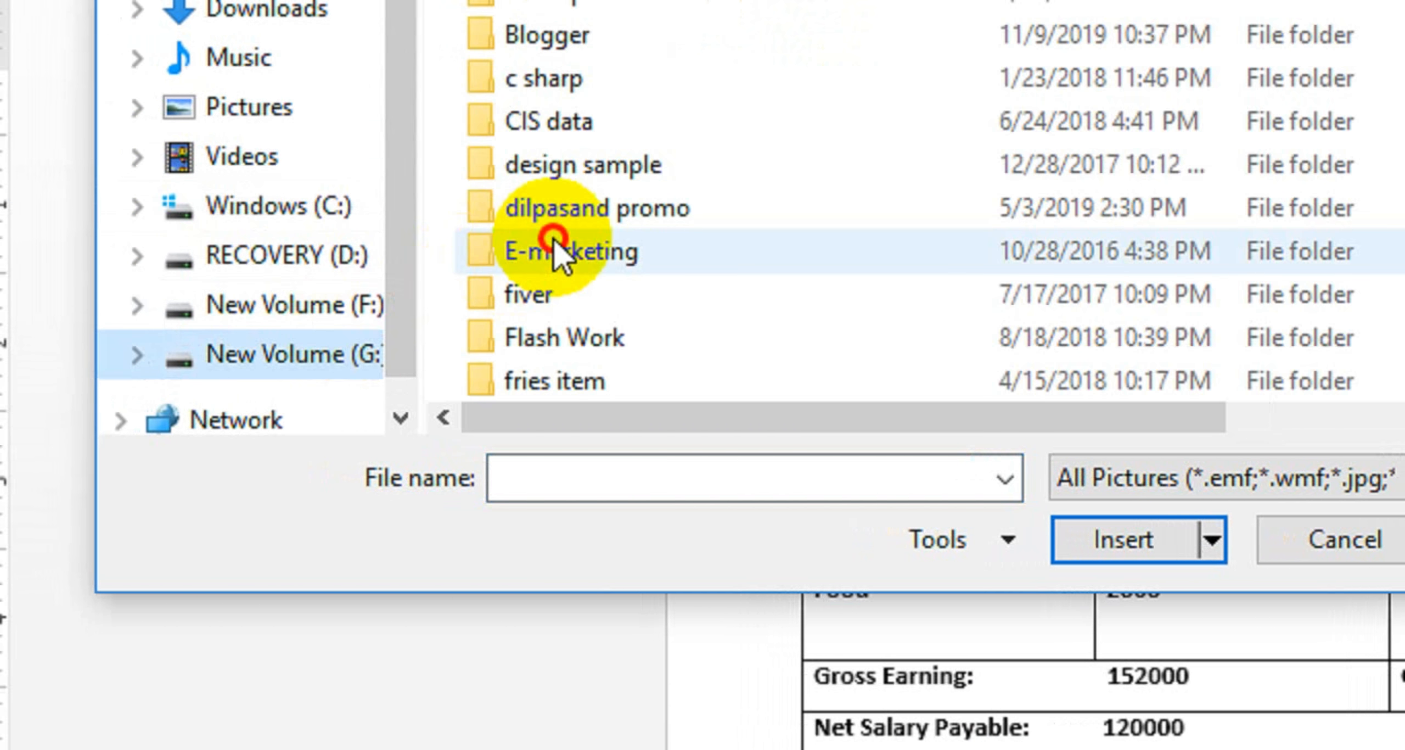
{"action": "left_click", "coordinate": [555, 241]}
{"action": "scroll", "coordinate": [559, 258], "scroll_direction": "down", "scroll_amount": 5}
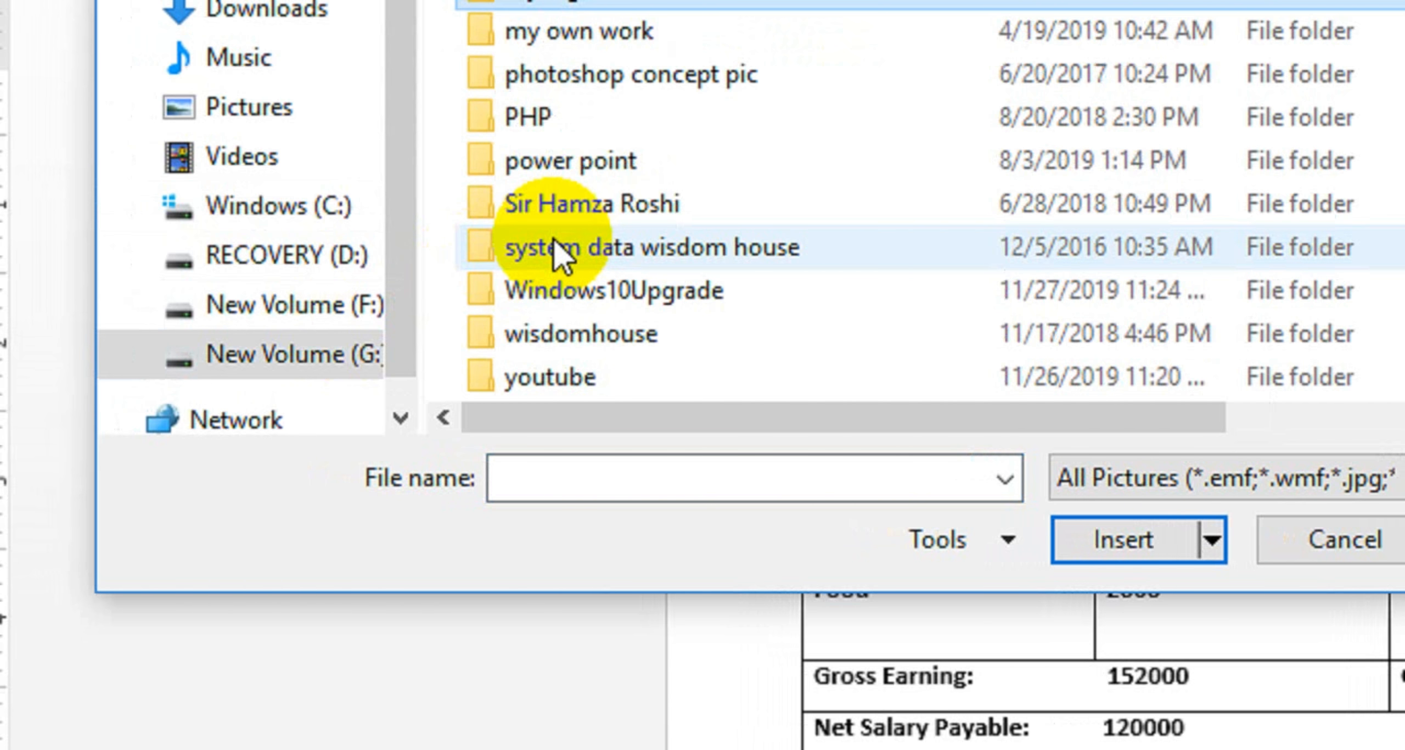
{"action": "double_click", "coordinate": [554, 241]}
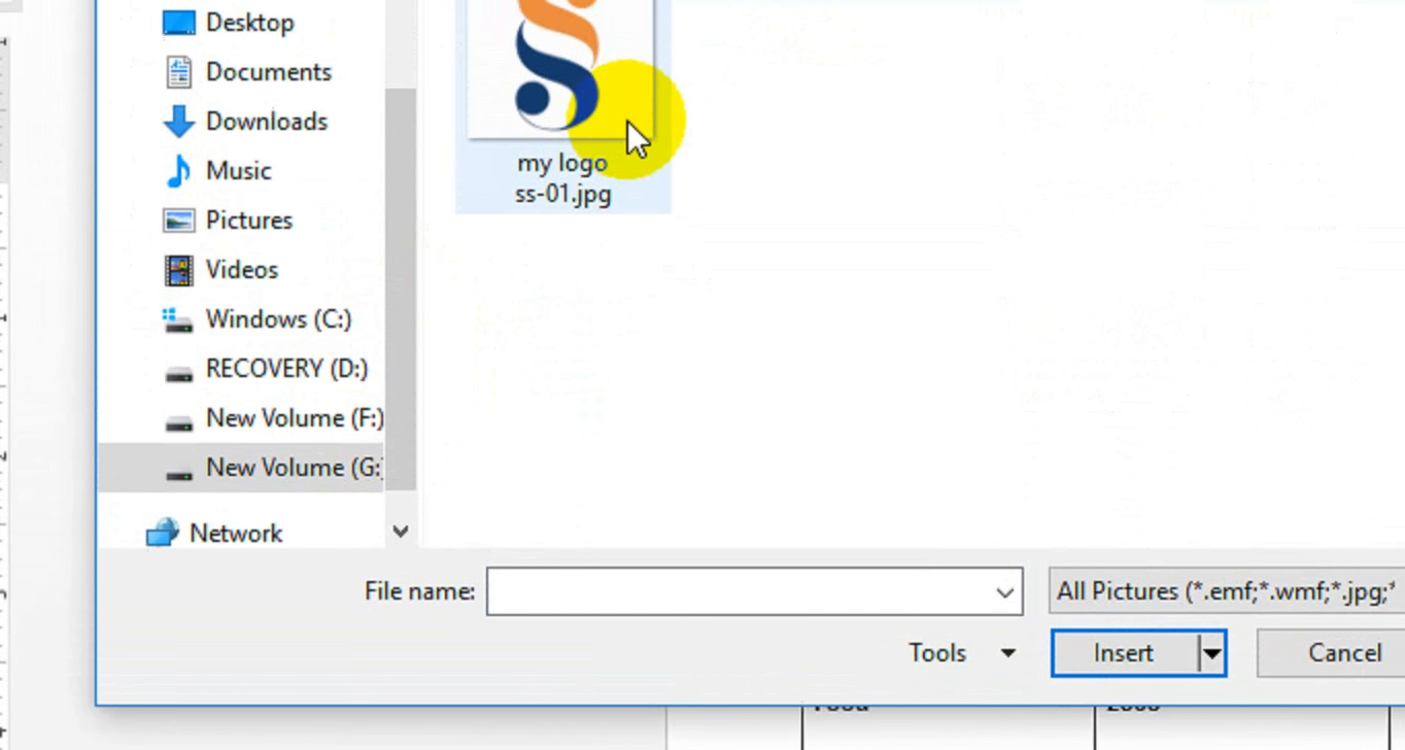
{"action": "left_click", "coordinate": [658, 61]}
{"action": "left_click", "coordinate": [1103, 542]}
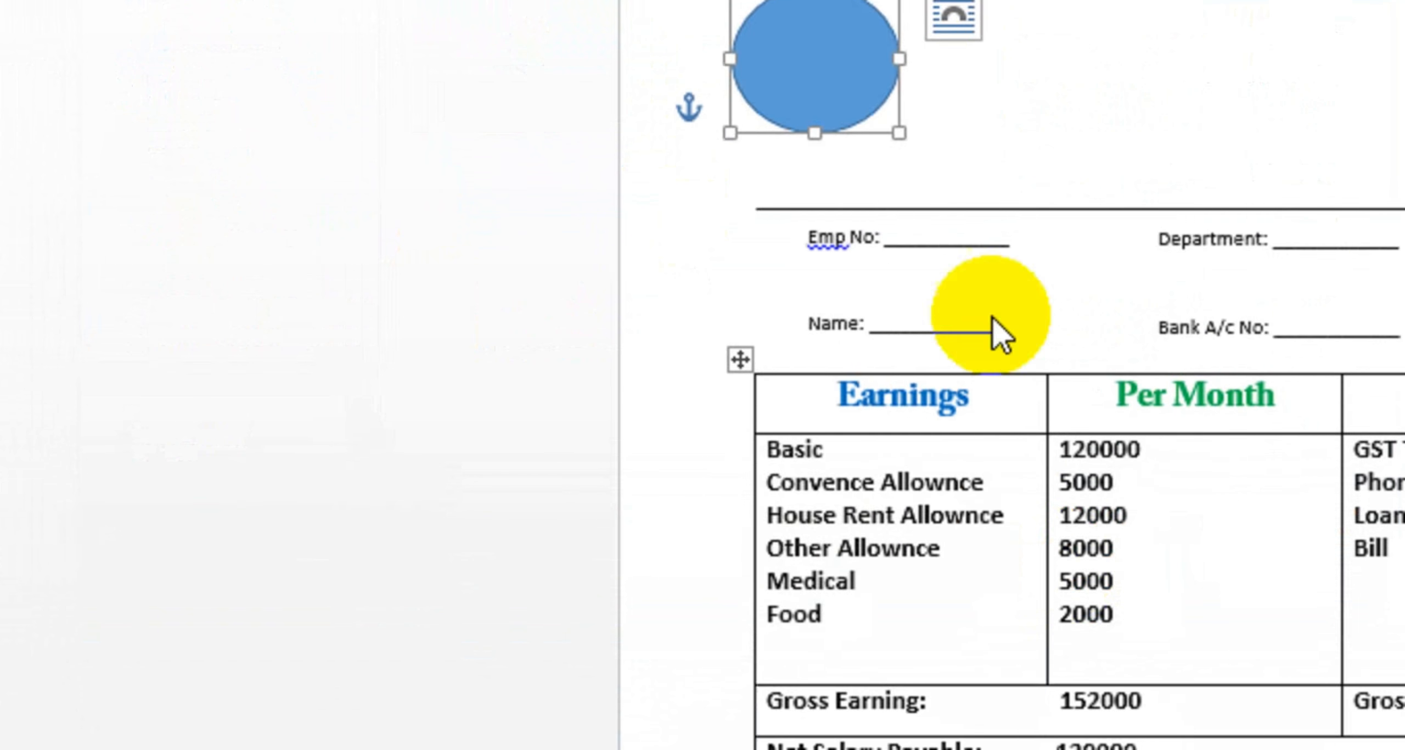
{"action": "left_click_drag", "start_coordinate": [850, 193], "coordinate": [874, 210]}
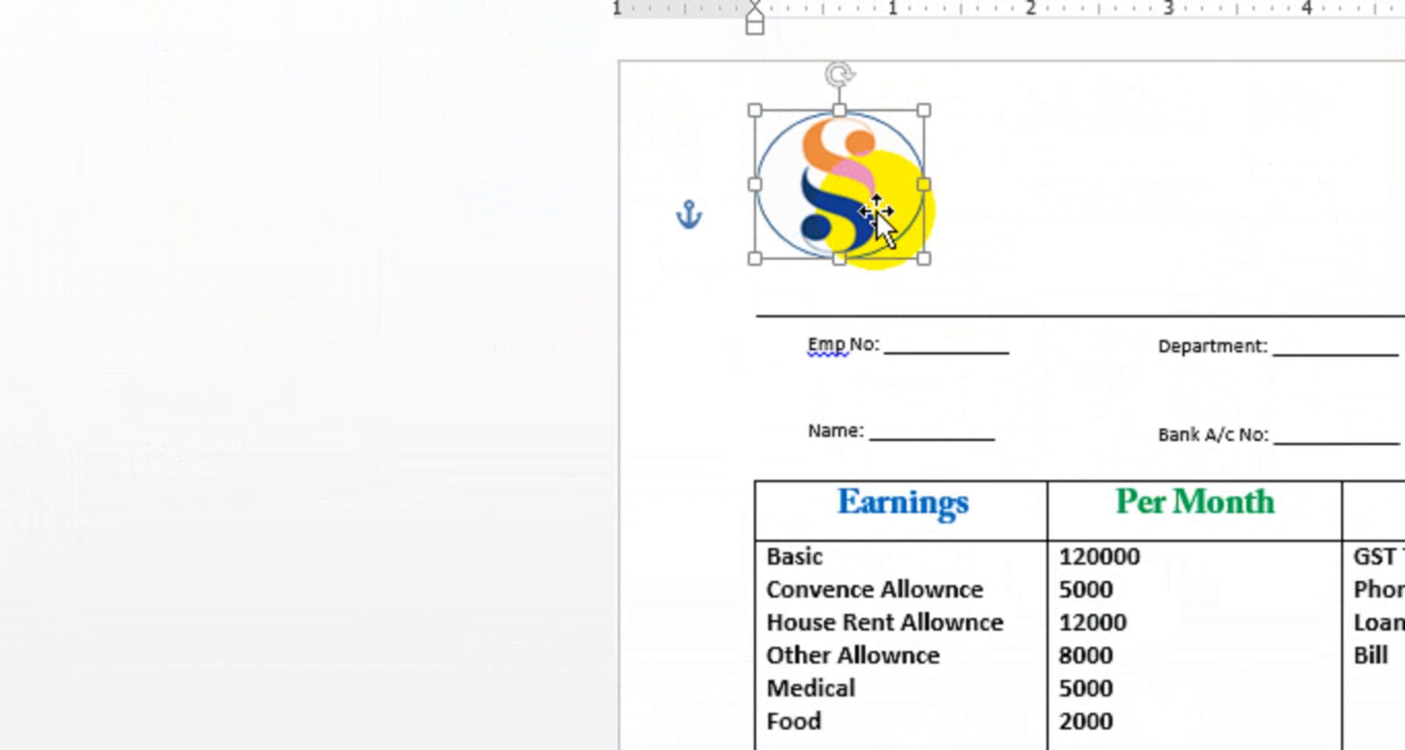
{"action": "double_click", "coordinate": [1315, 229]}
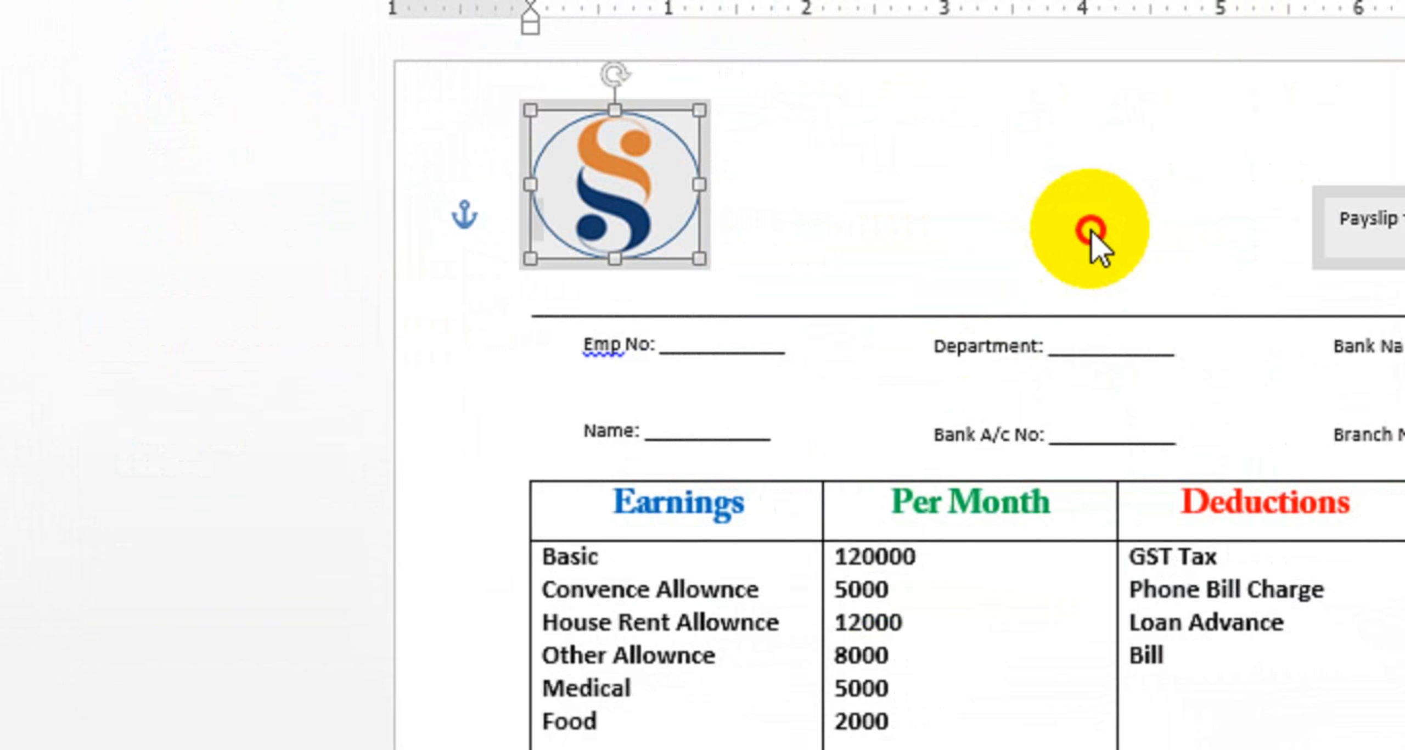
{"action": "double_click", "coordinate": [1285, 304]}
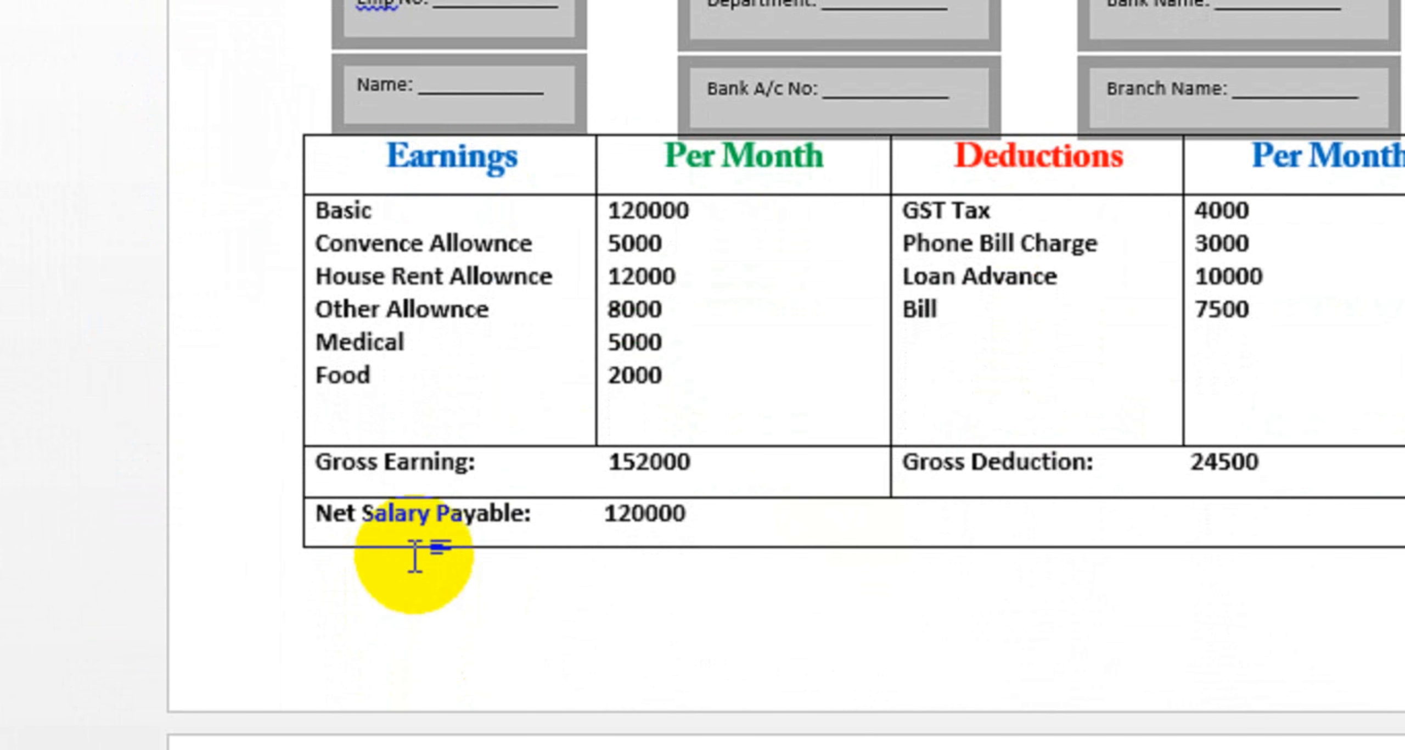
{"action": "left_click", "coordinate": [589, 283]}
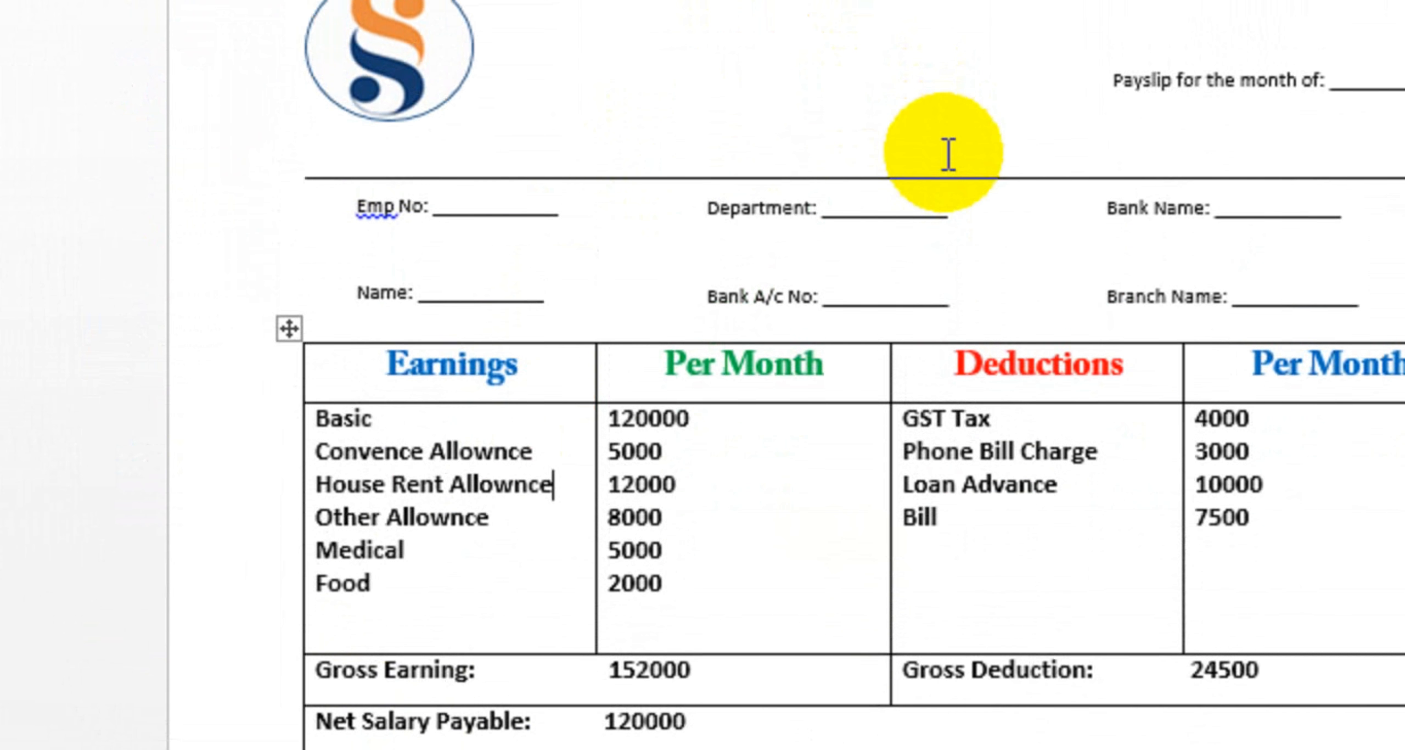